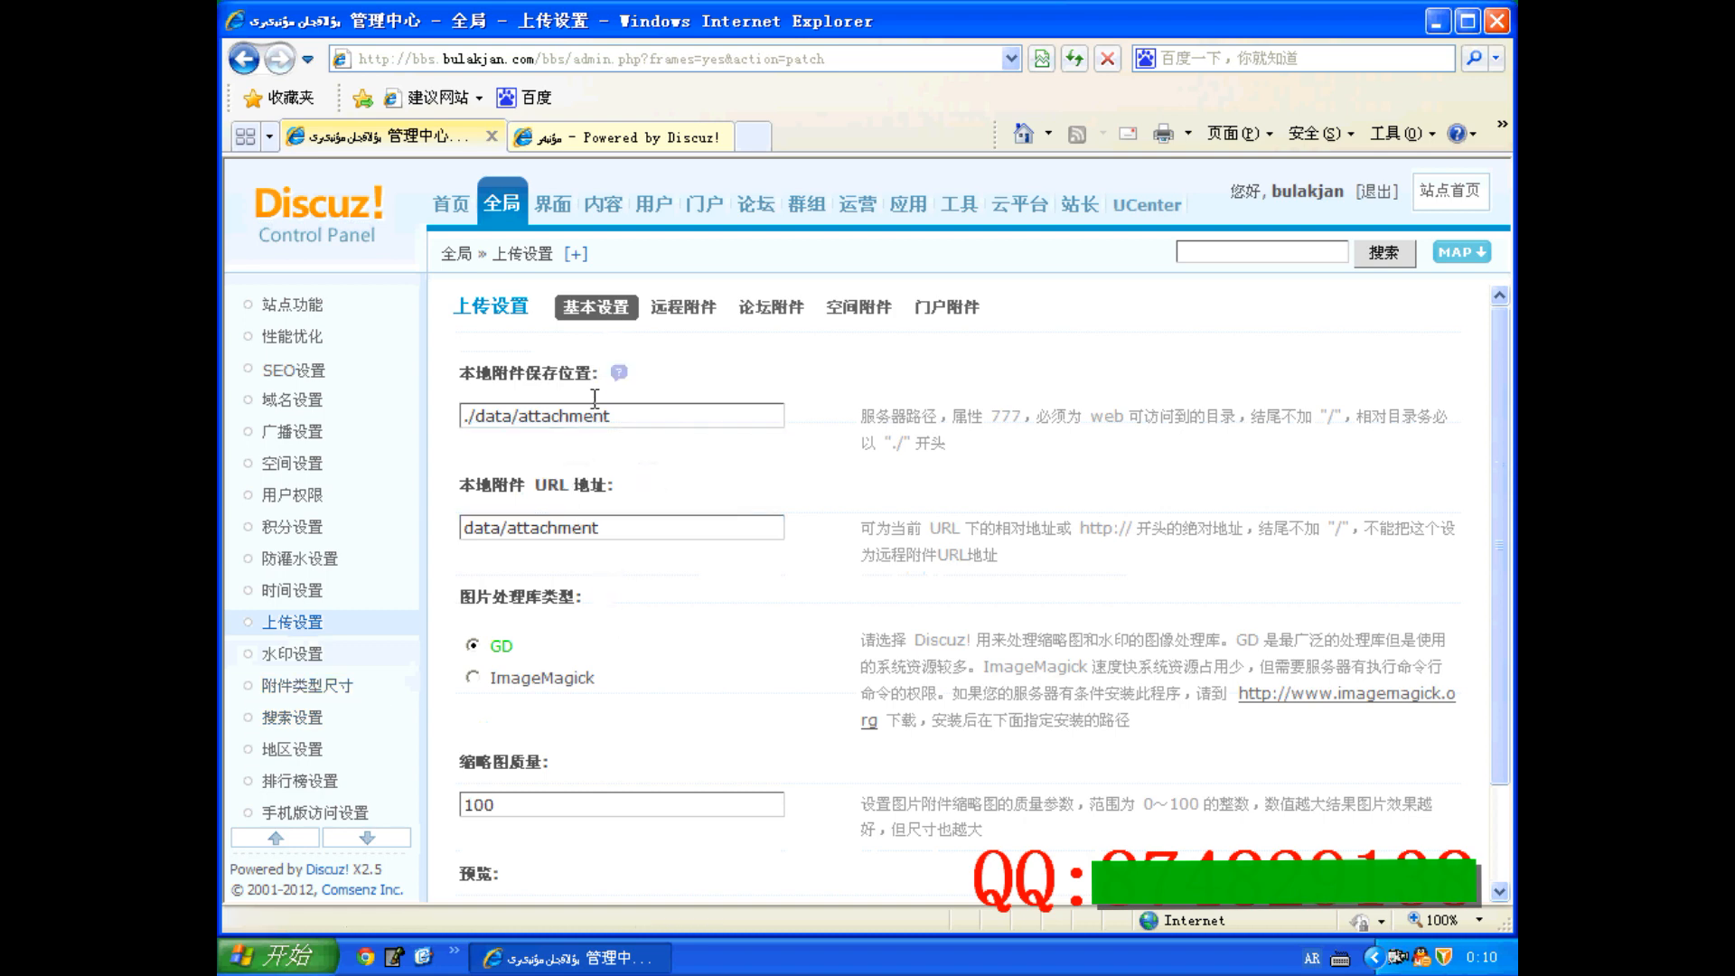
# Review the basic settings (基本设置) and remote attachment settings (远程附件) within the upload settings.
pyautogui.moveTo(651, 417); pyautogui.dragTo(463, 418)
pyautogui.click(632, 414)
pyautogui.scroll(-3, 596, 548)
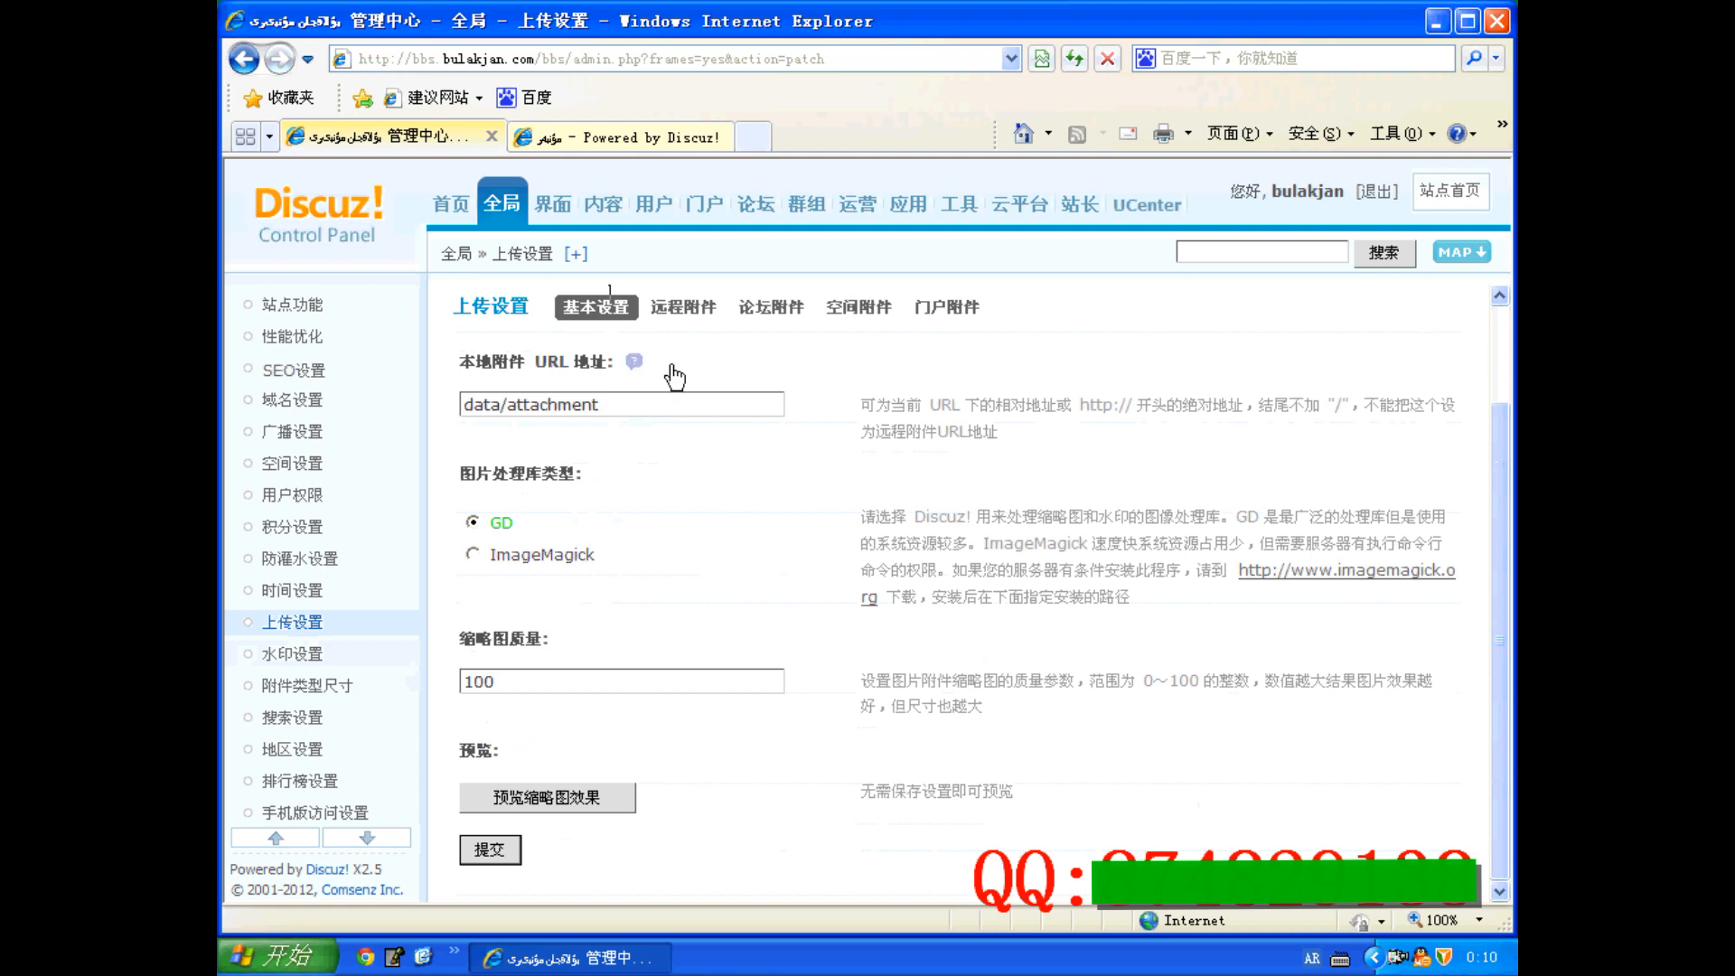
pyautogui.click(683, 308)
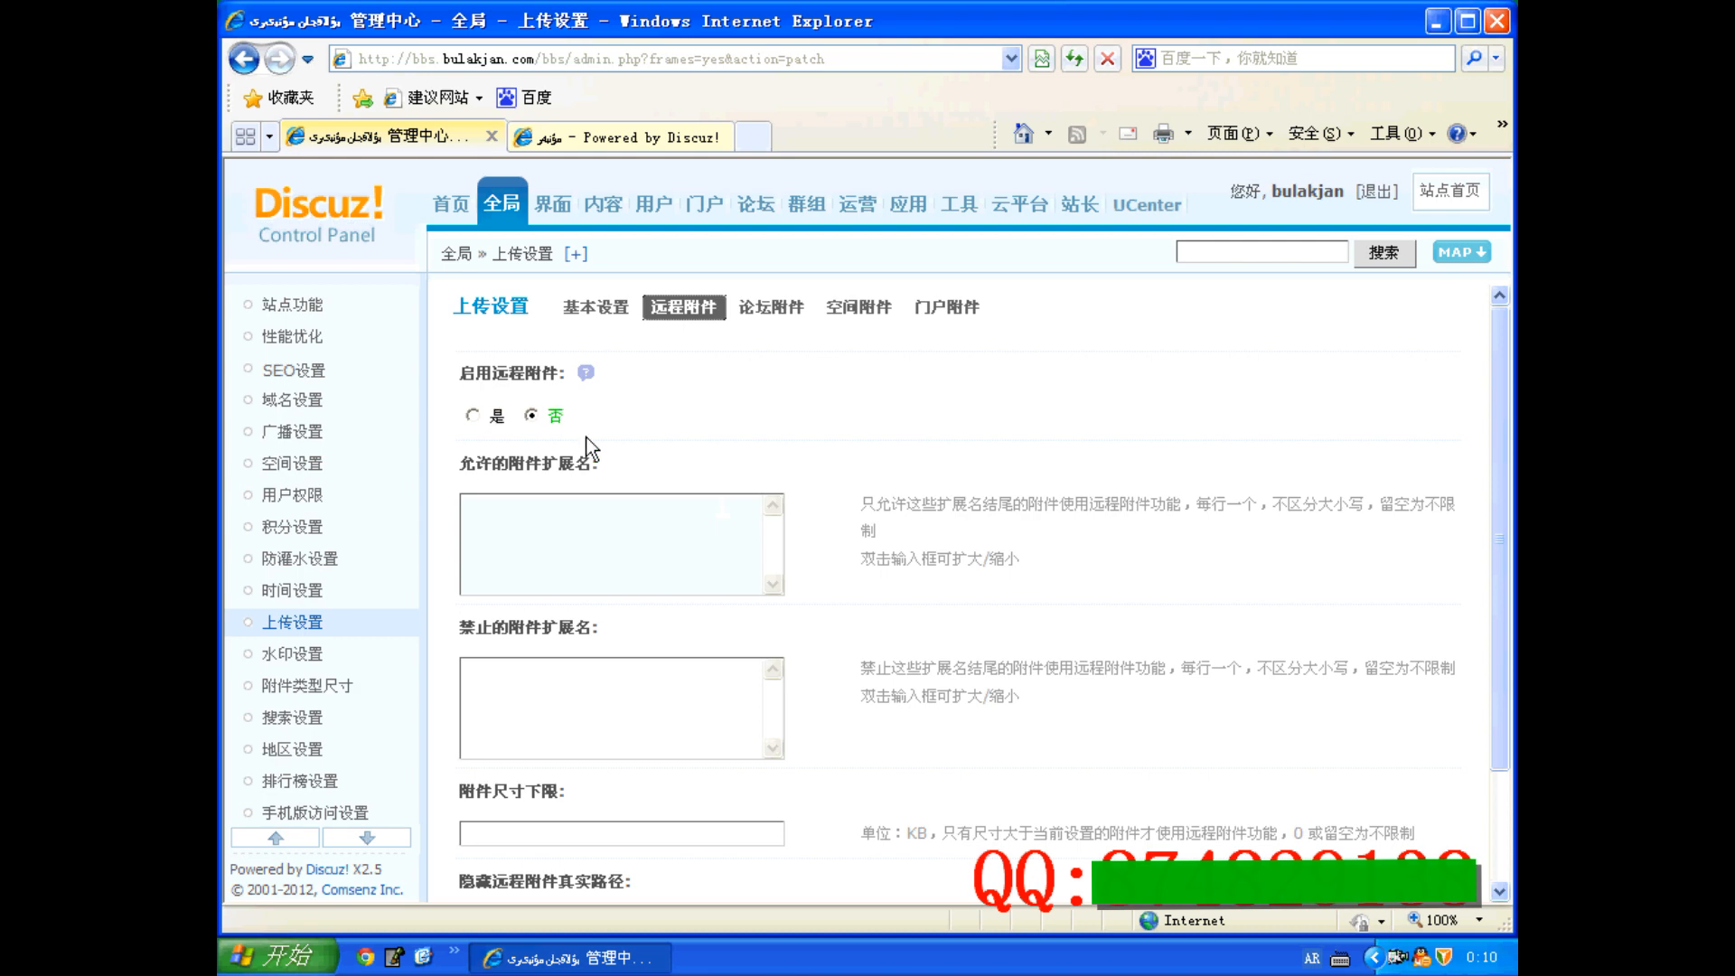
pyautogui.scroll(-3, 589, 447)
pyautogui.scroll(3, 586, 438)
# Review the forum (论坛附件), space (空间附件) and portal (门户附件) attachment options in the upload settings.
pyautogui.click(780, 306)
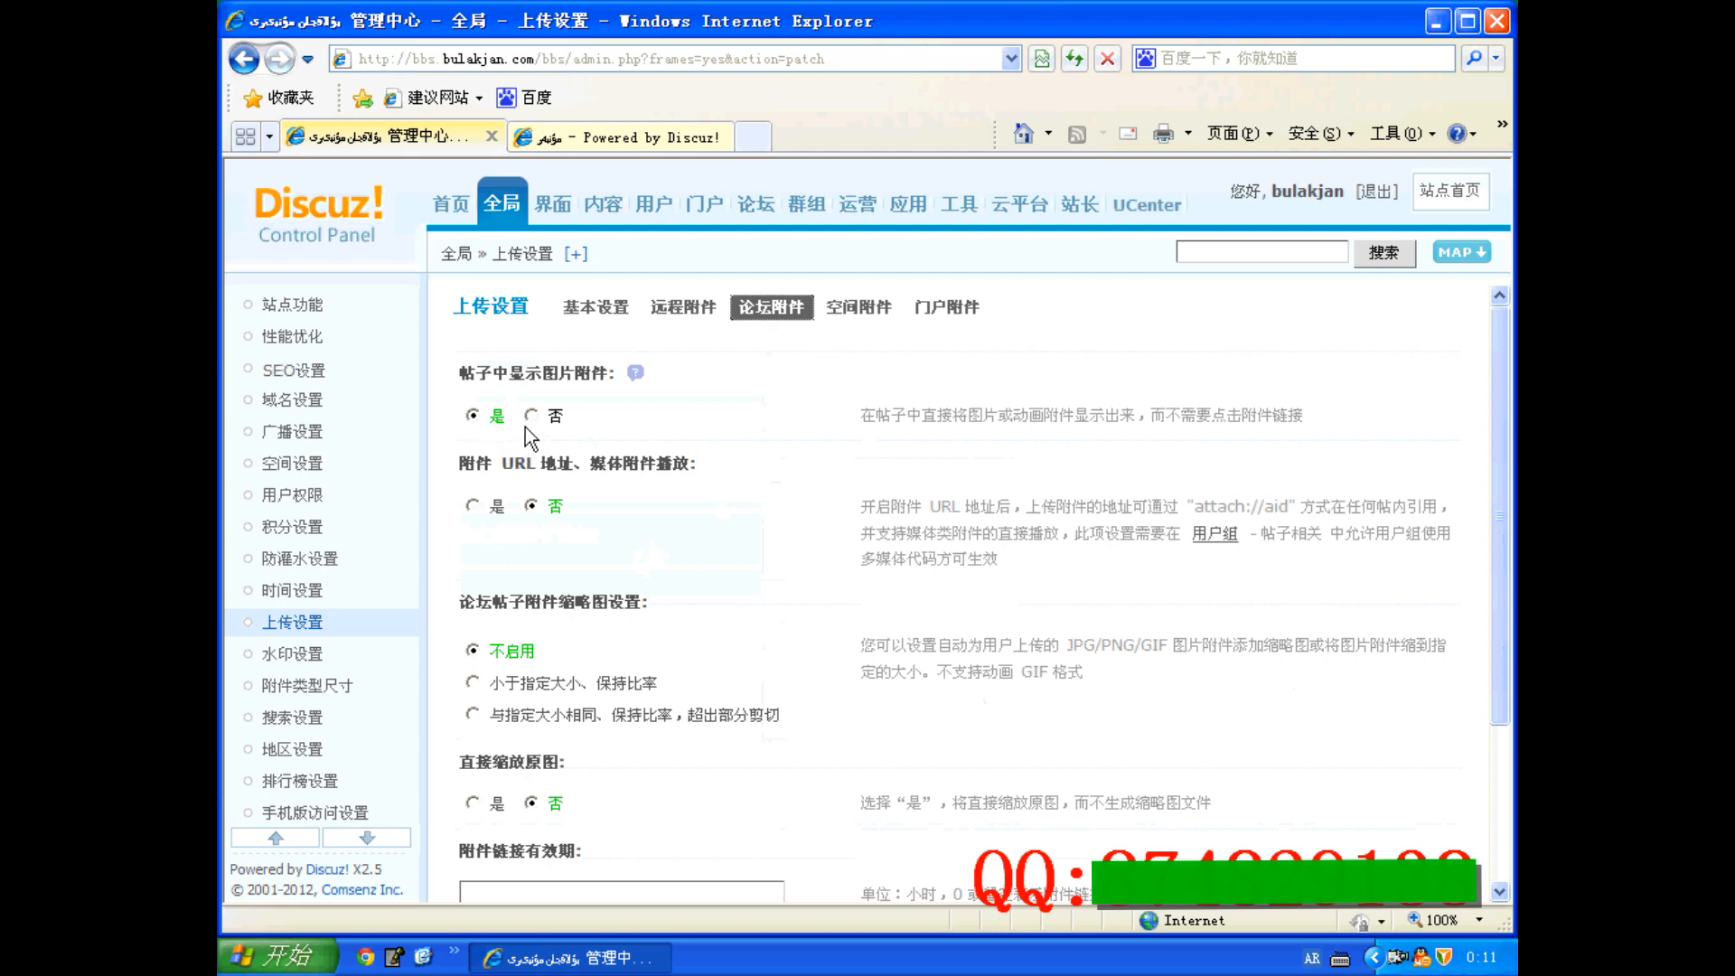
pyautogui.scroll(-1, 541, 526)
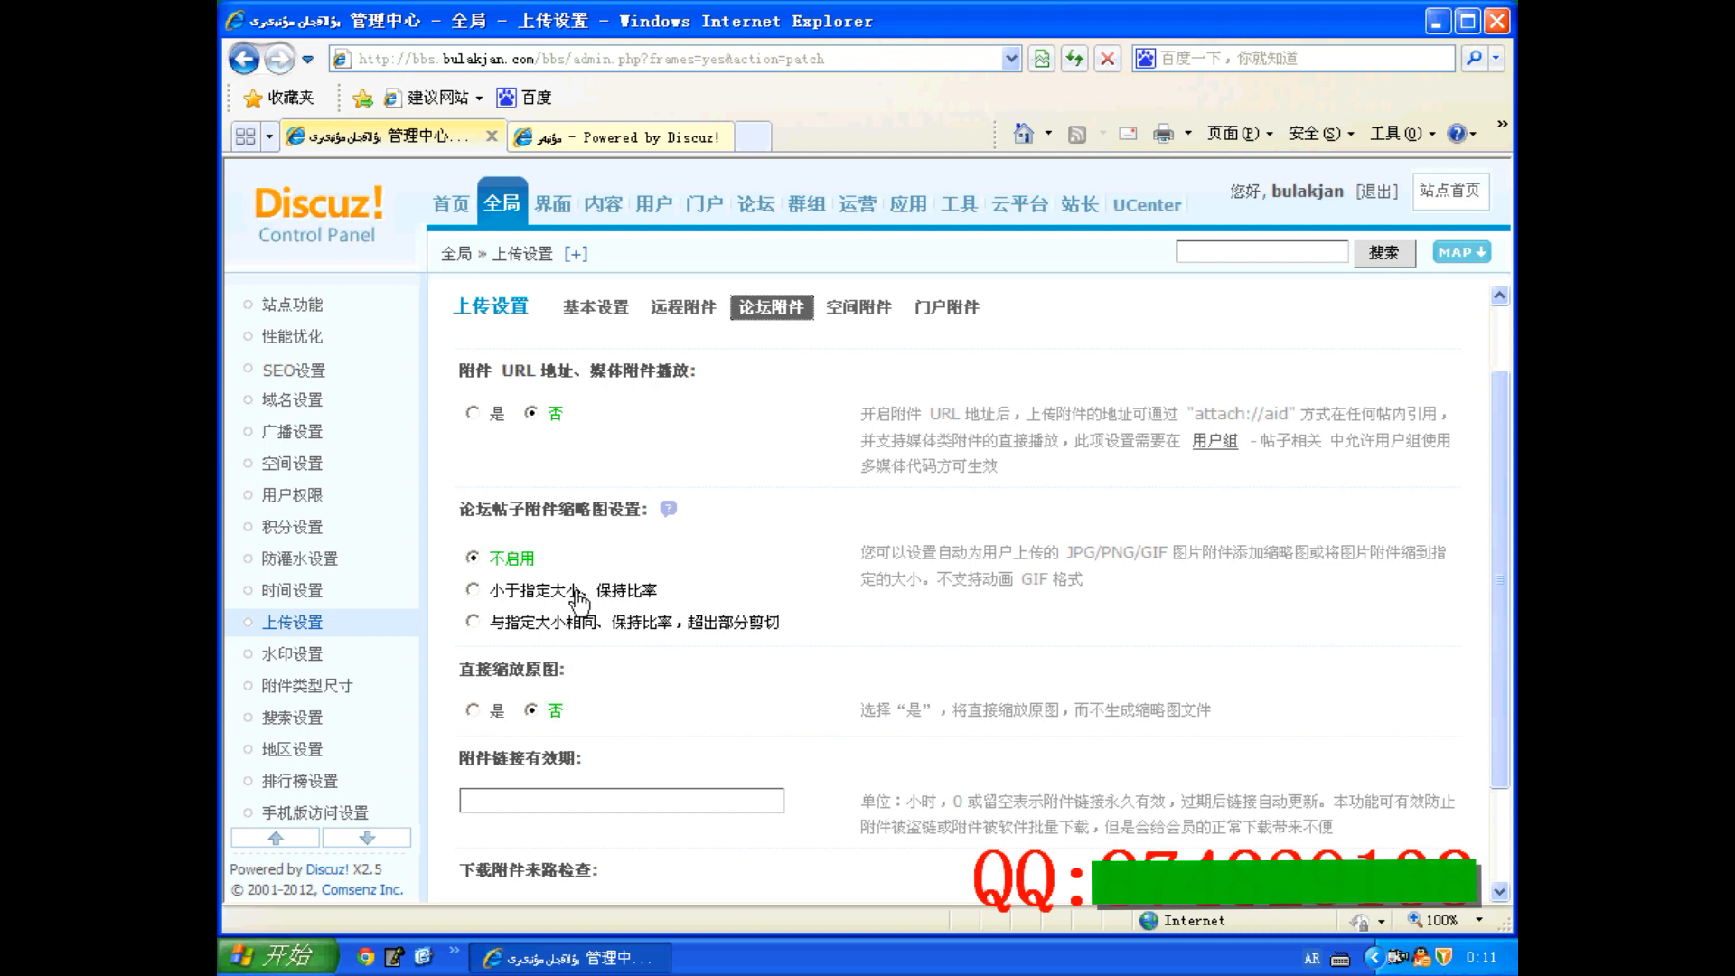
pyautogui.scroll(-2, 576, 599)
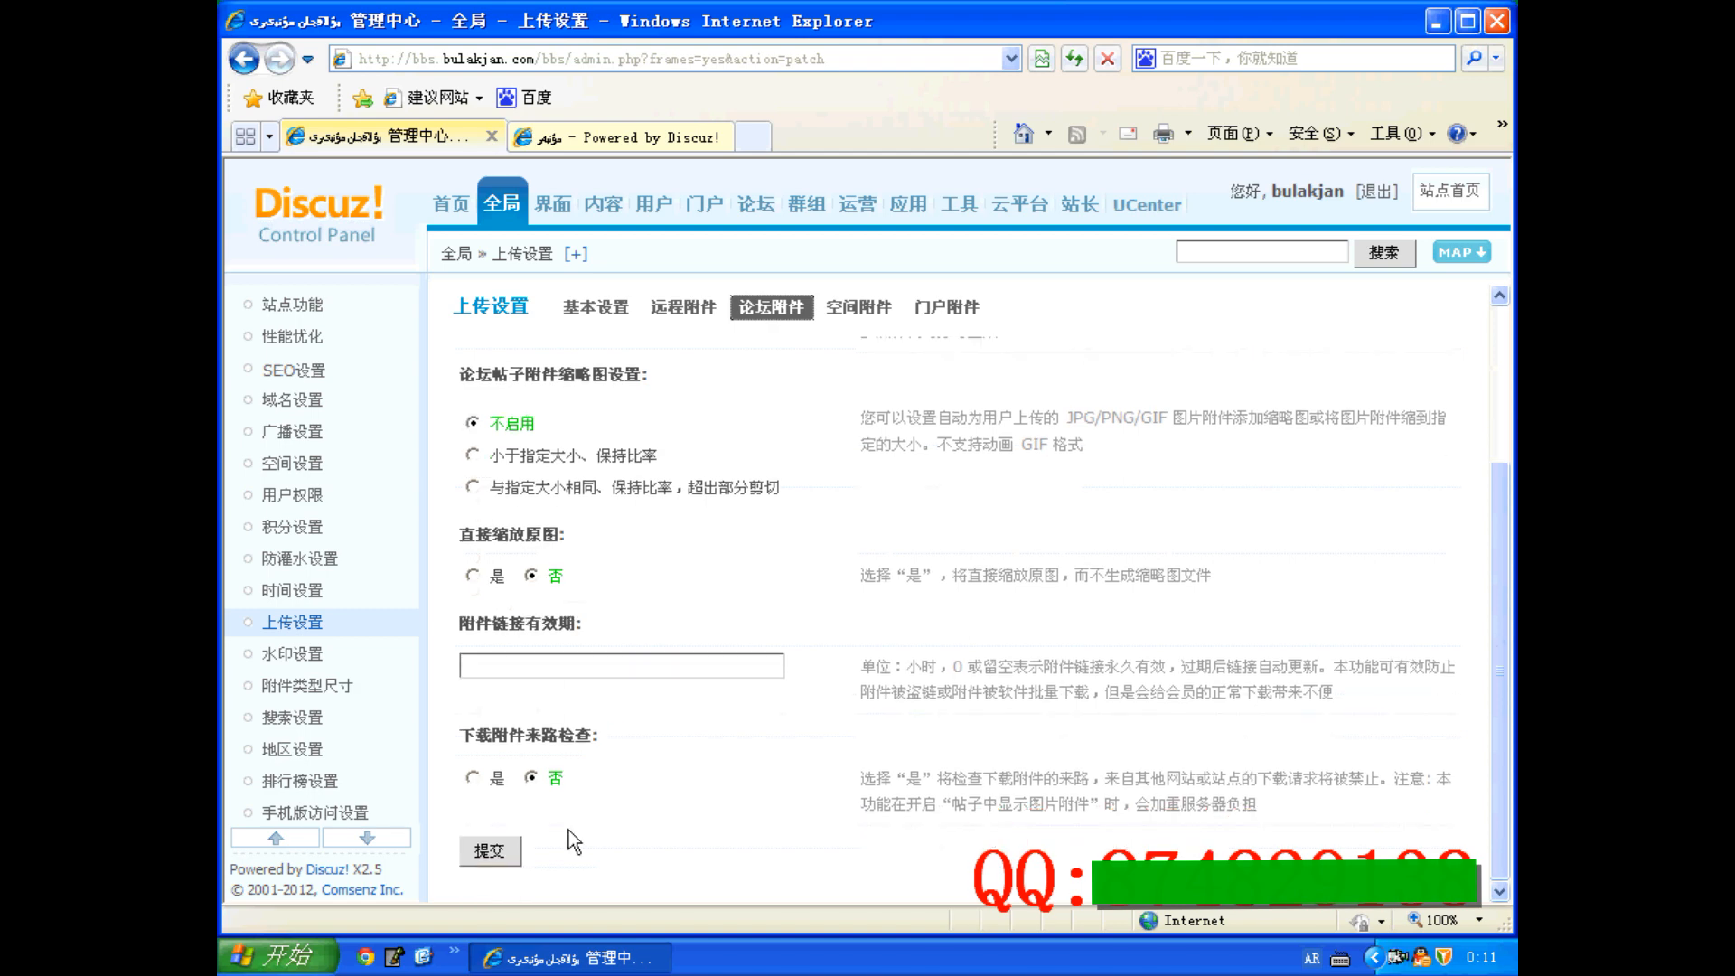
pyautogui.scroll(4, 572, 593)
pyautogui.scroll(-5, 575, 526)
pyautogui.click(858, 307)
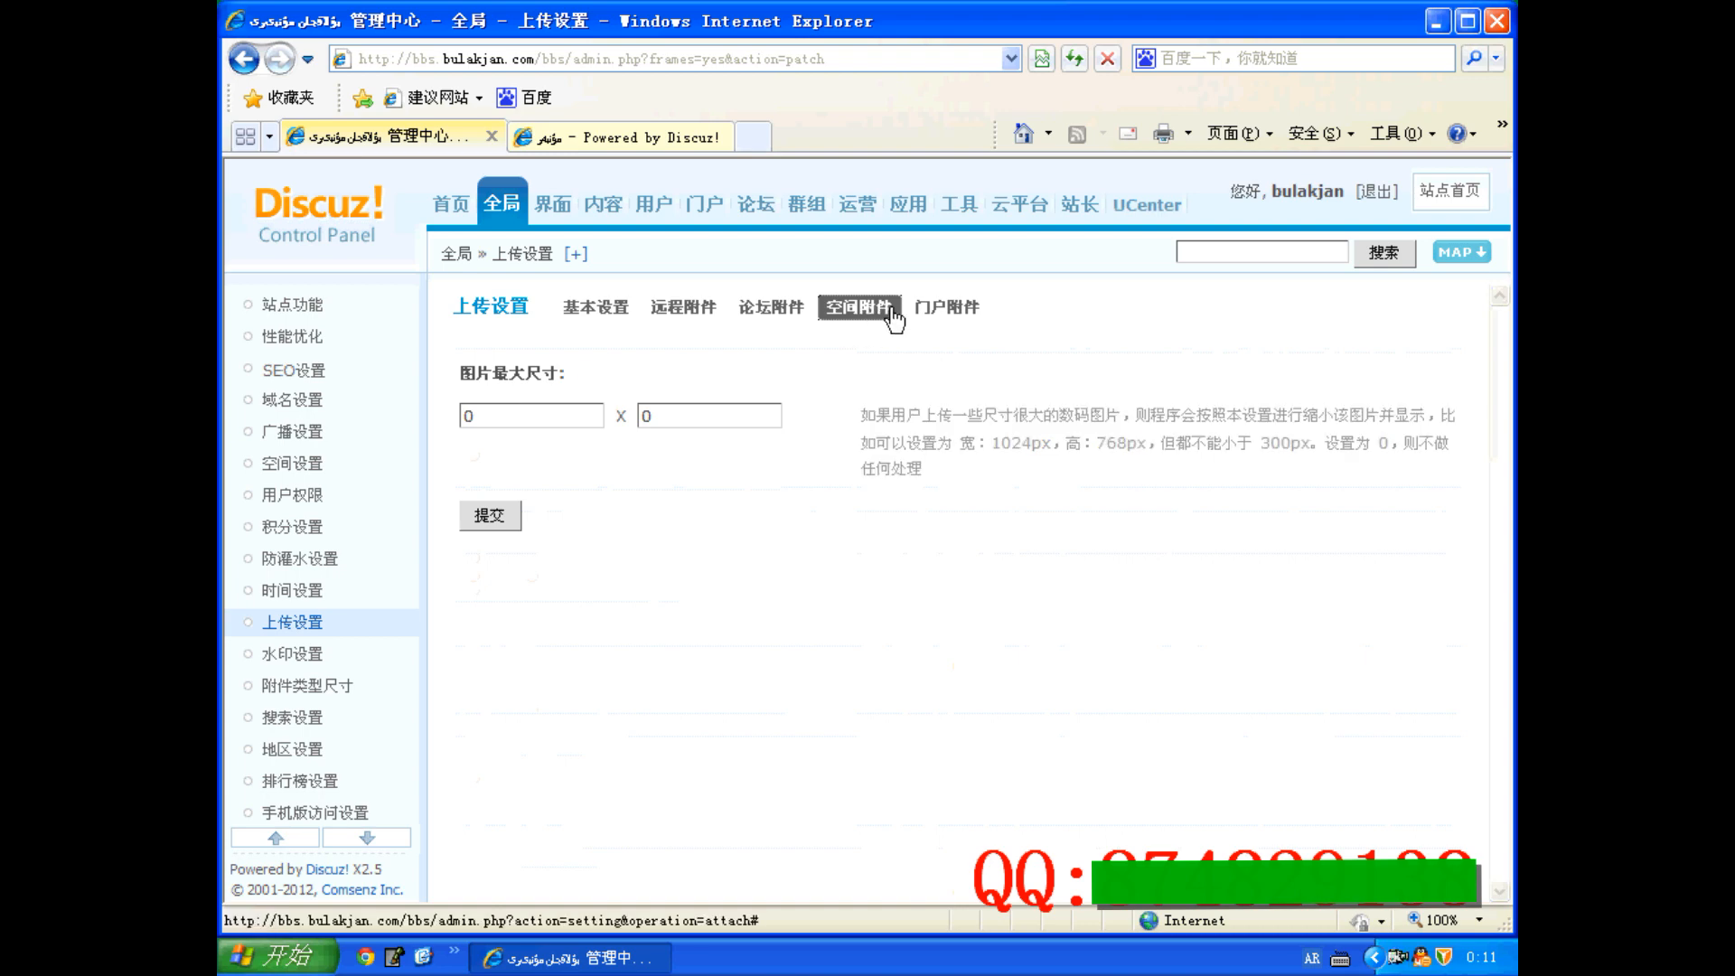
pyautogui.click(959, 312)
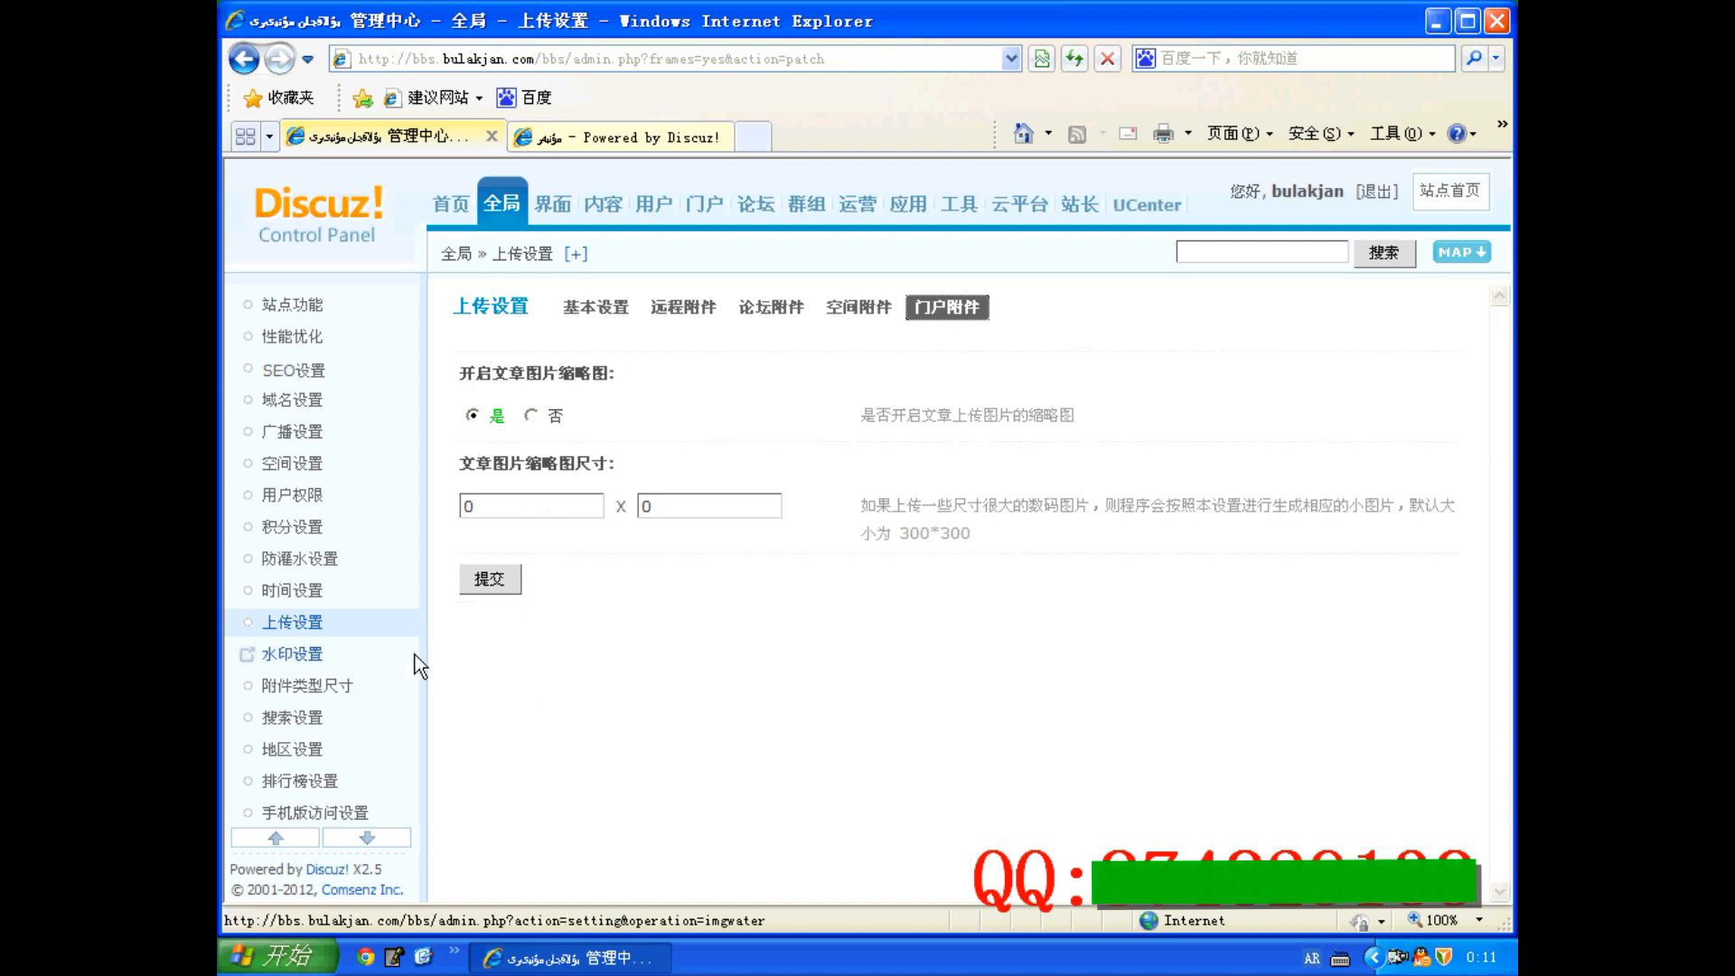
# Open the watermark settings (水印设置) and view the article, forum and space album sections.
pyautogui.click(298, 656)
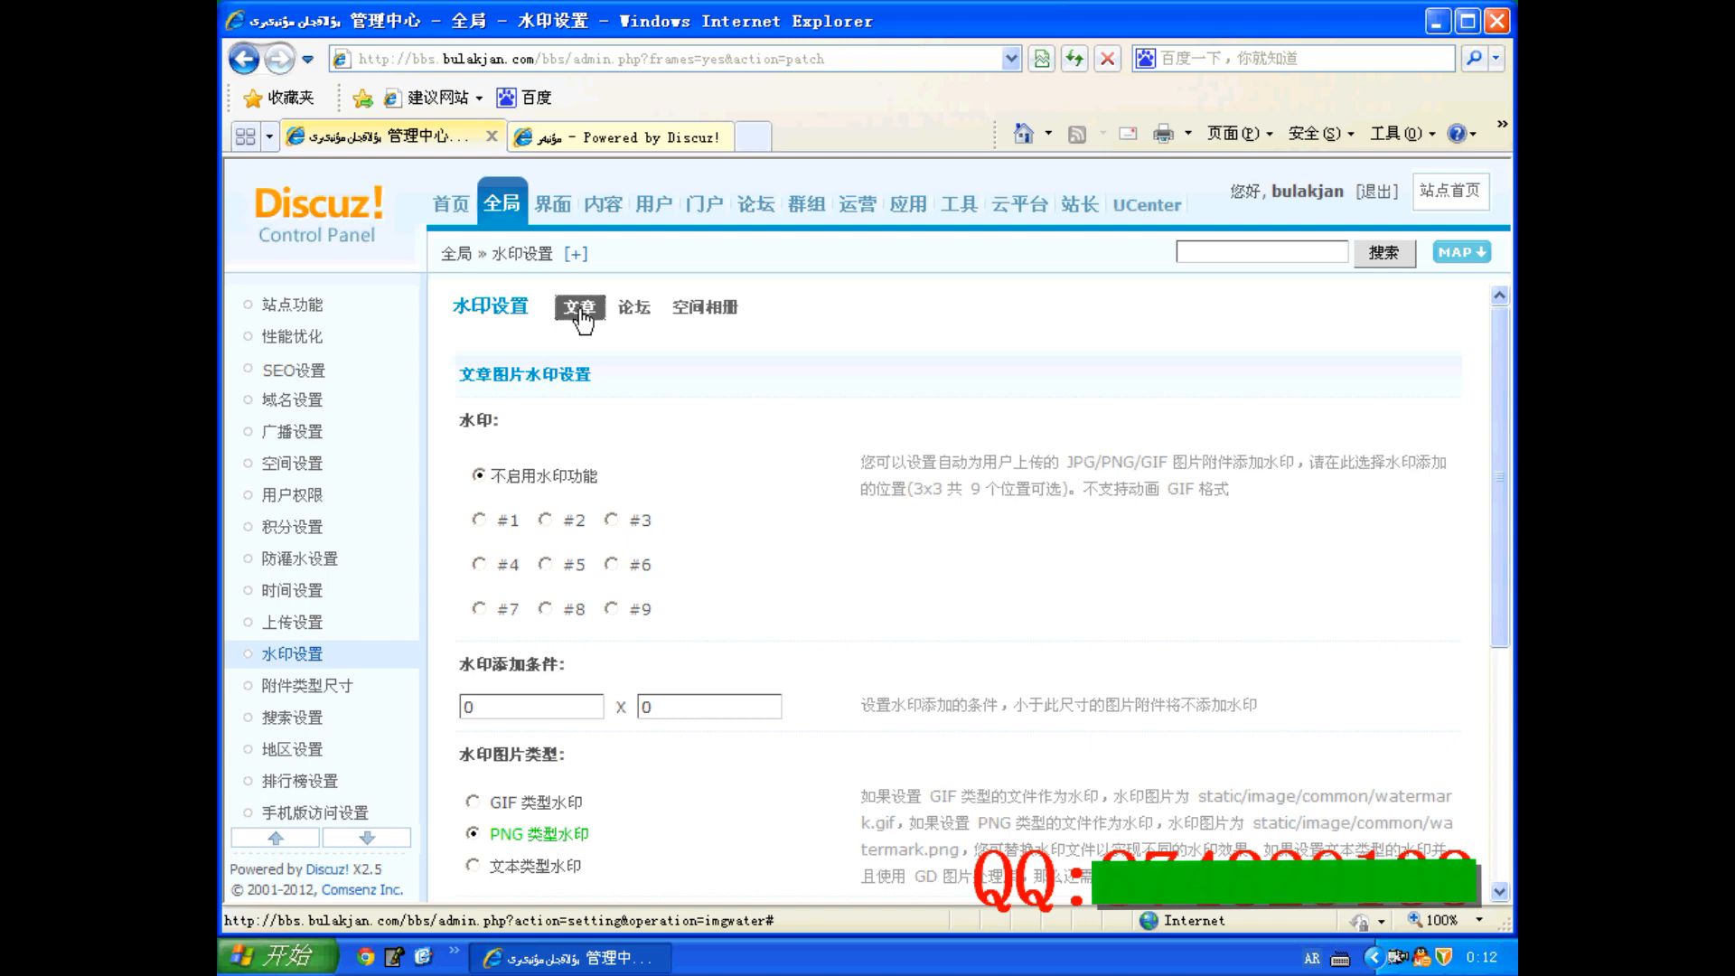
pyautogui.click(636, 310)
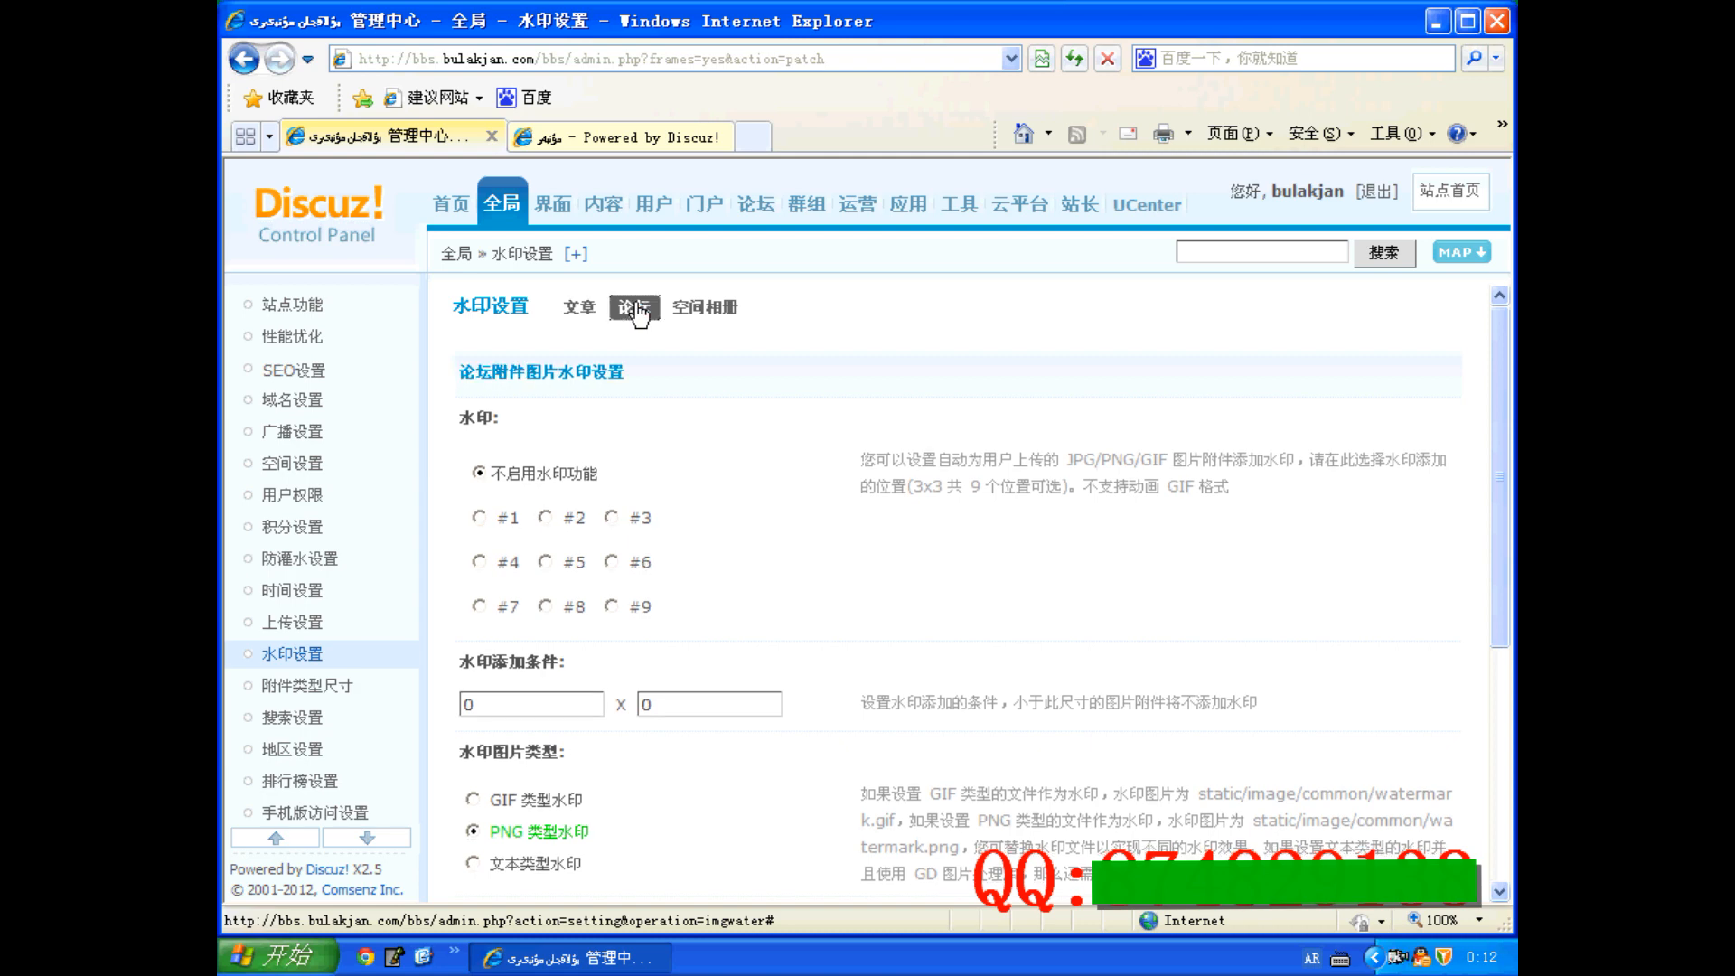
pyautogui.click(710, 313)
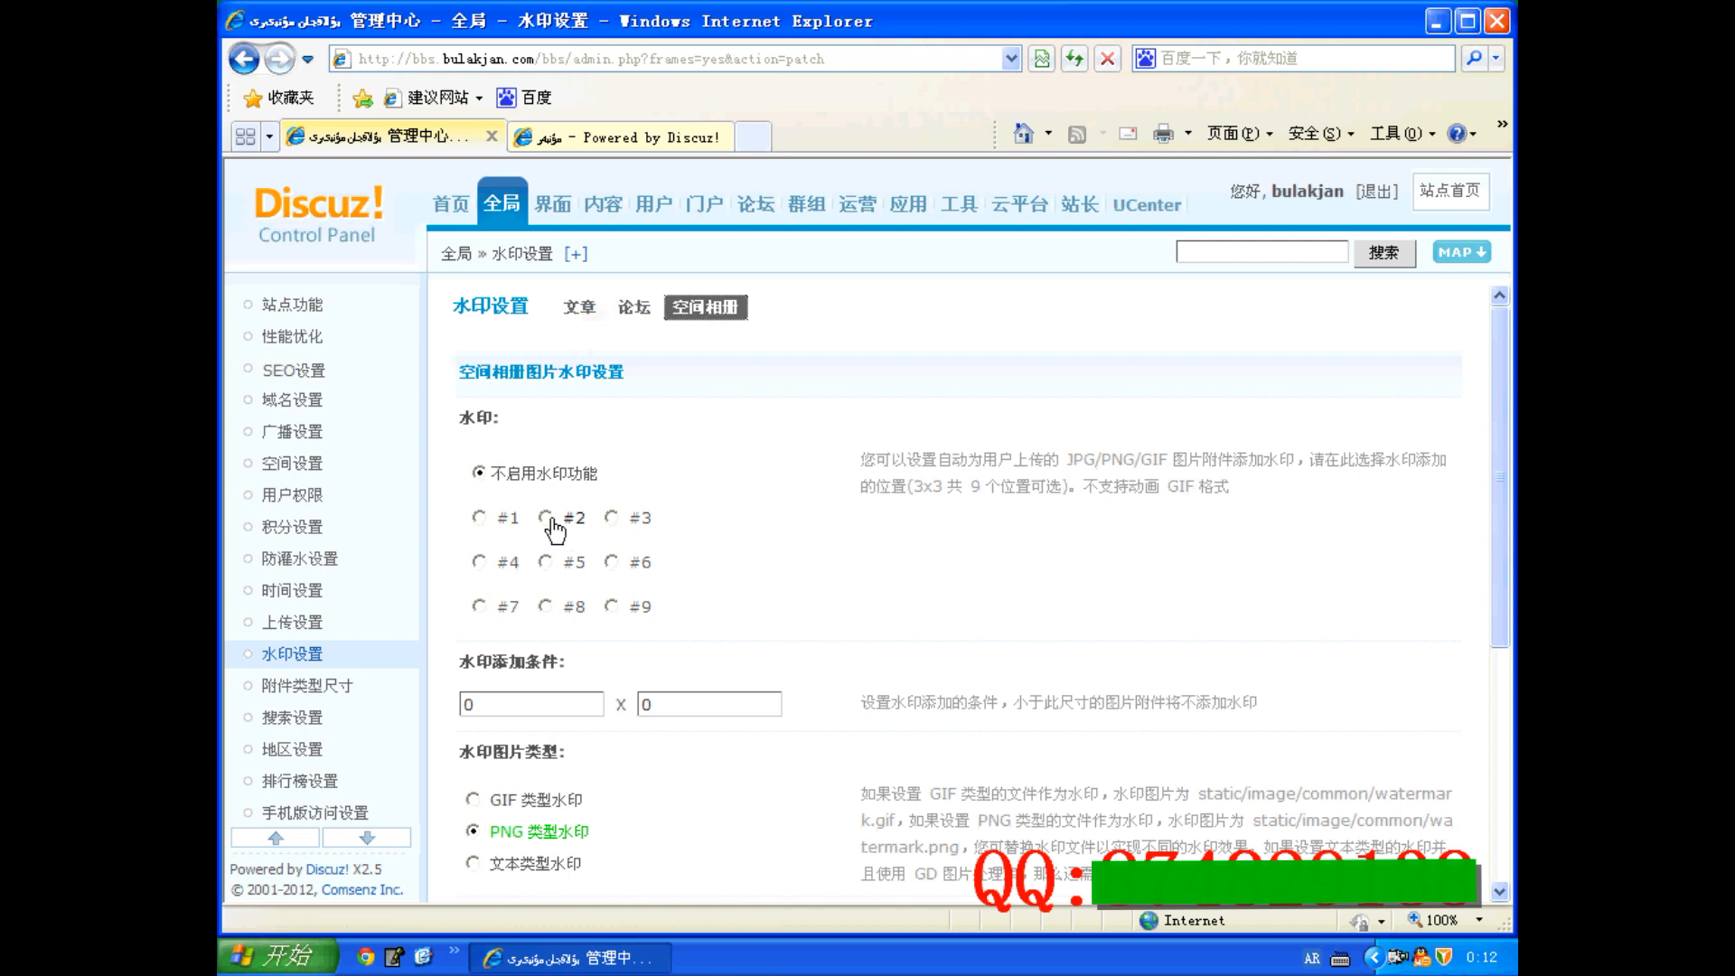
# Set the watermark position for forum attachment images to #8.
pyautogui.click(634, 309)
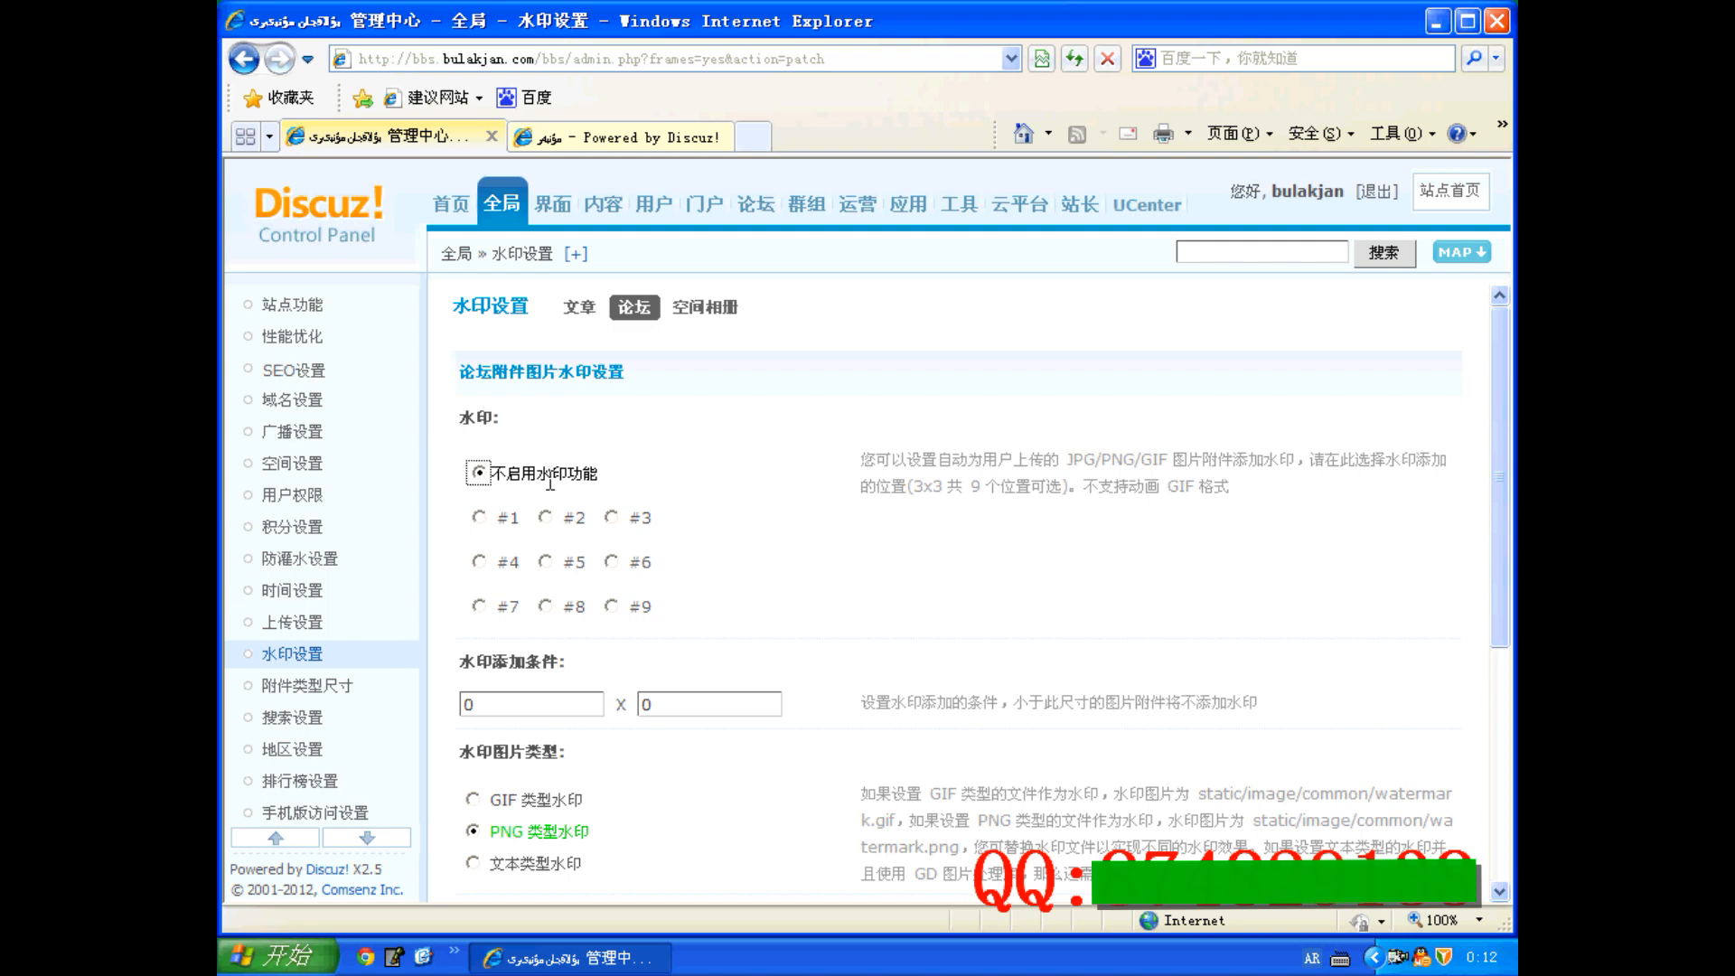
pyautogui.scroll(-2, 551, 483)
pyautogui.click(545, 513)
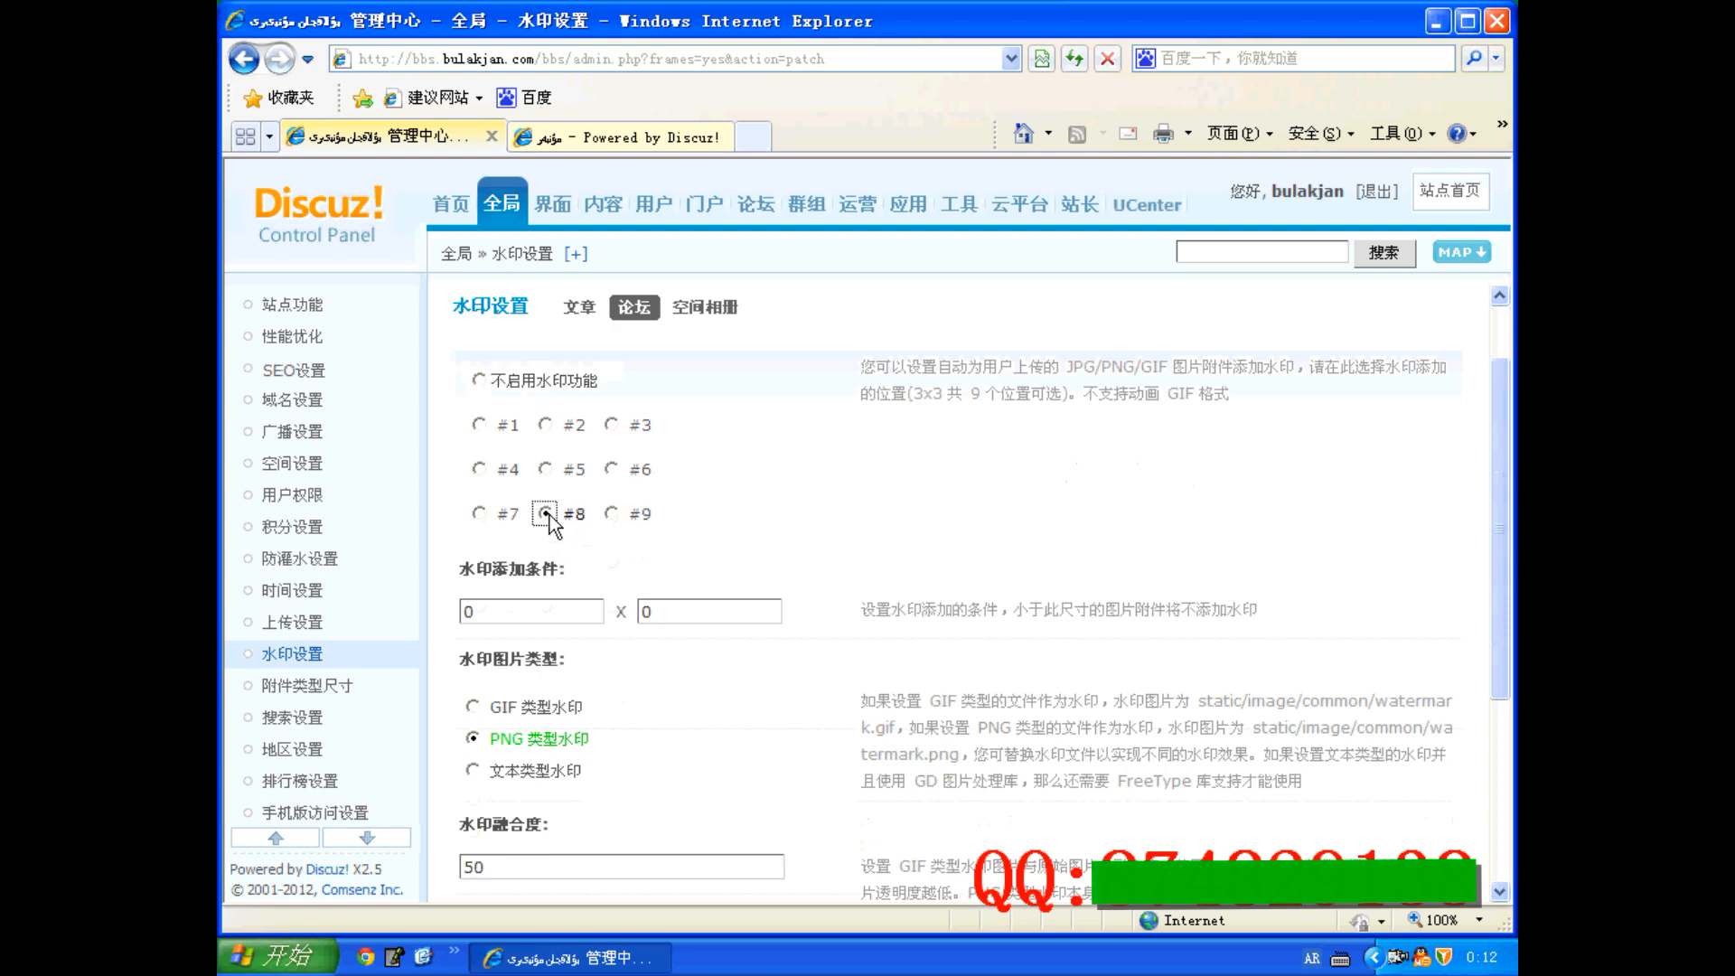
# Examine the width and height fields of the forum watermark's minimum size condition (水印添加条件).
pyautogui.scroll(-3, 549, 517)
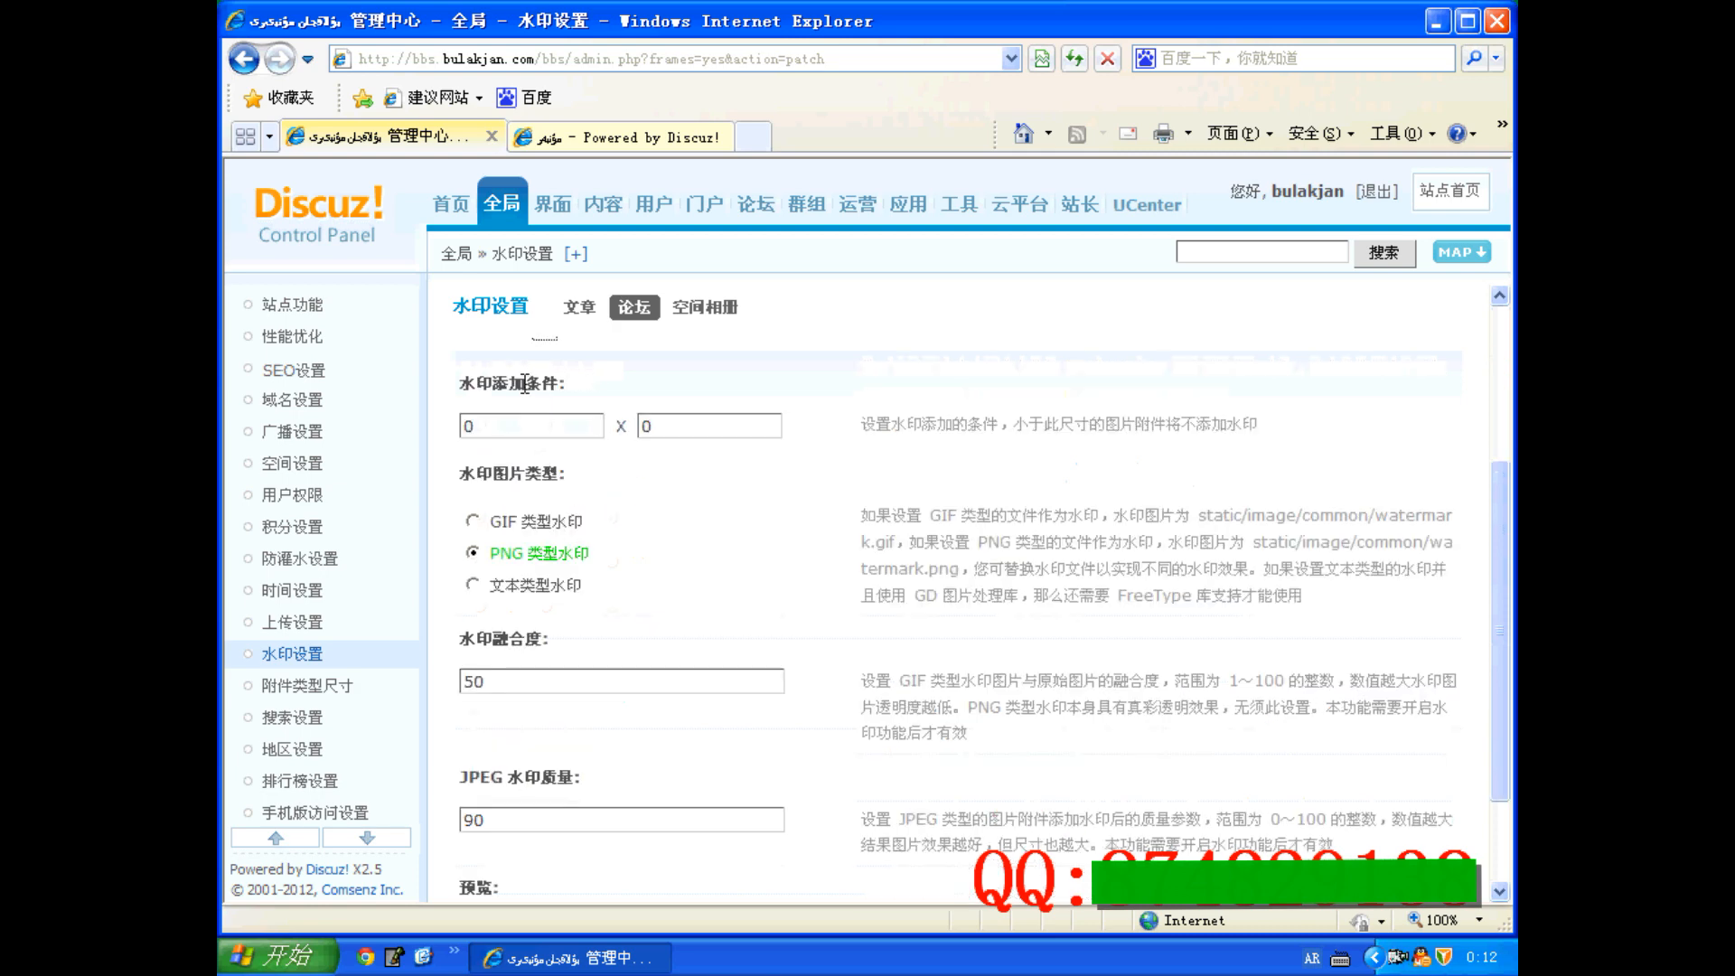
pyautogui.scroll(2, 525, 386)
pyautogui.moveTo(493, 476); pyautogui.dragTo(561, 476)
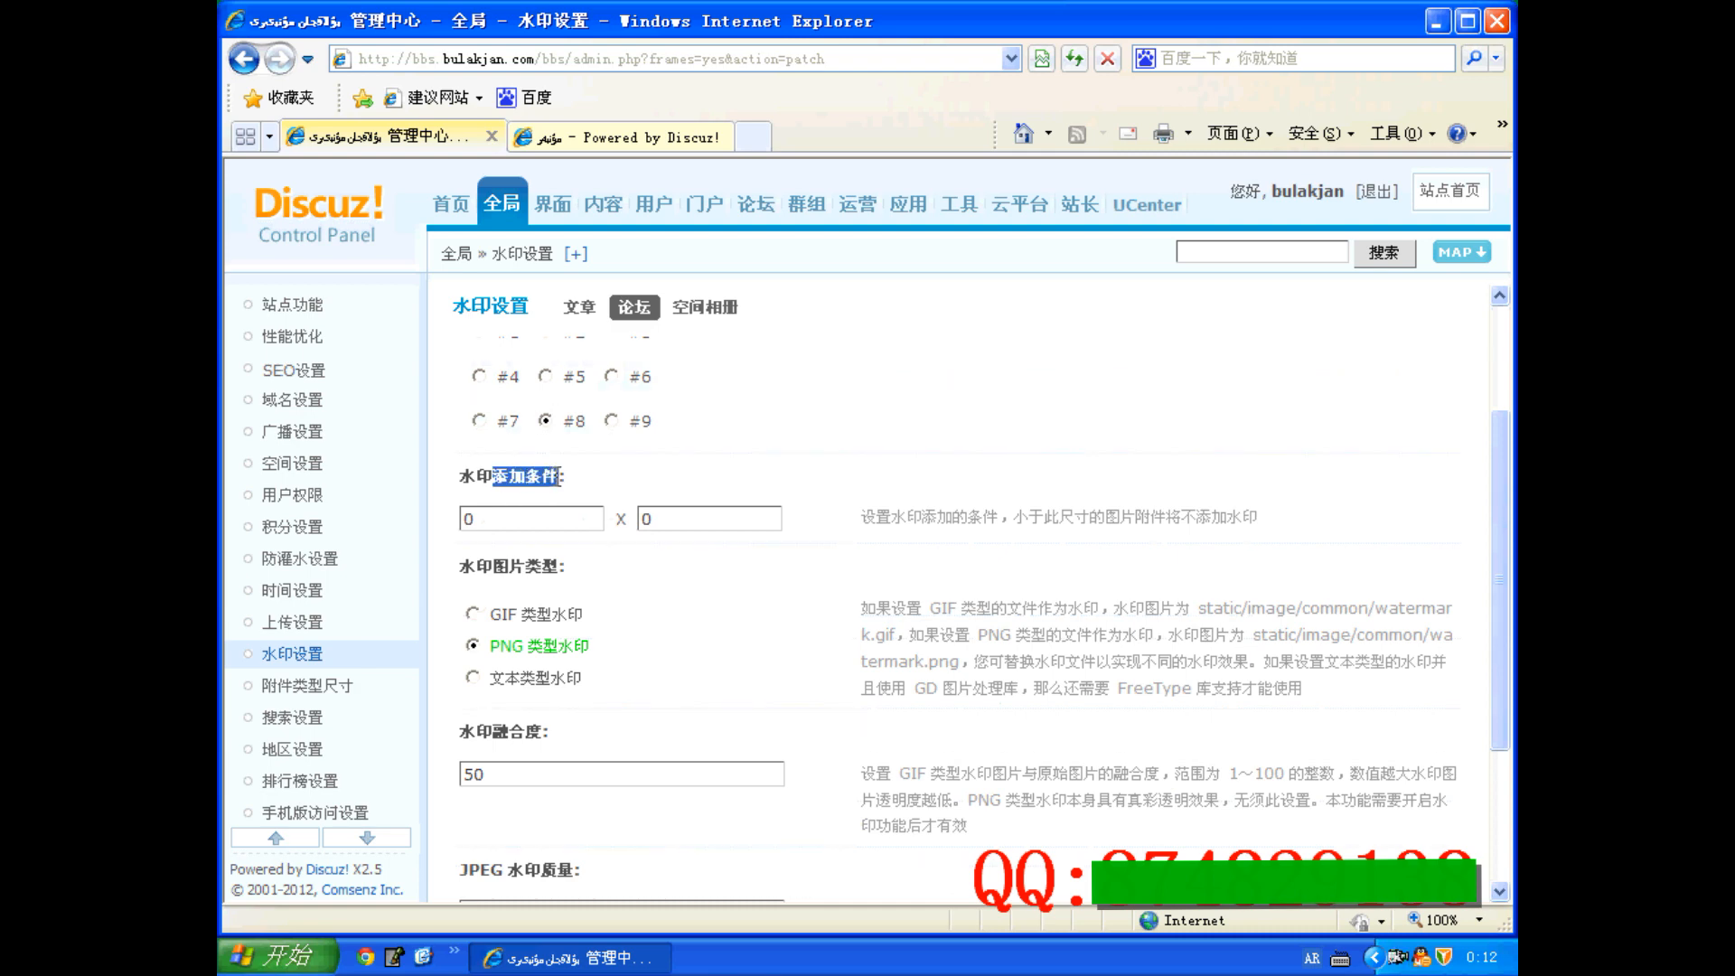
pyautogui.click(544, 520)
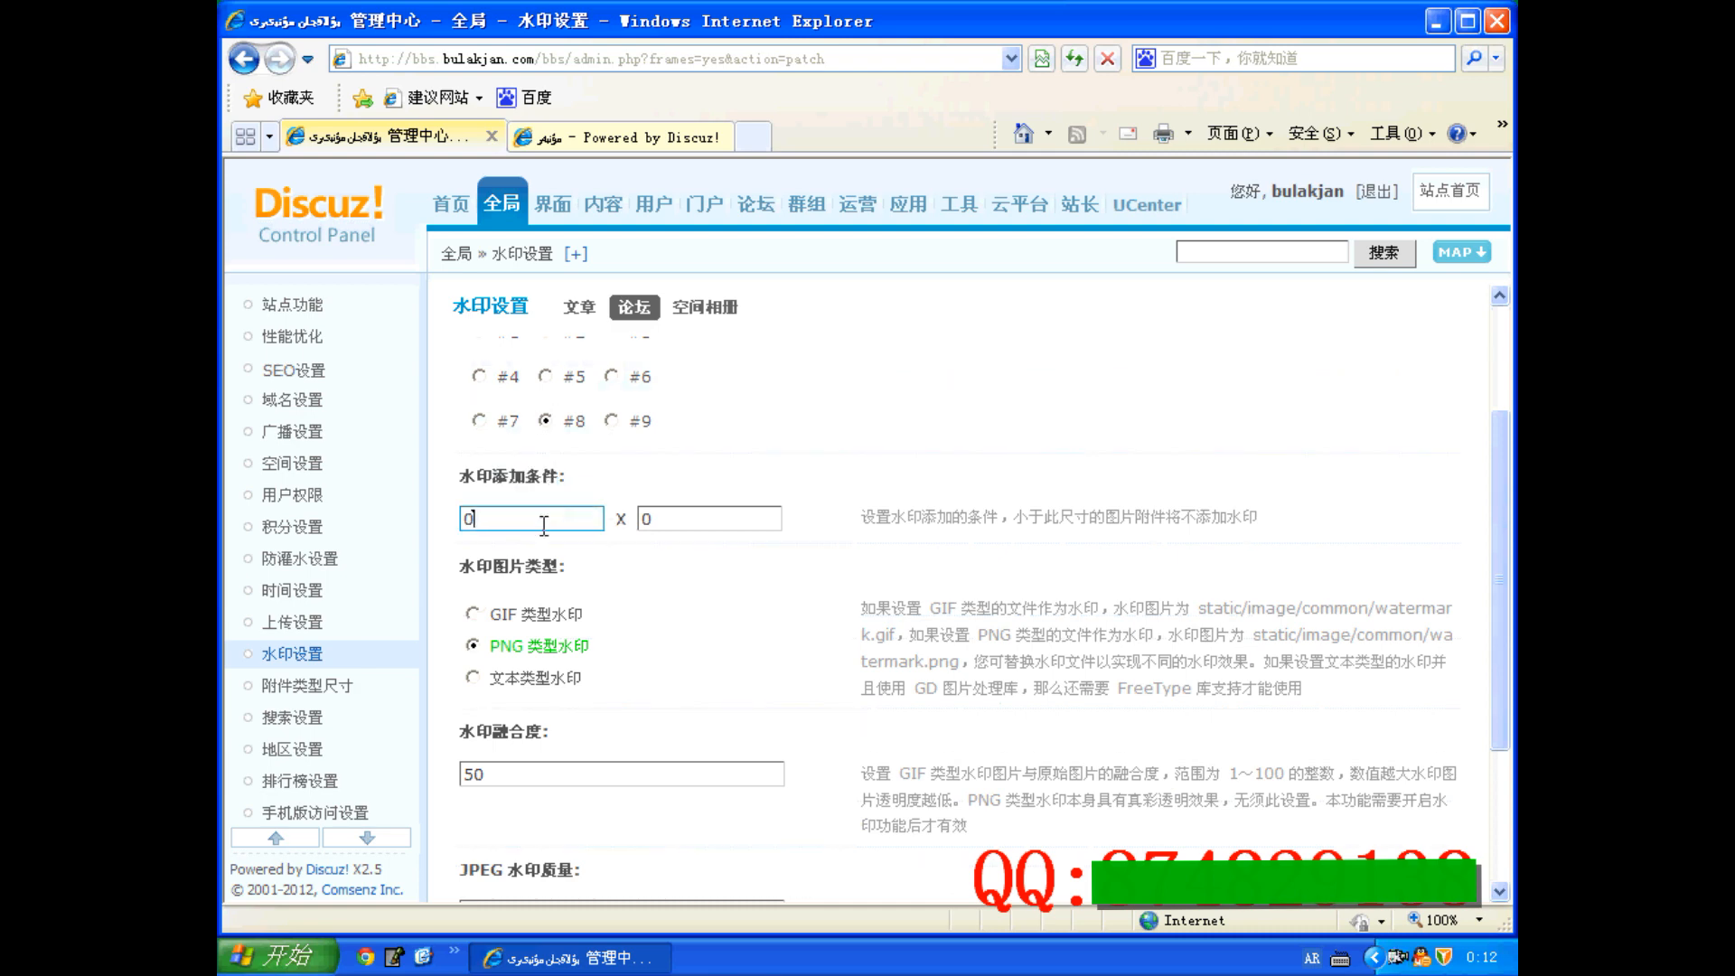
pyautogui.doubleClick(542, 523)
pyautogui.click(754, 520)
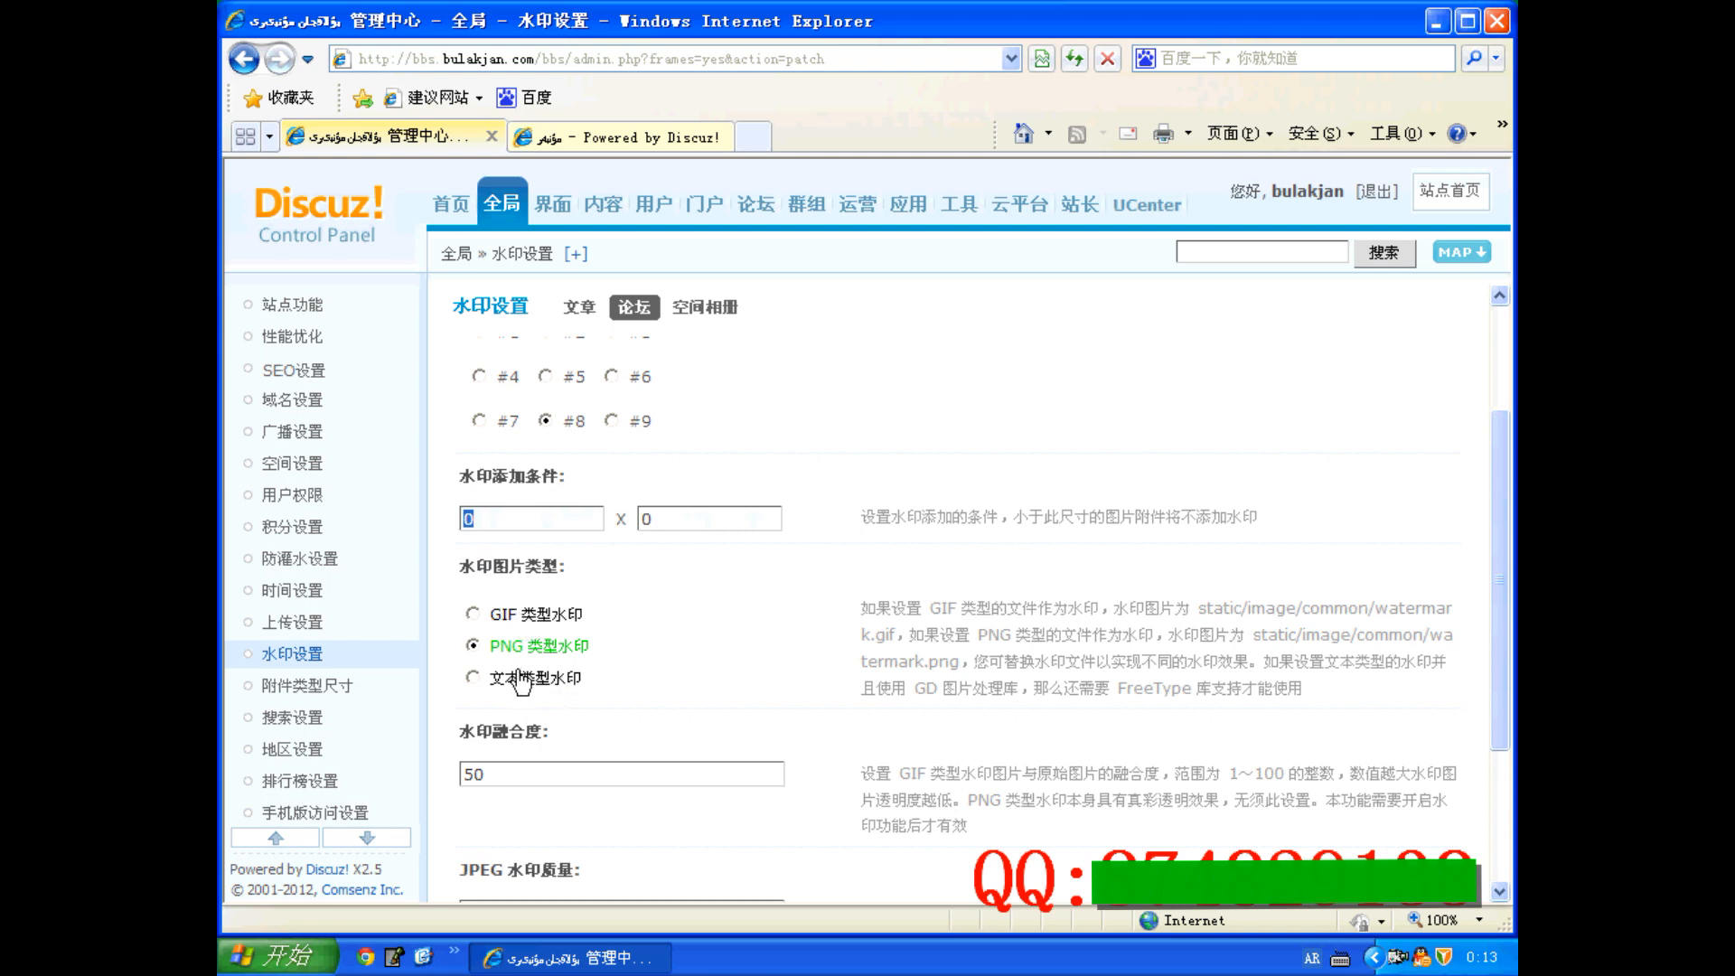
# Choose the GIF watermark type for the forum, check the watermark.gif path in its description, and preview the watermark effect.
pyautogui.click(472, 615)
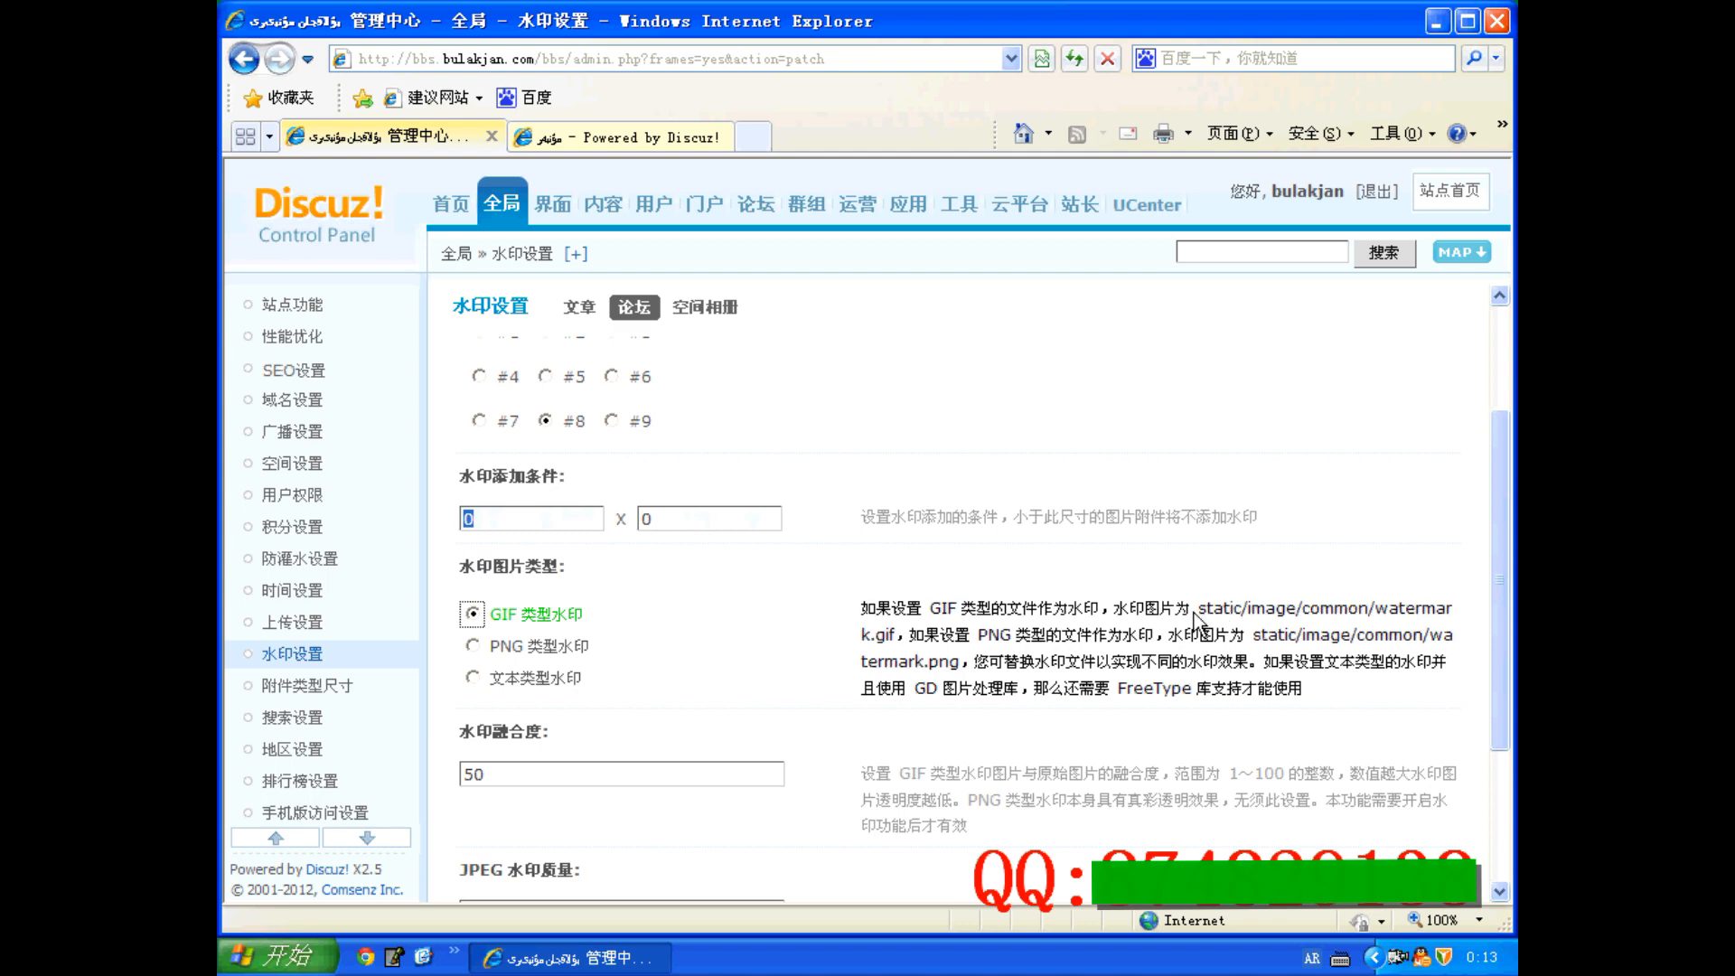
pyautogui.moveTo(1199, 607); pyautogui.dragTo(920, 637)
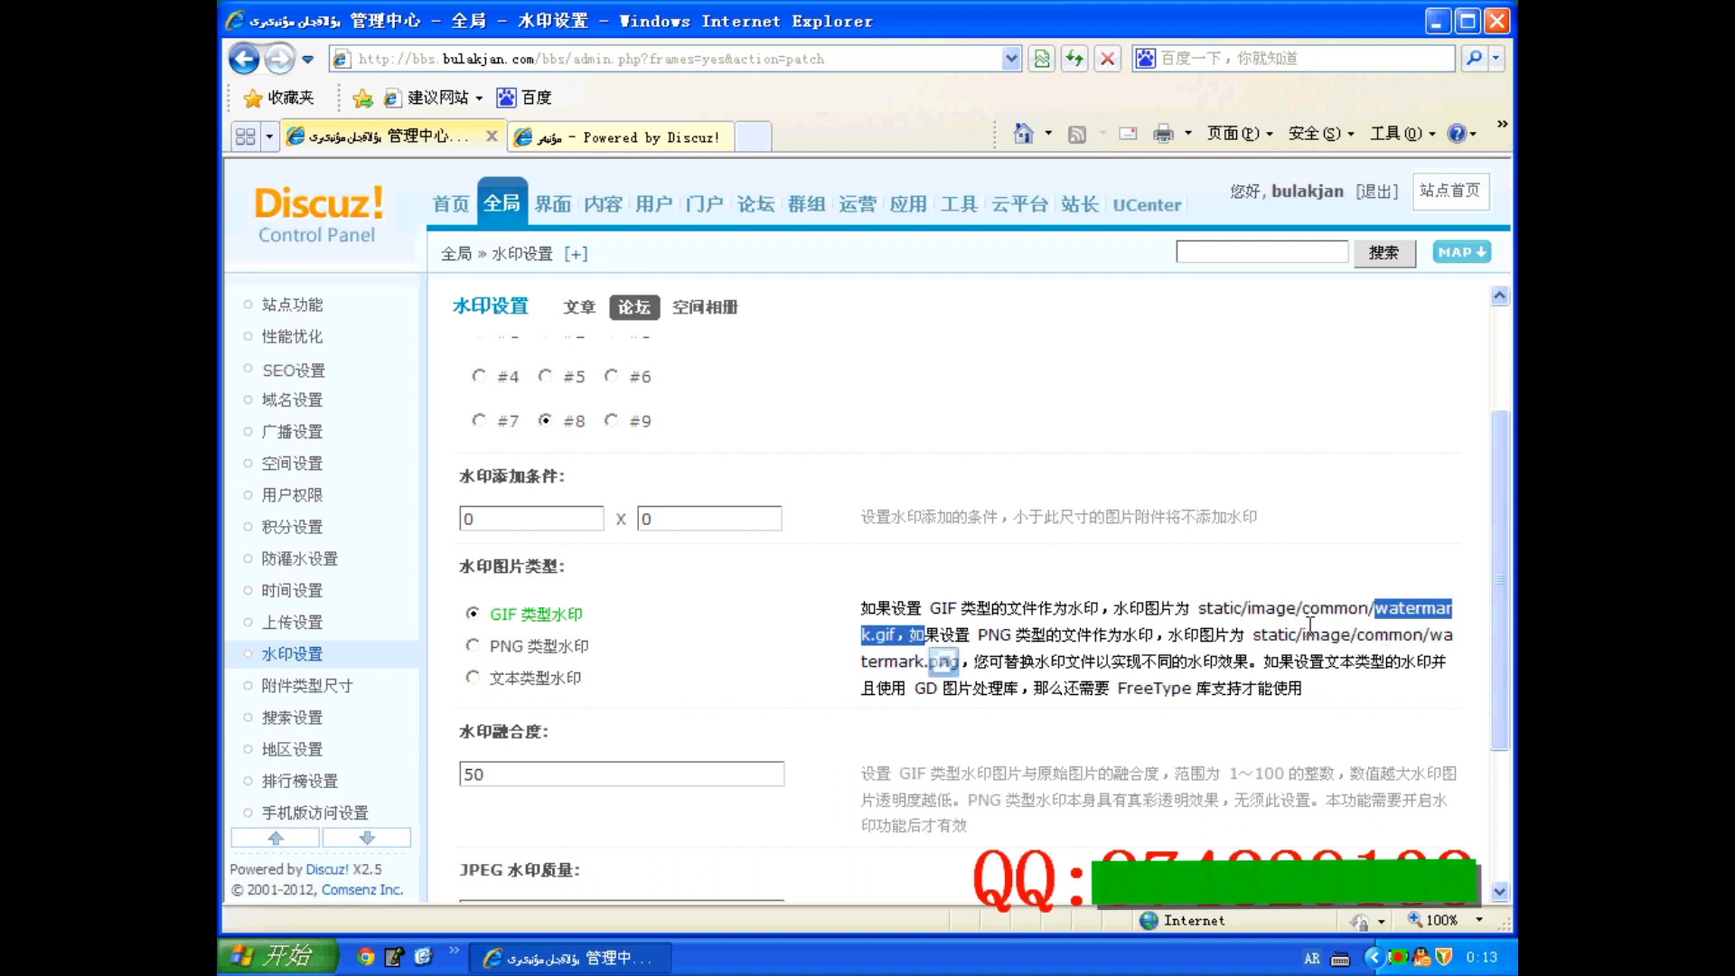
pyautogui.click(1392, 608)
pyautogui.moveTo(1375, 608); pyautogui.dragTo(889, 638)
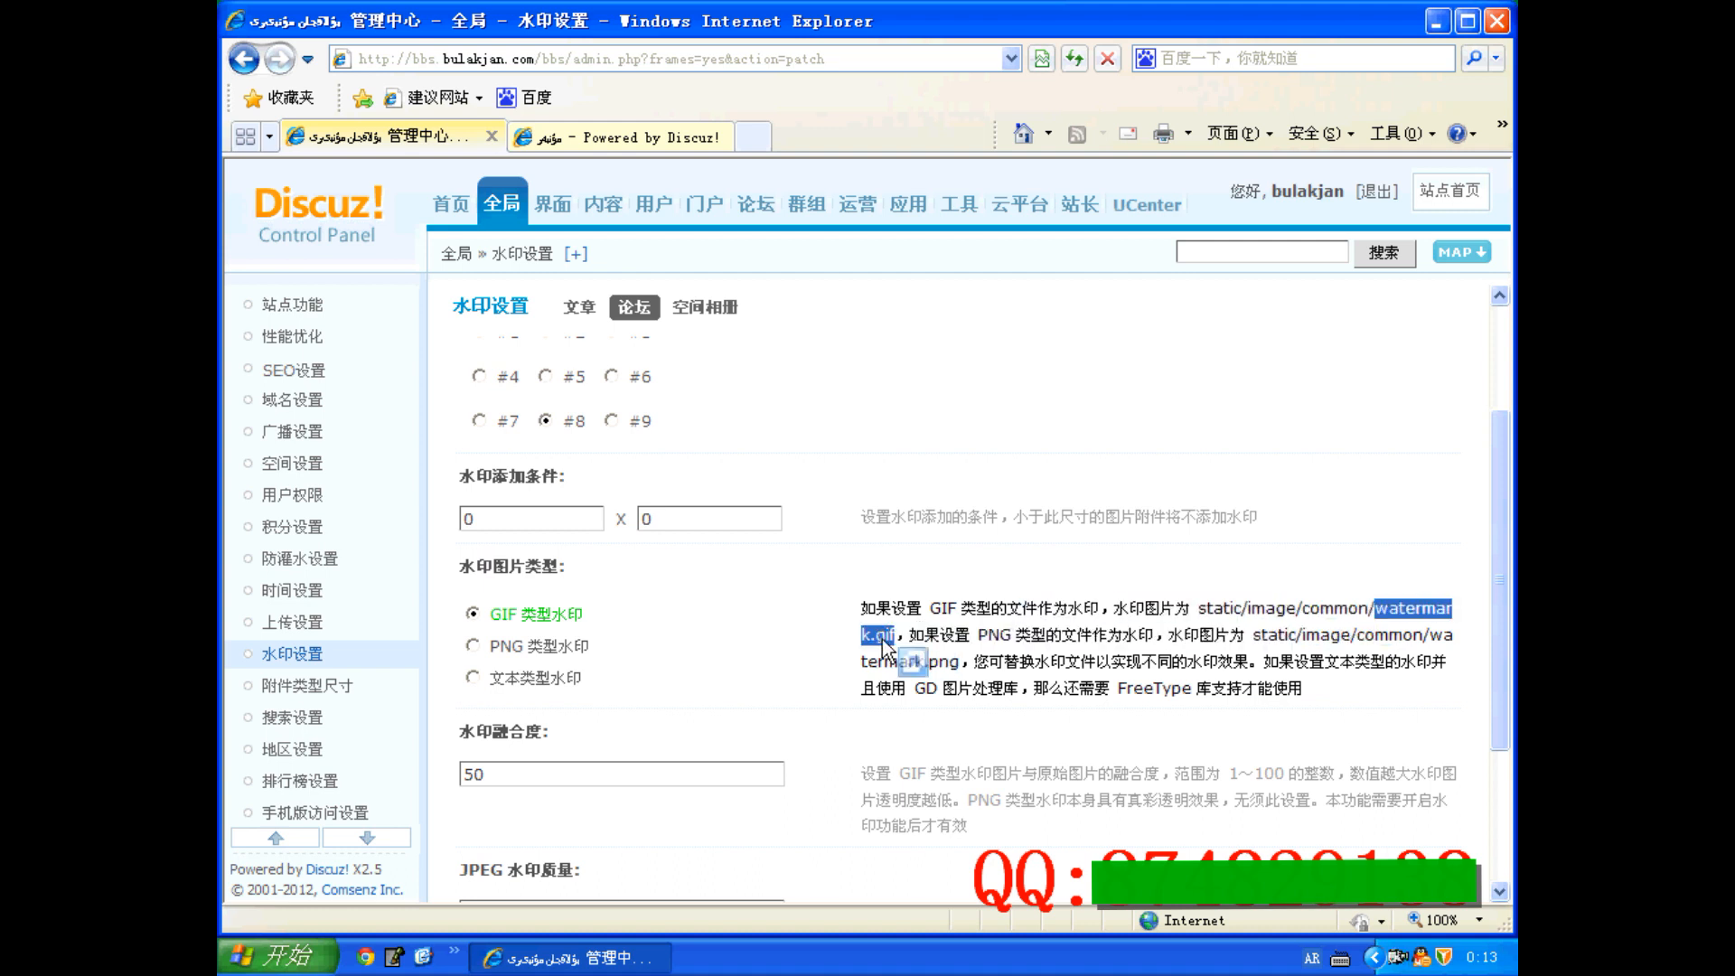
pyautogui.scroll(-4, 882, 638)
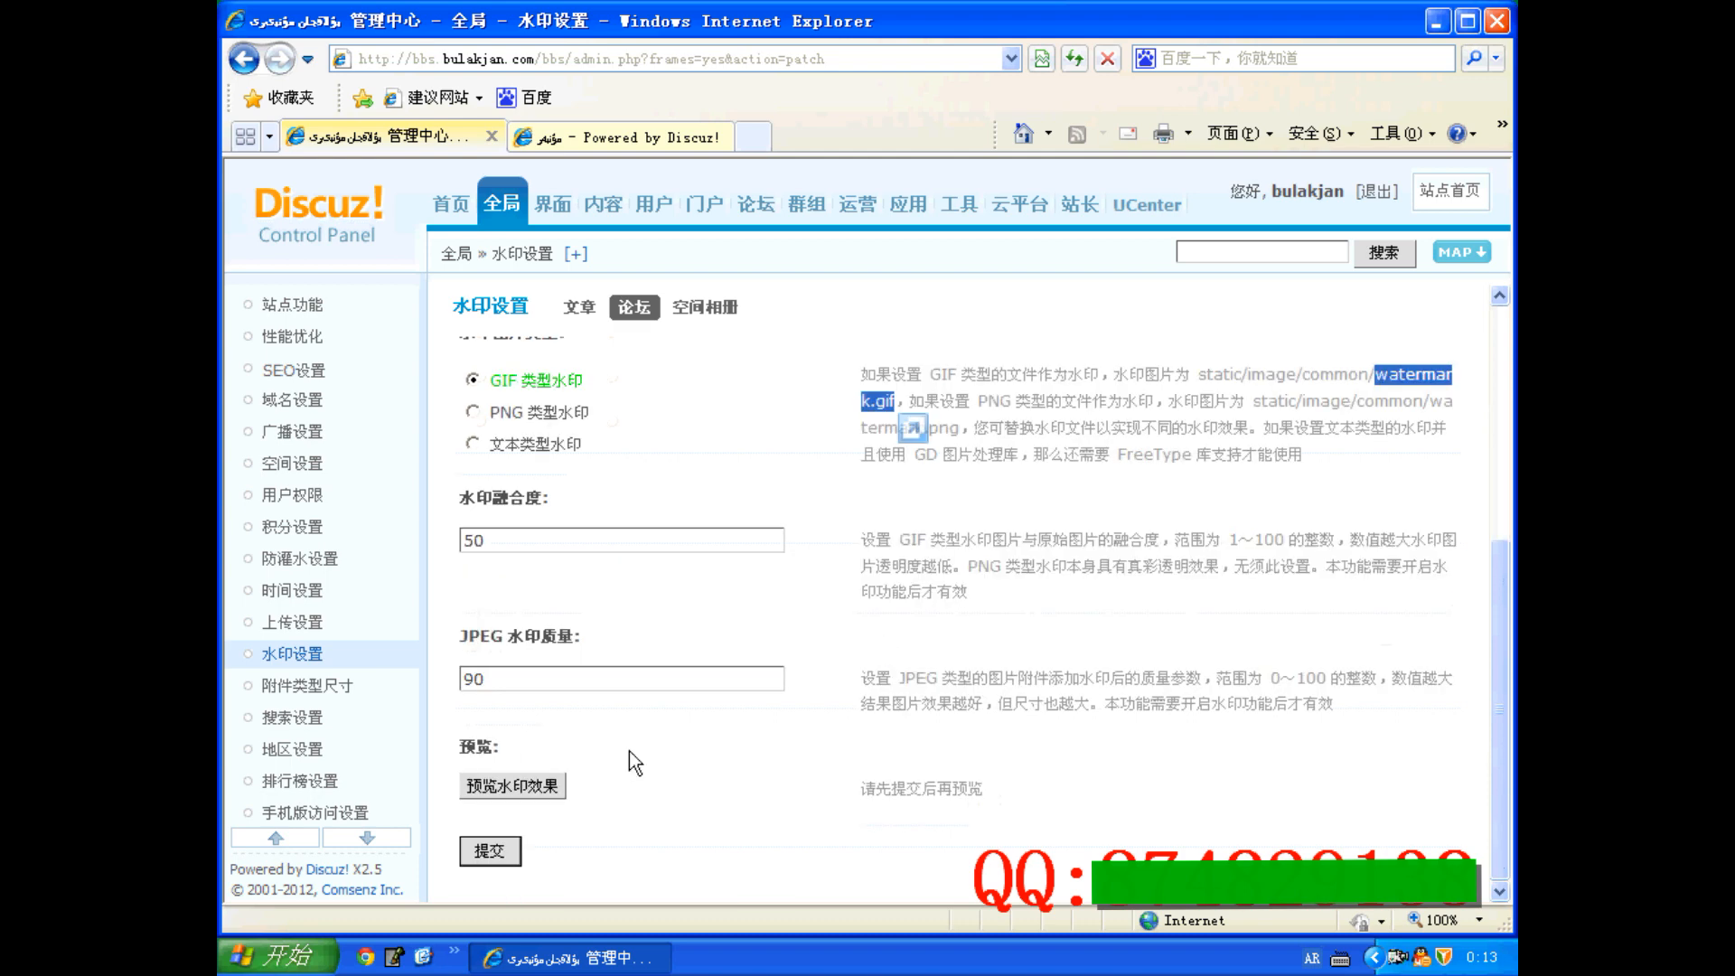
pyautogui.click(540, 796)
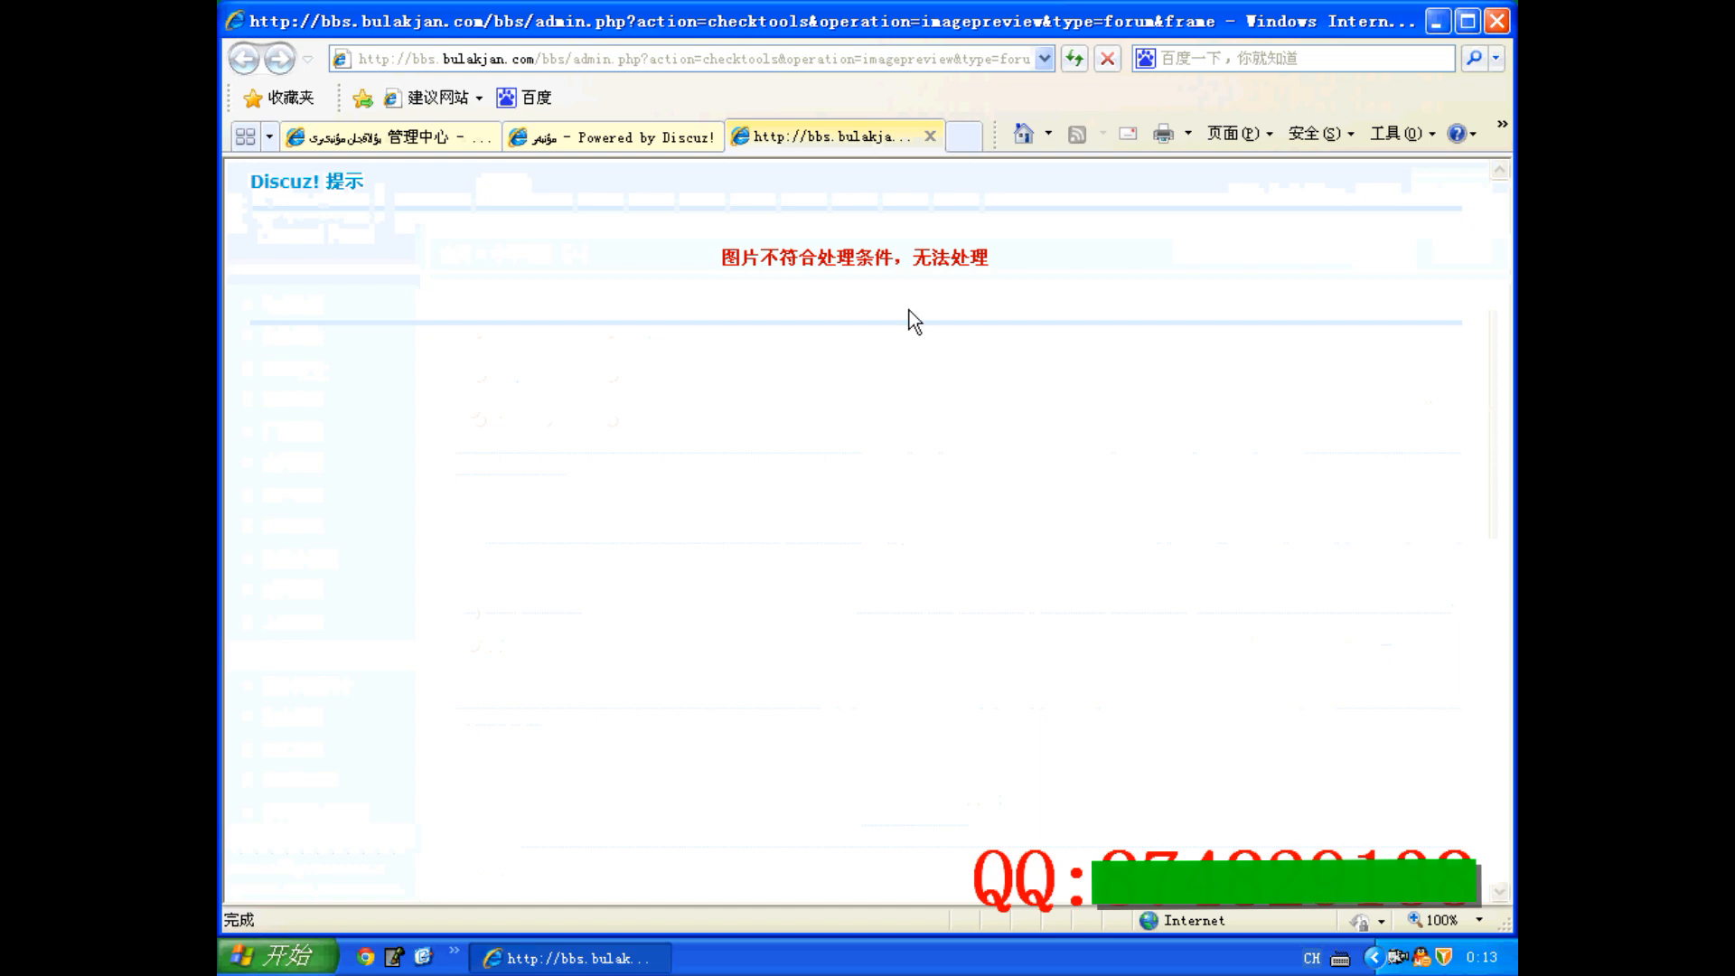
pyautogui.click(931, 136)
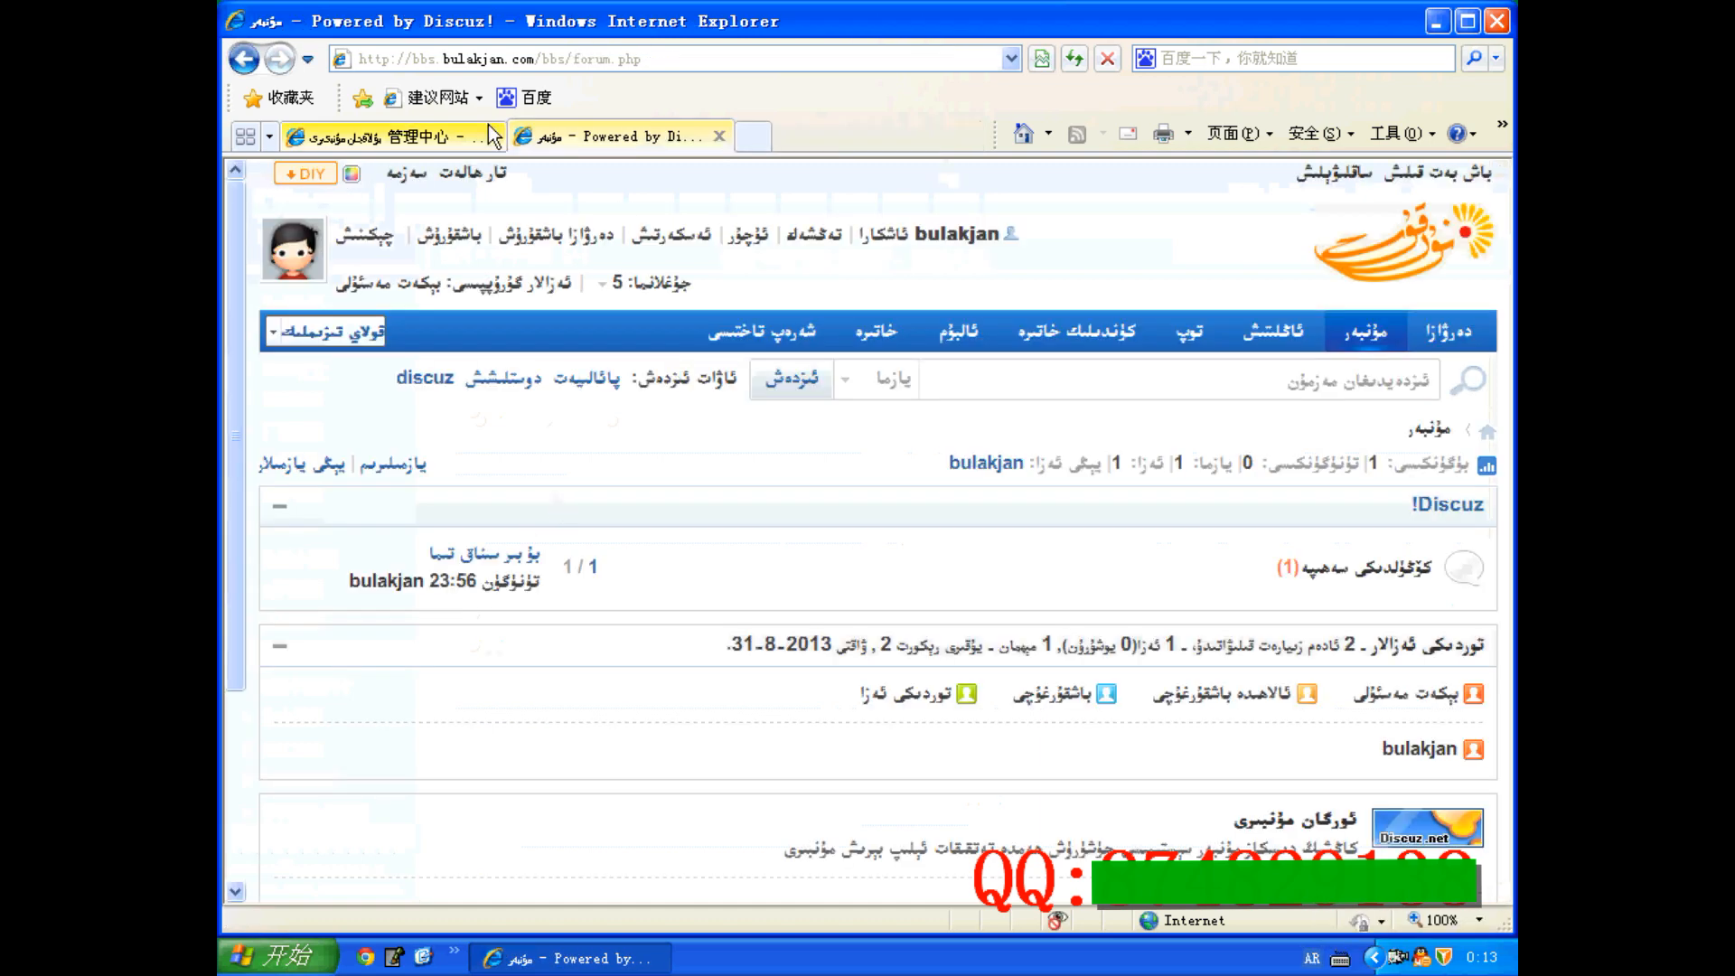
# Set the forum watermark image type to PNG and try to preview the watermark effect.
pyautogui.click(473, 412)
pyautogui.click(513, 787)
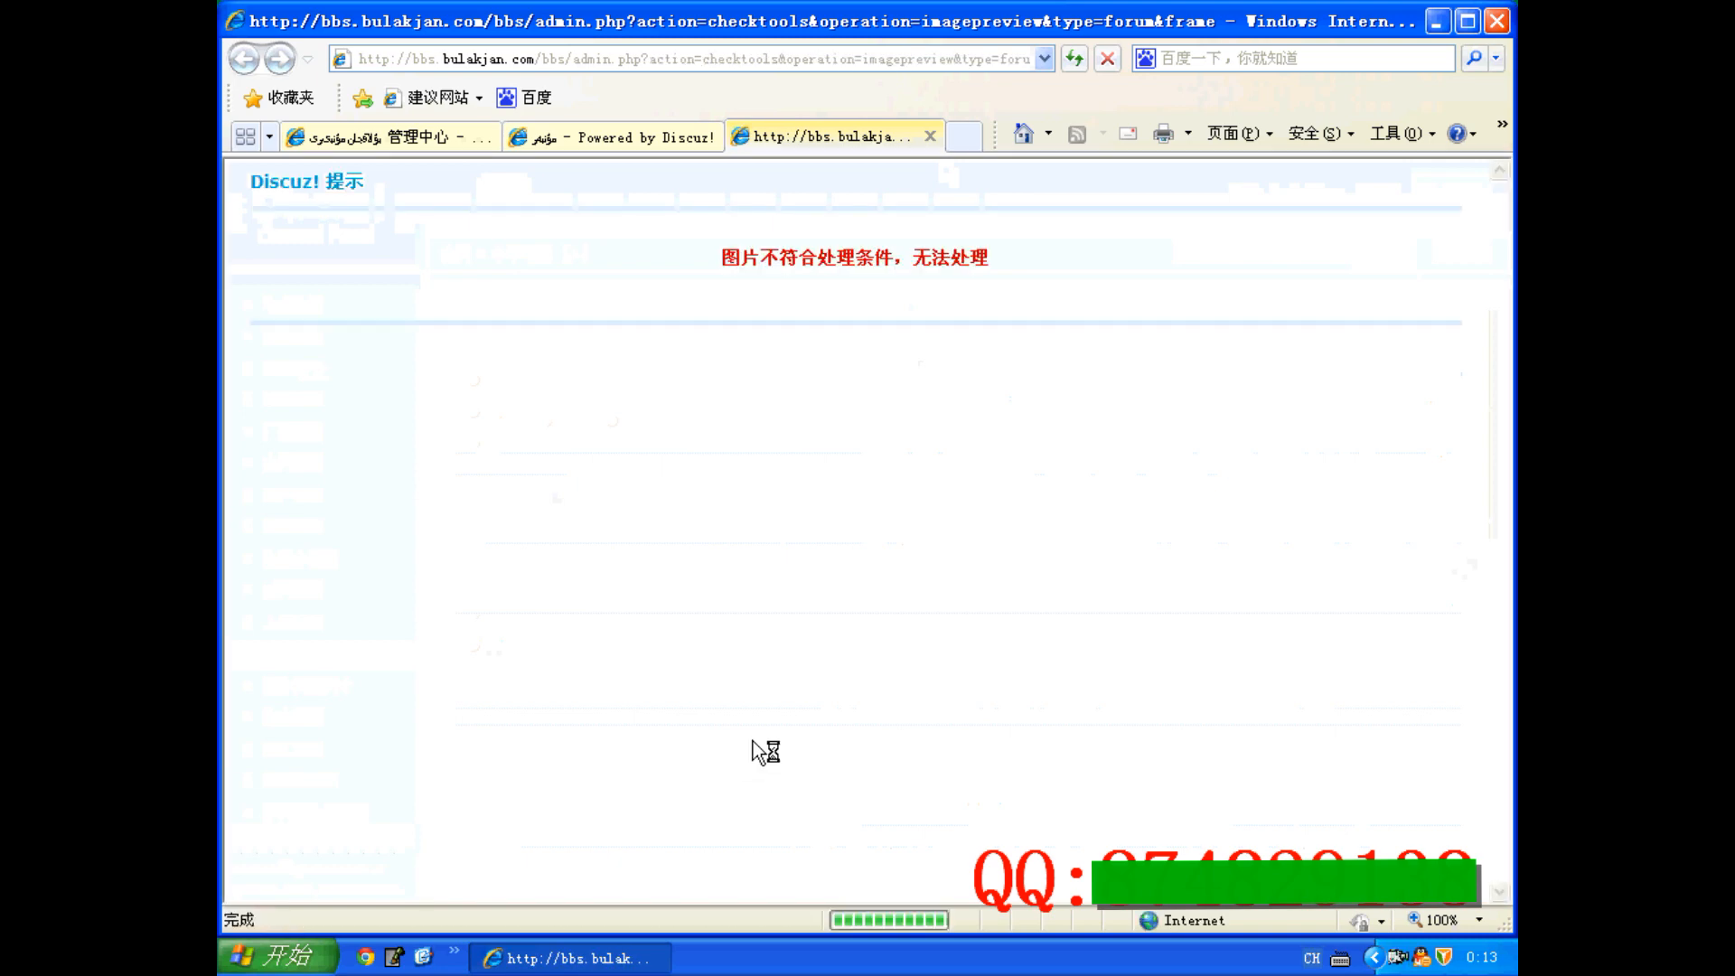
pyautogui.click(930, 136)
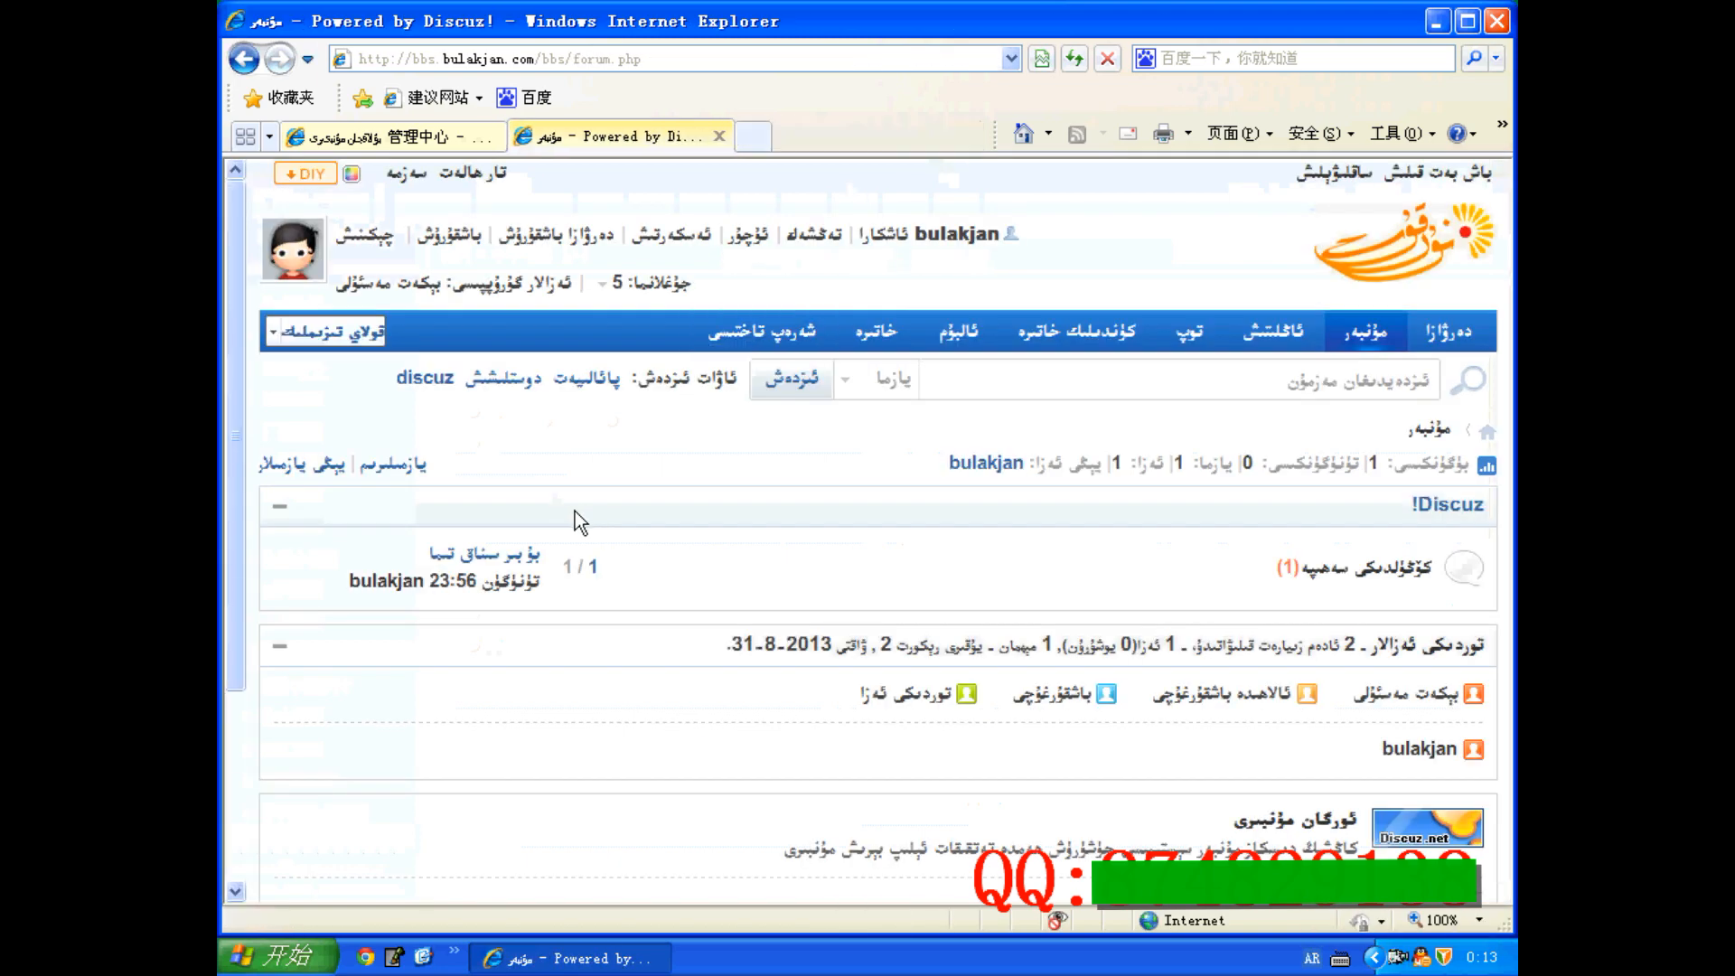
# Return to the forum watermark settings in the admin center and submit them.
pyautogui.click(420, 138)
pyautogui.scroll(3, 748, 472)
pyautogui.scroll(-2, 748, 473)
pyautogui.scroll(2, 744, 465)
pyautogui.scroll(-3, 745, 465)
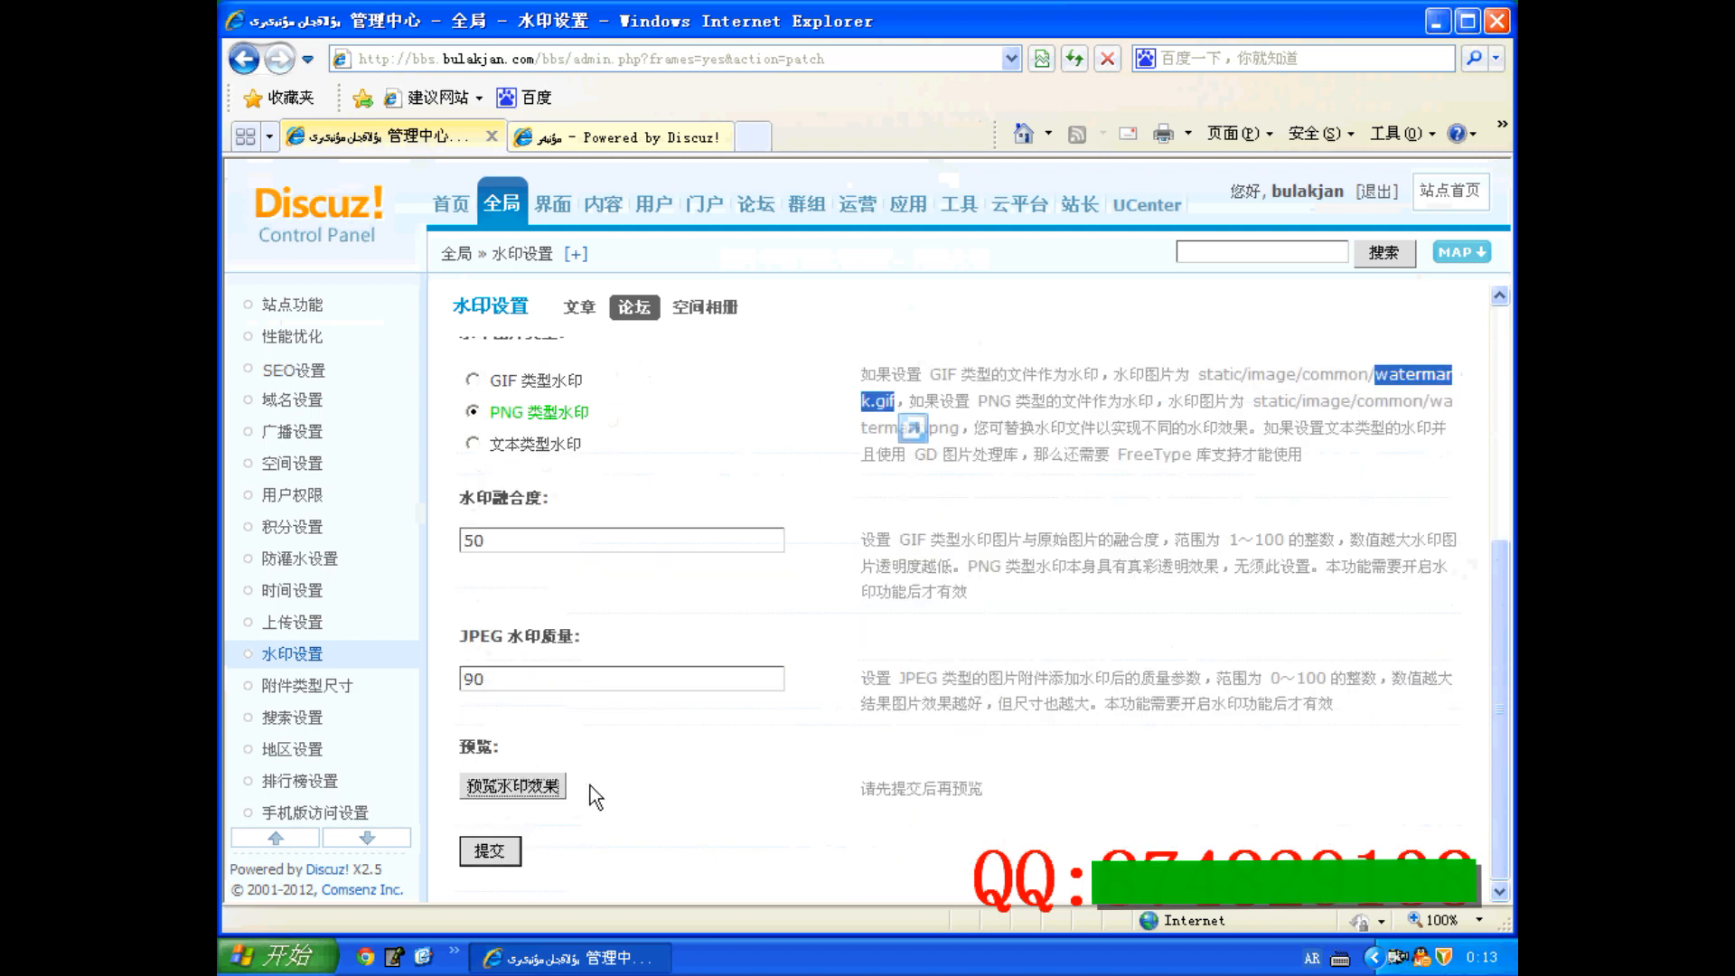
pyautogui.click(493, 851)
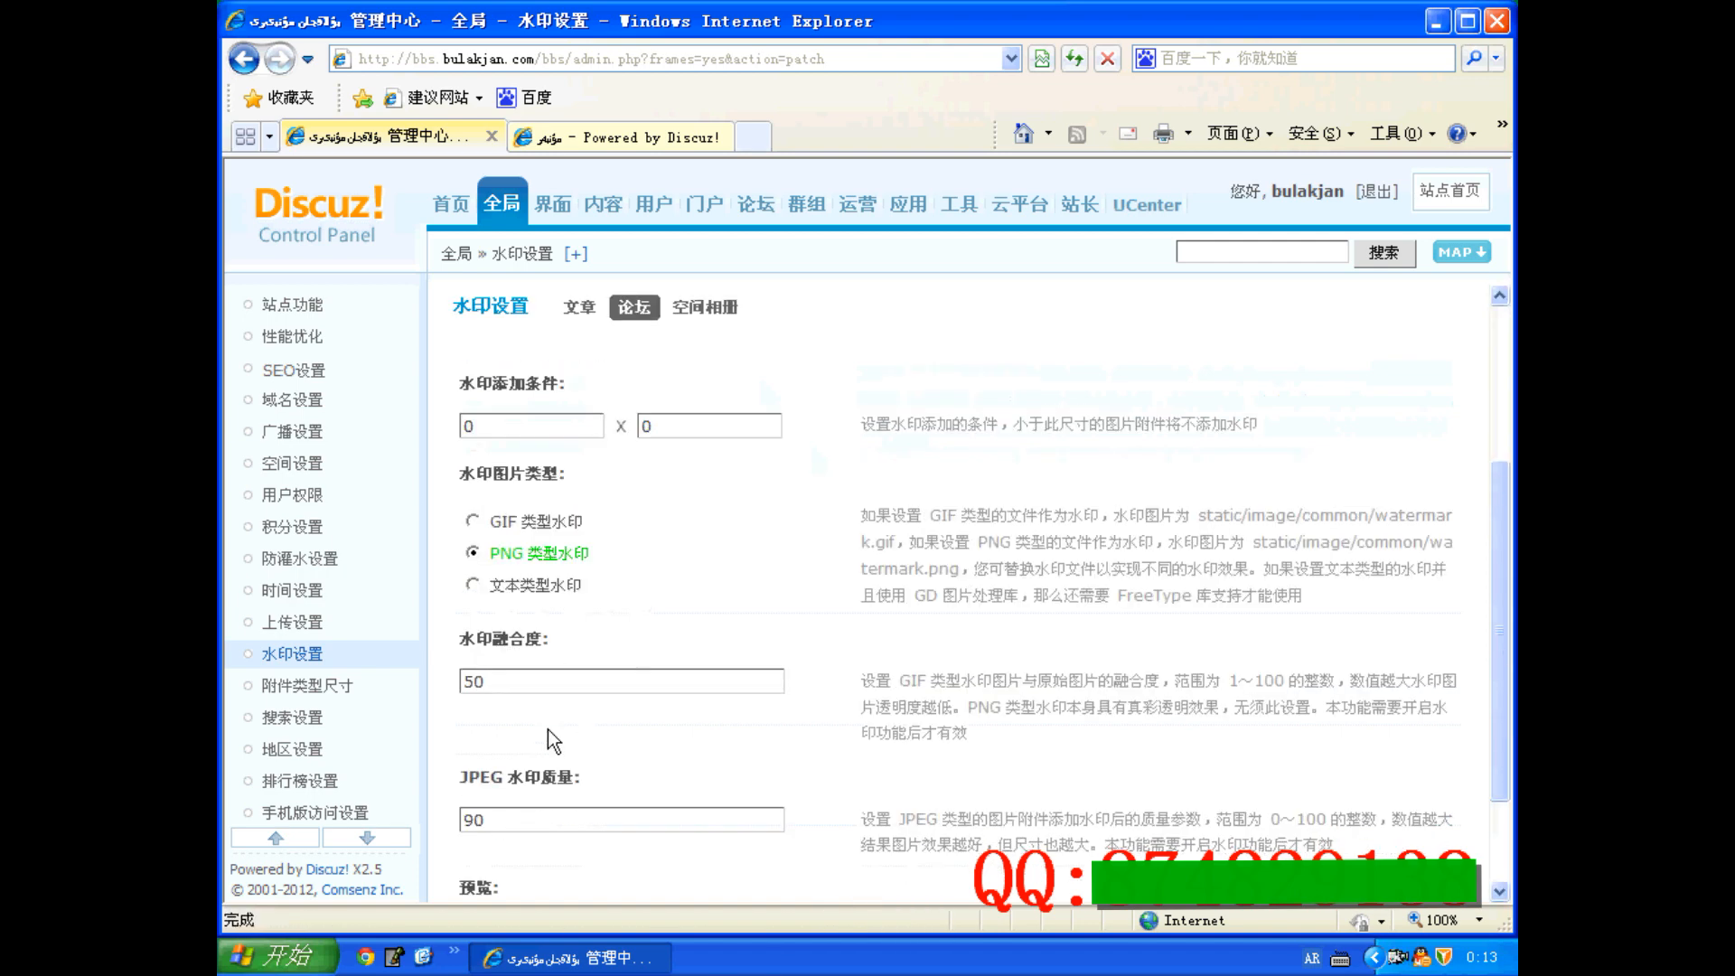
# Preview the submitted forum watermark and examine where it sits on the sample image.
pyautogui.scroll(-3, 554, 723)
pyautogui.click(511, 786)
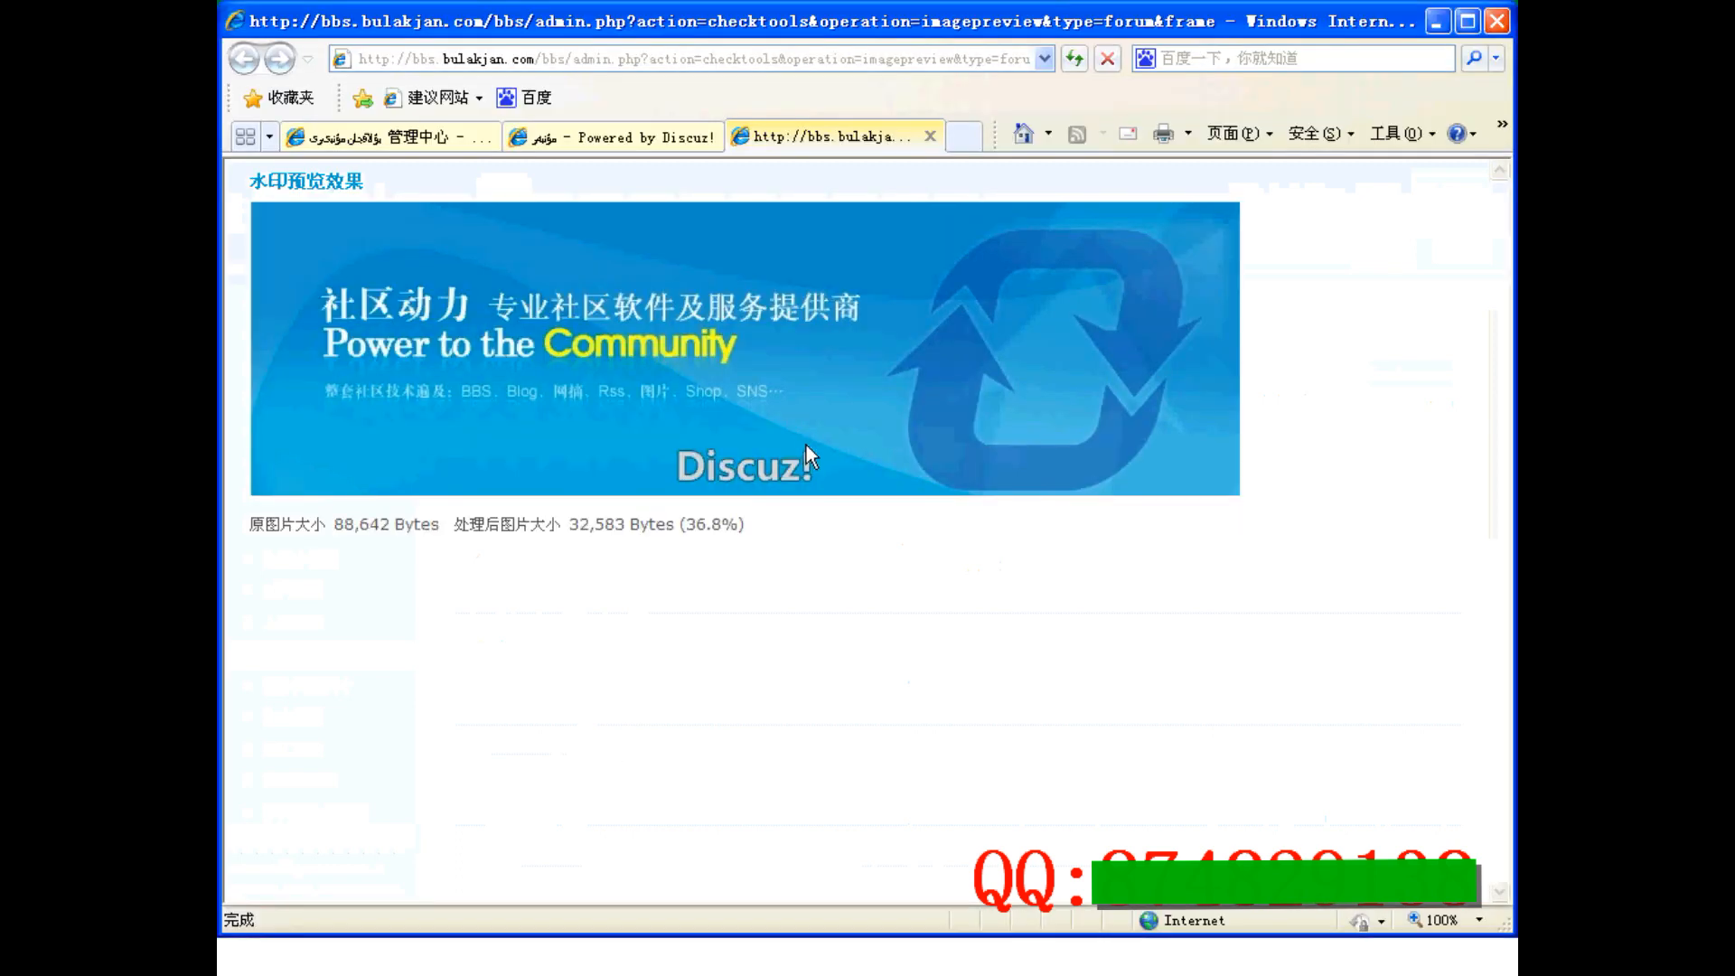
pyautogui.moveTo(806, 445)
pyautogui.mouseDown()
pyautogui.moveTo(658, 452)
pyautogui.moveTo(770, 497)
pyautogui.moveTo(839, 464)
pyautogui.mouseUp()
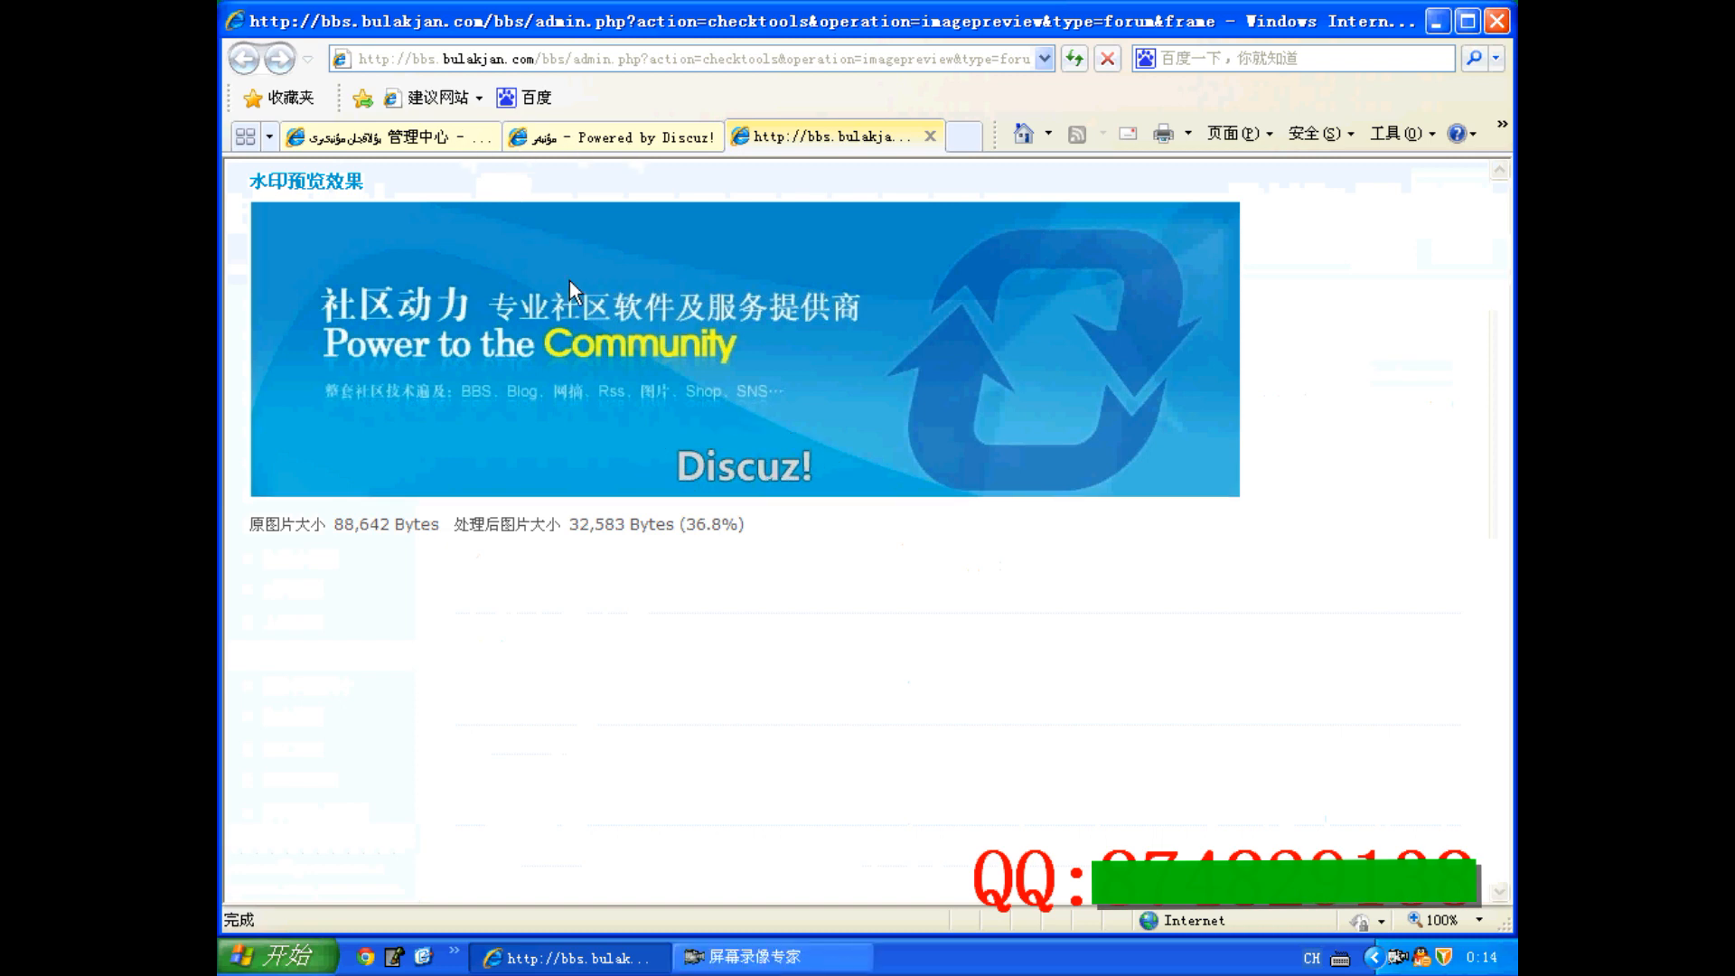
# Return to the forum watermark settings and check the watermark.png path given for the PNG watermark file.
pyautogui.click(397, 136)
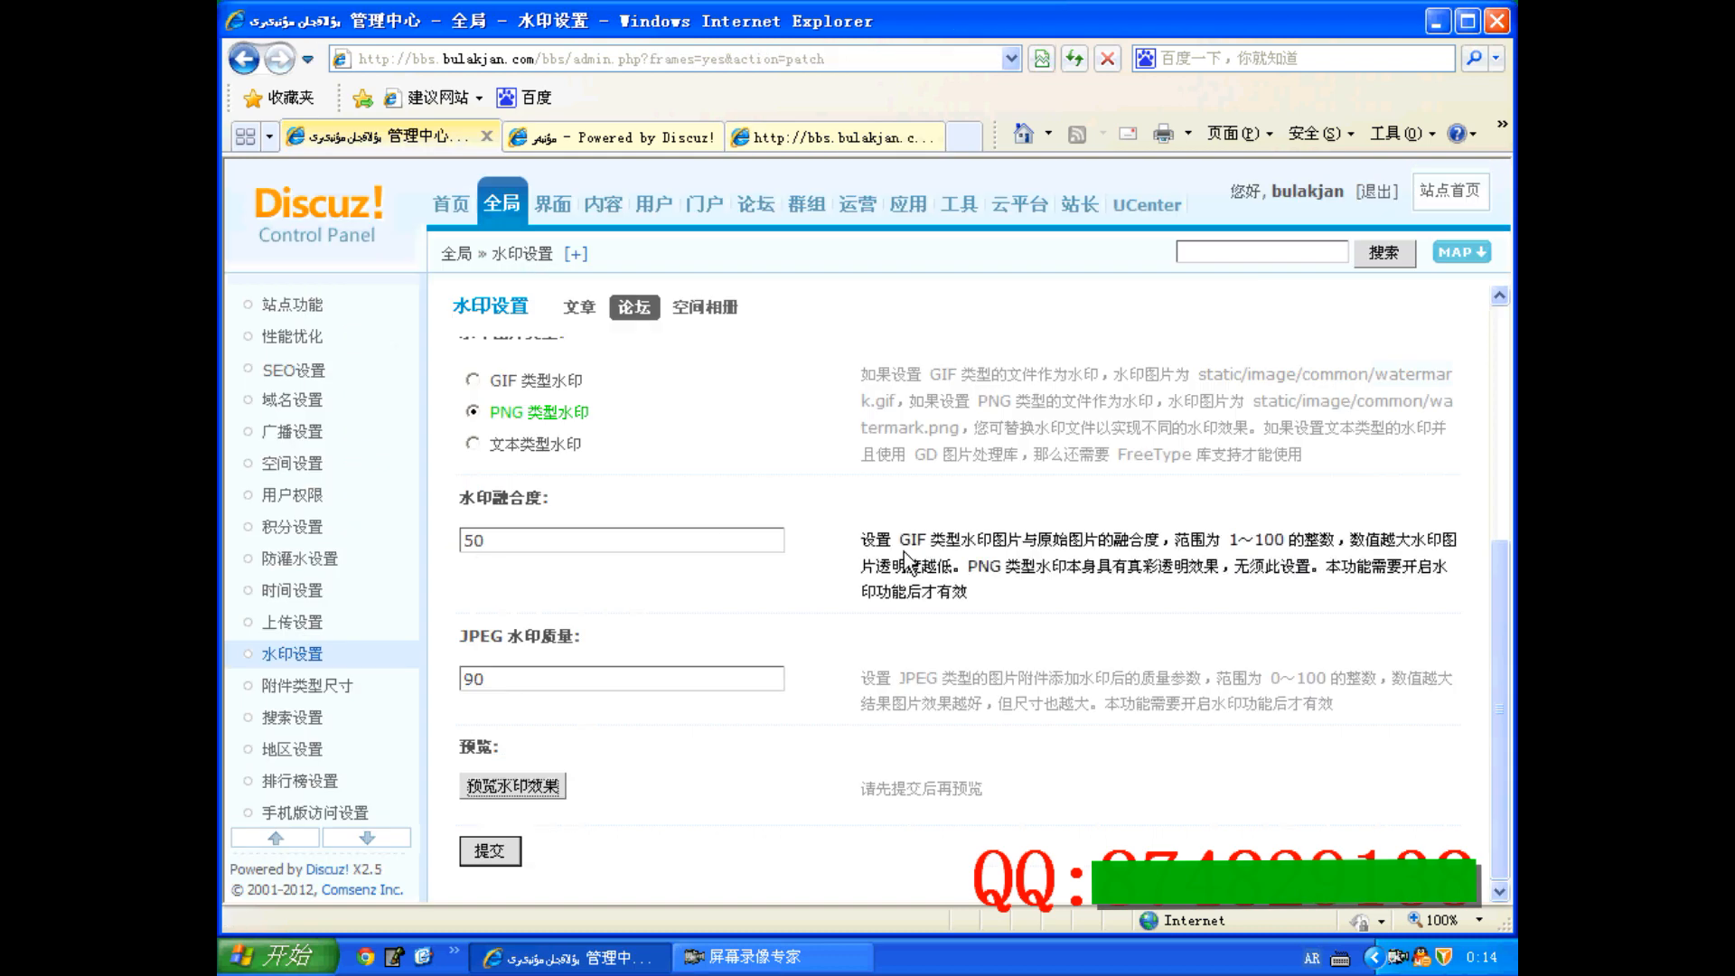
pyautogui.moveTo(1258, 394); pyautogui.dragTo(1457, 408)
pyautogui.click(1457, 409)
pyautogui.moveTo(923, 428); pyautogui.dragTo(1431, 401)
pyautogui.click(955, 429)
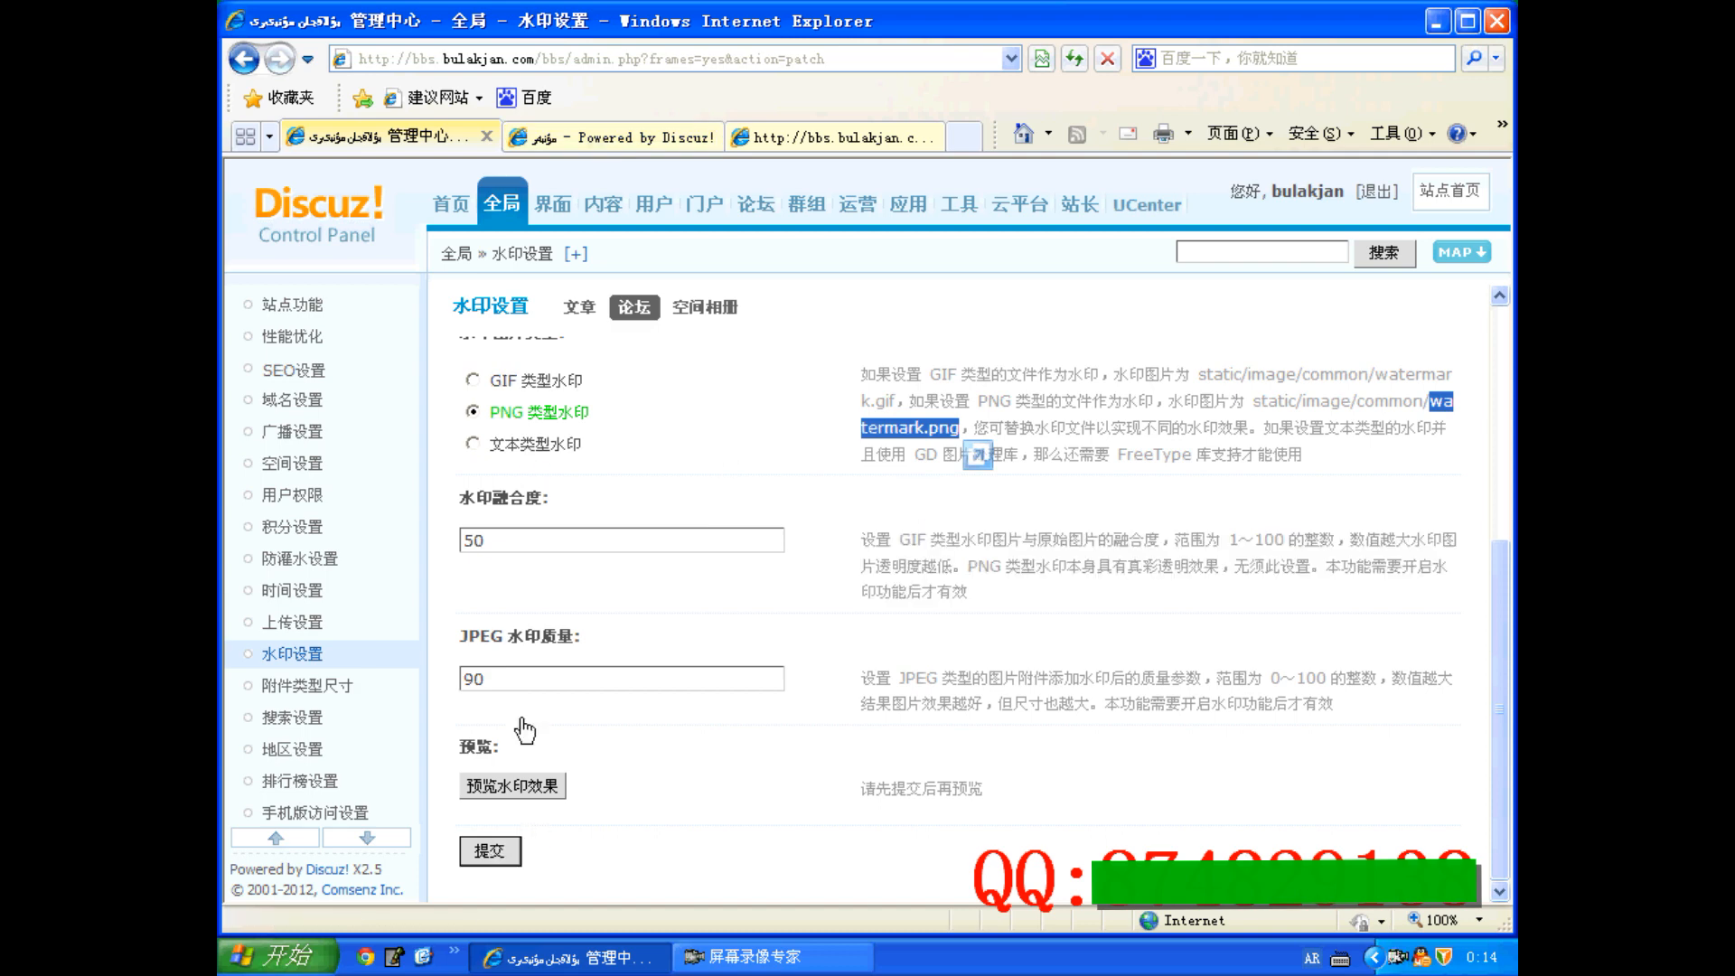
# Check the watermark blending (水印融合度) and JPEG watermark quality fields, and submit the forum watermark settings again.
pyautogui.doubleClick(513, 540)
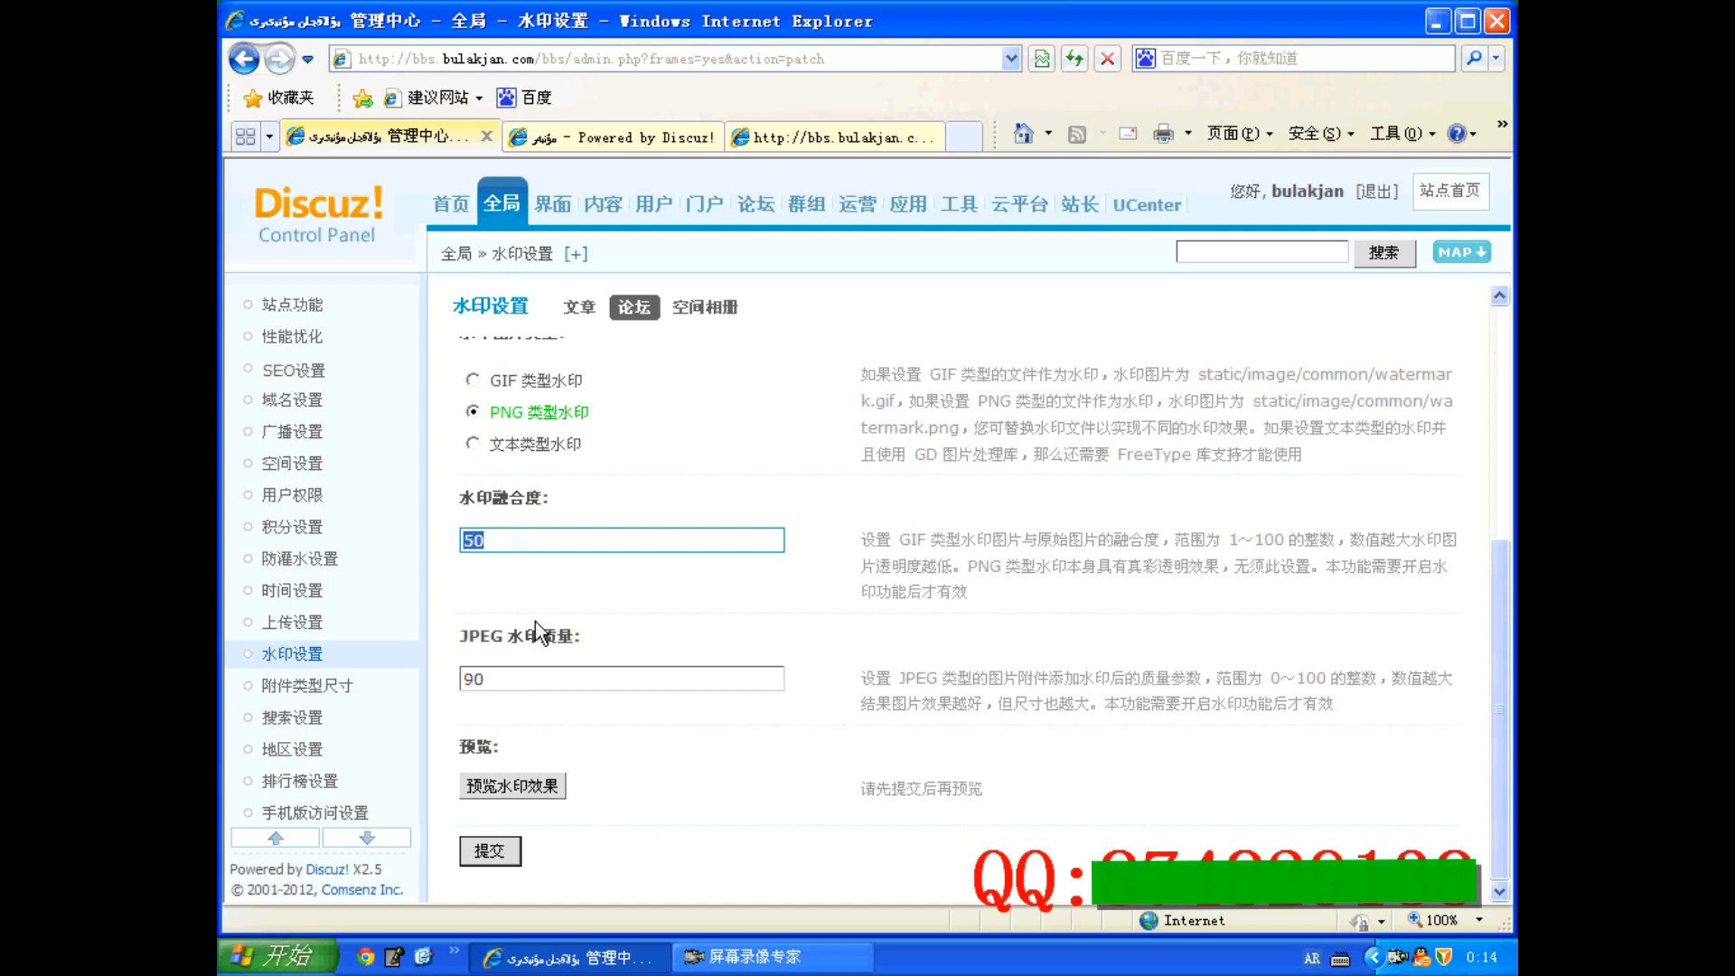
pyautogui.click(529, 535)
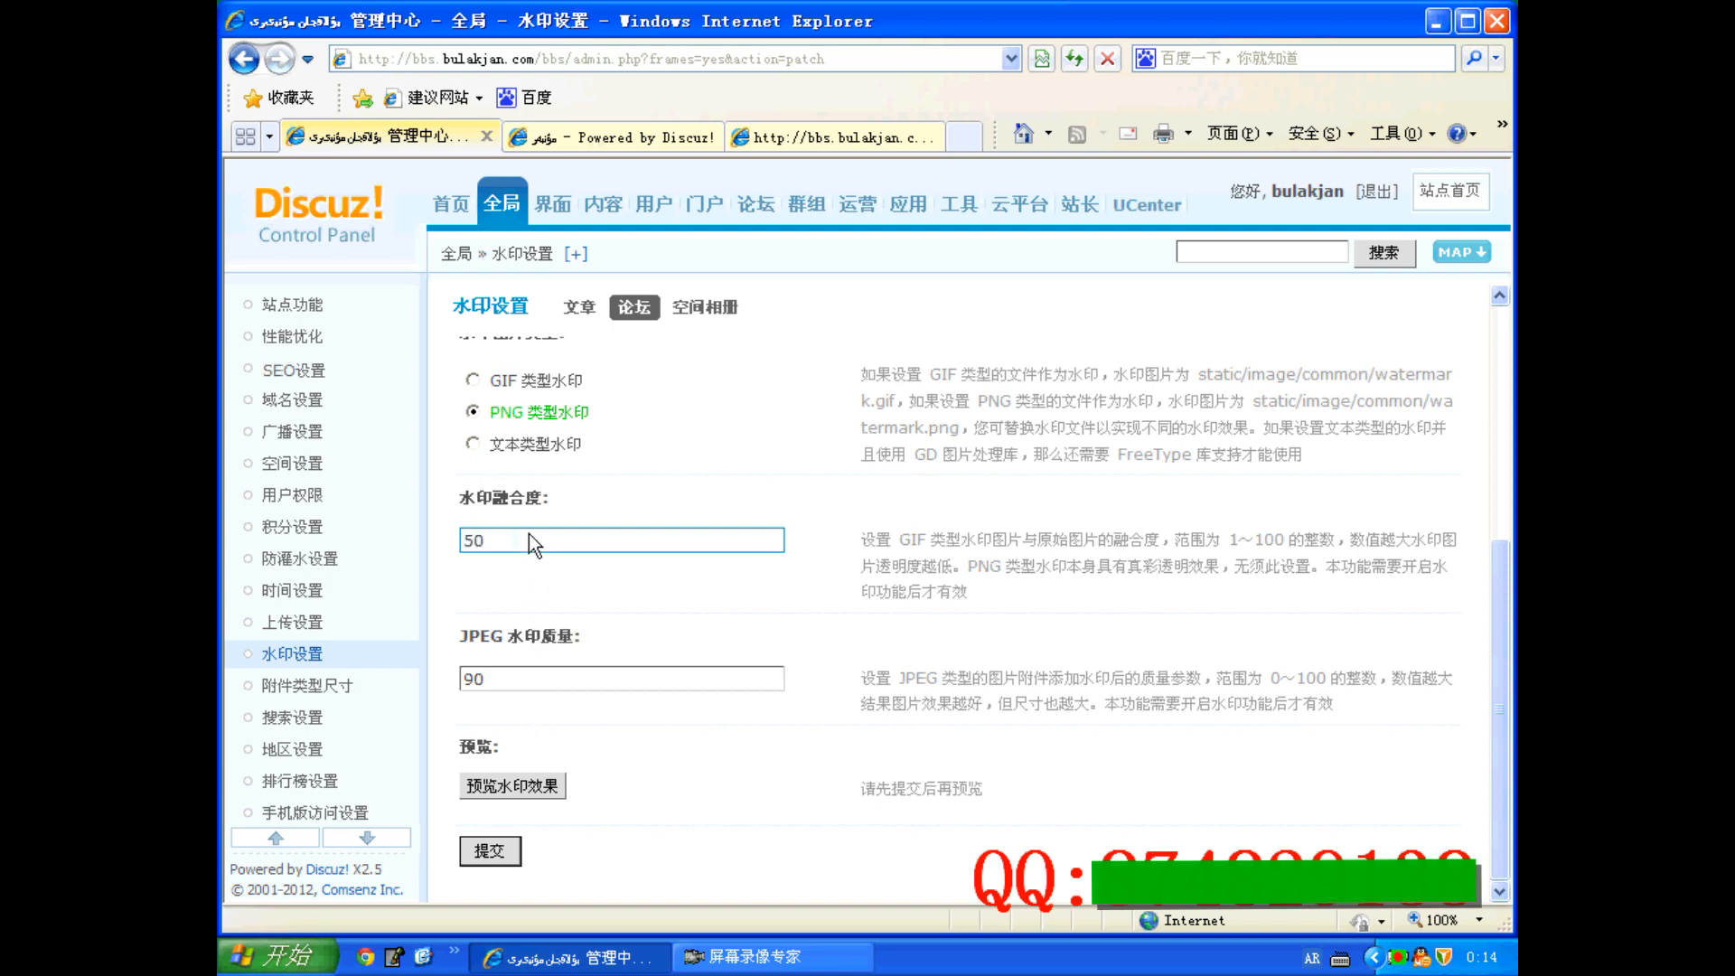
pyautogui.doubleClick(526, 677)
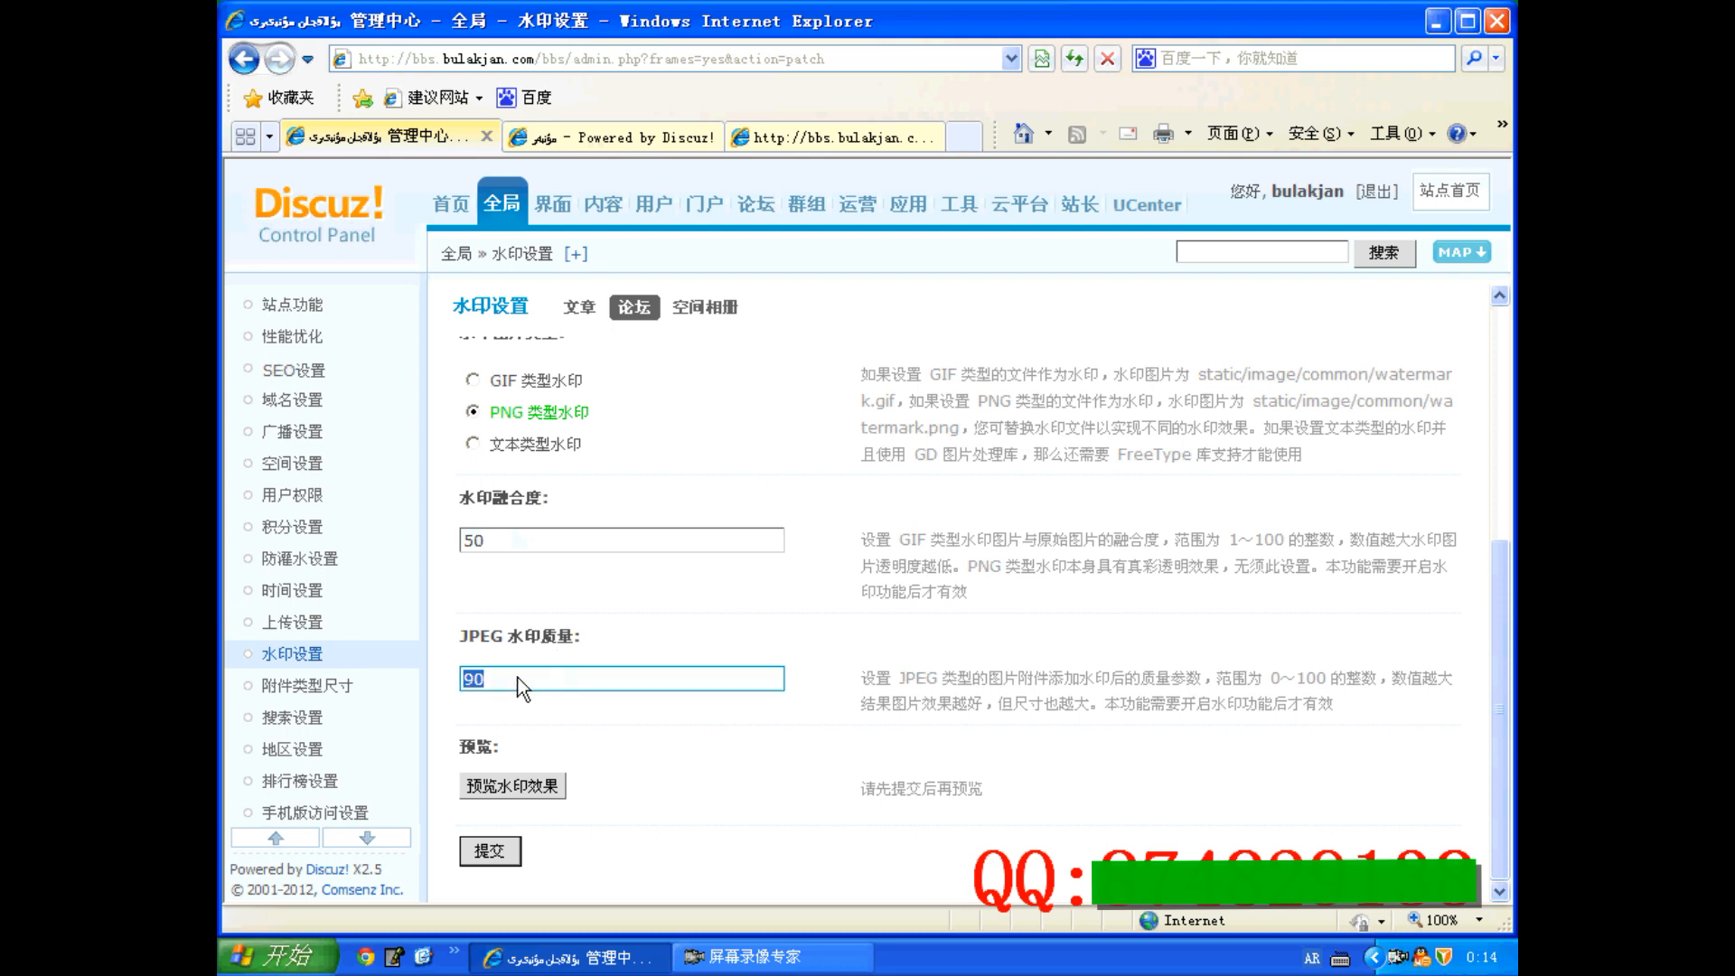
pyautogui.click(491, 851)
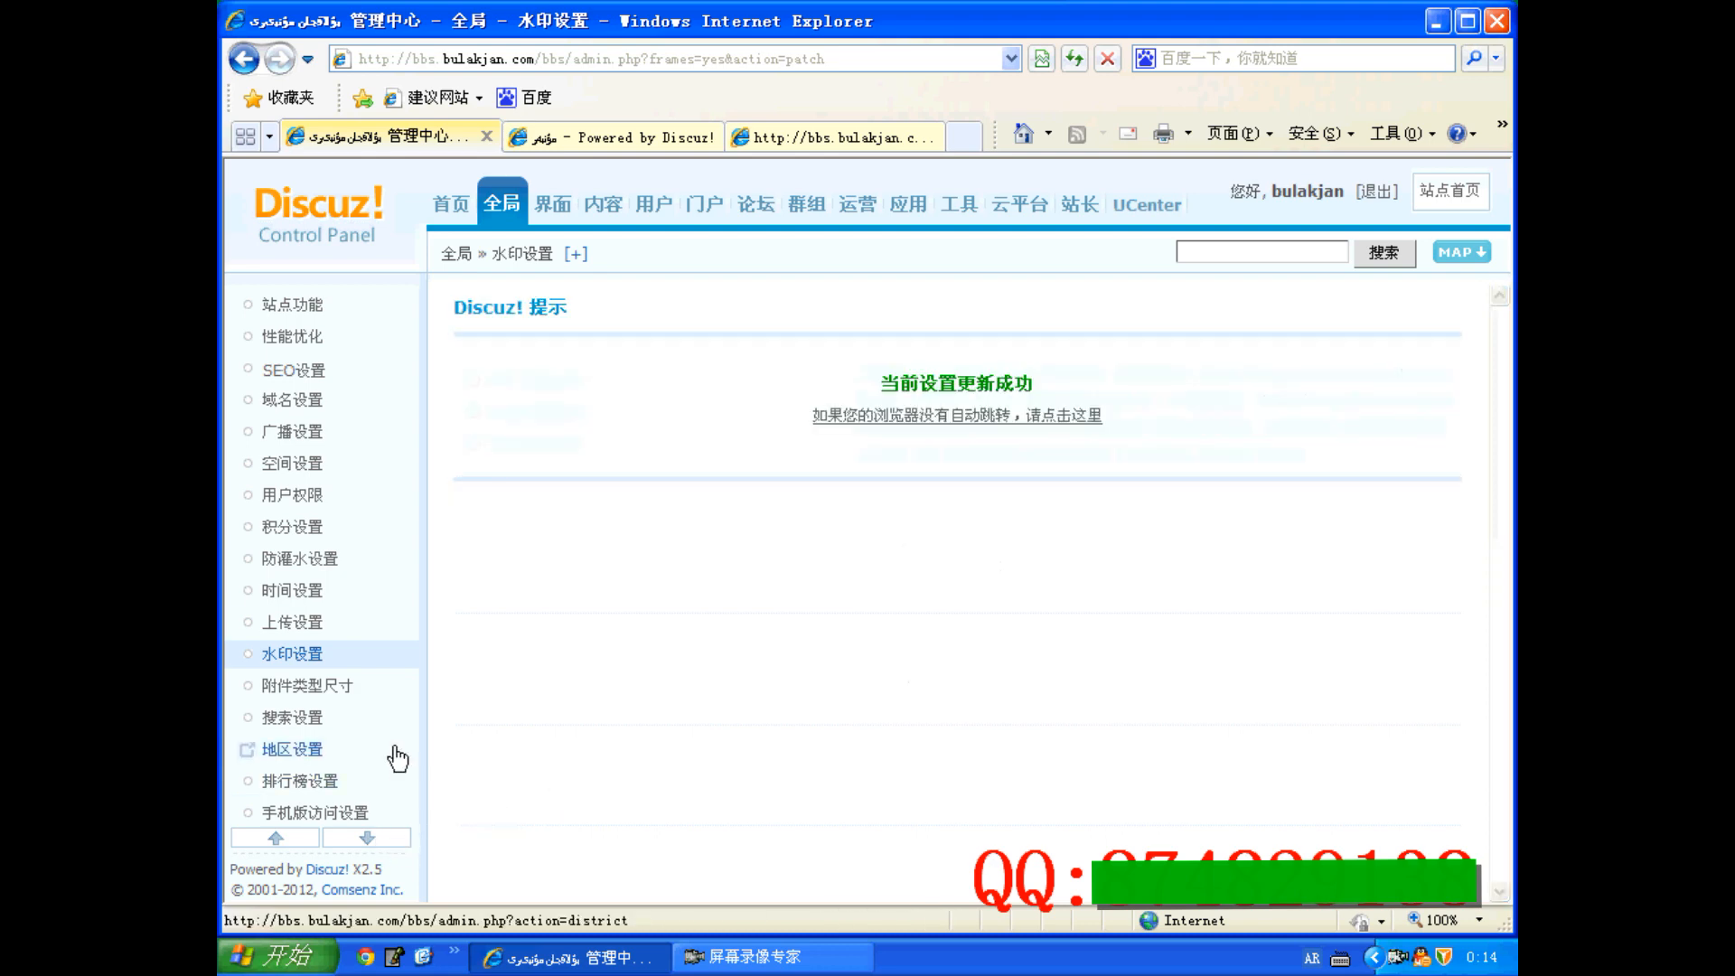
# Open the attachment type size settings (附件类型尺寸).
pyautogui.click(312, 686)
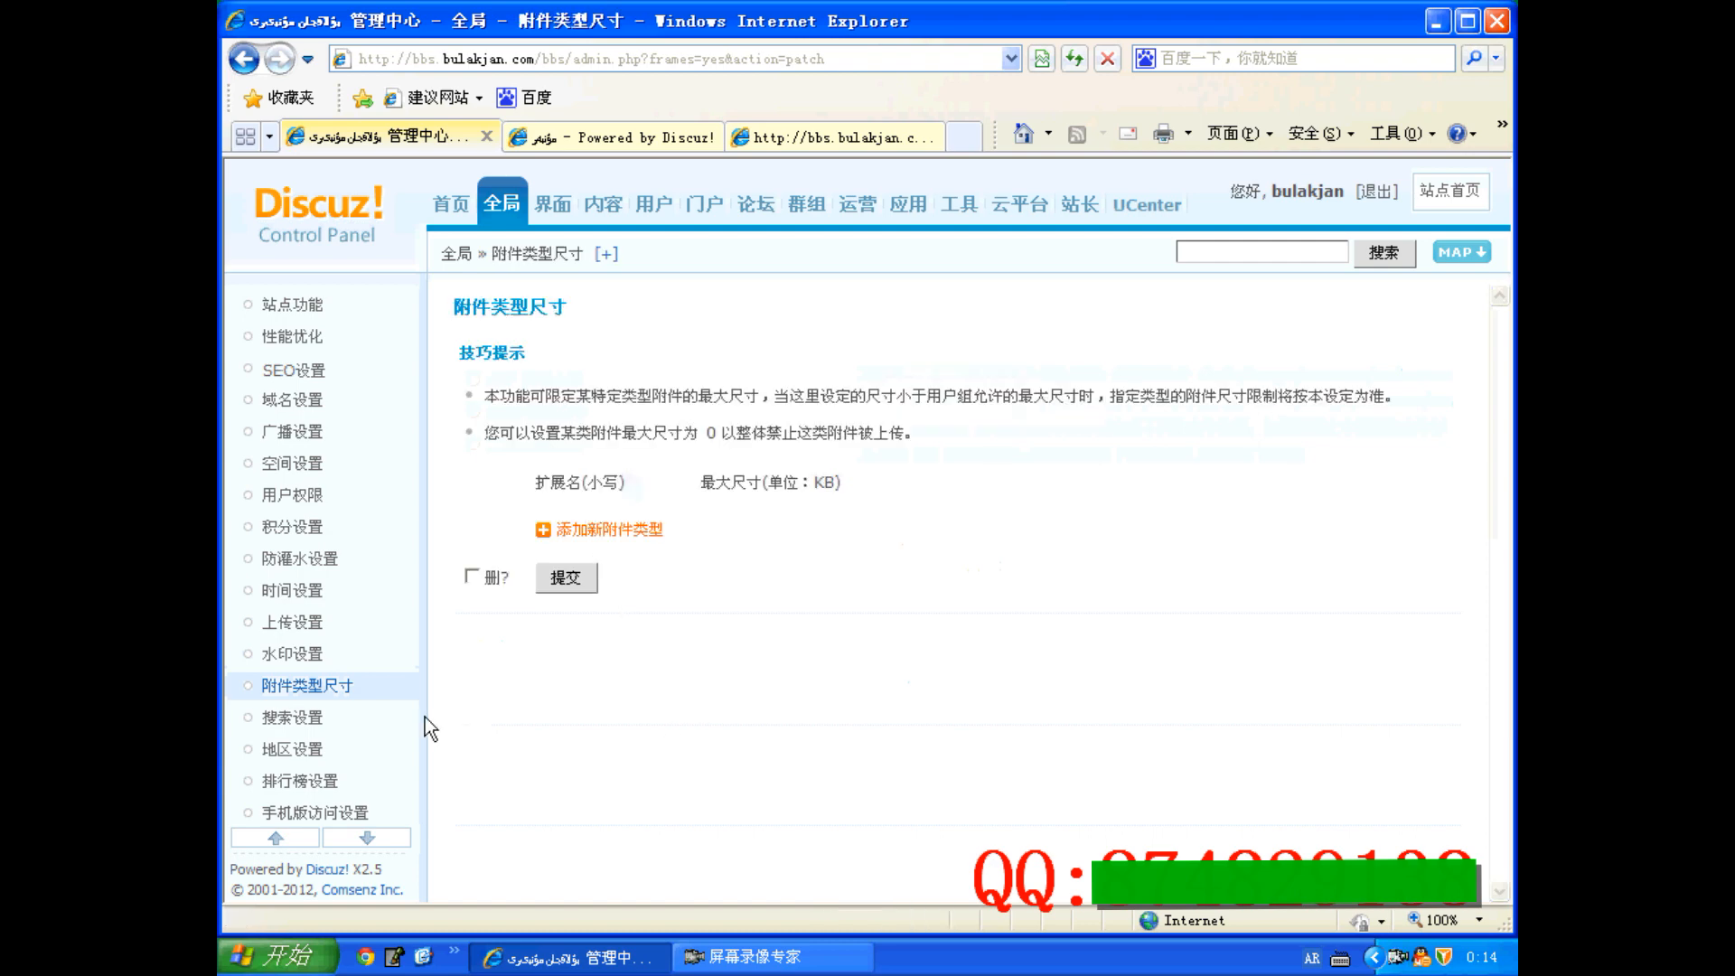
# Open the search settings (搜索设置) and look through the search items, hot keywords and Sphinx full-text options.
pyautogui.click(288, 723)
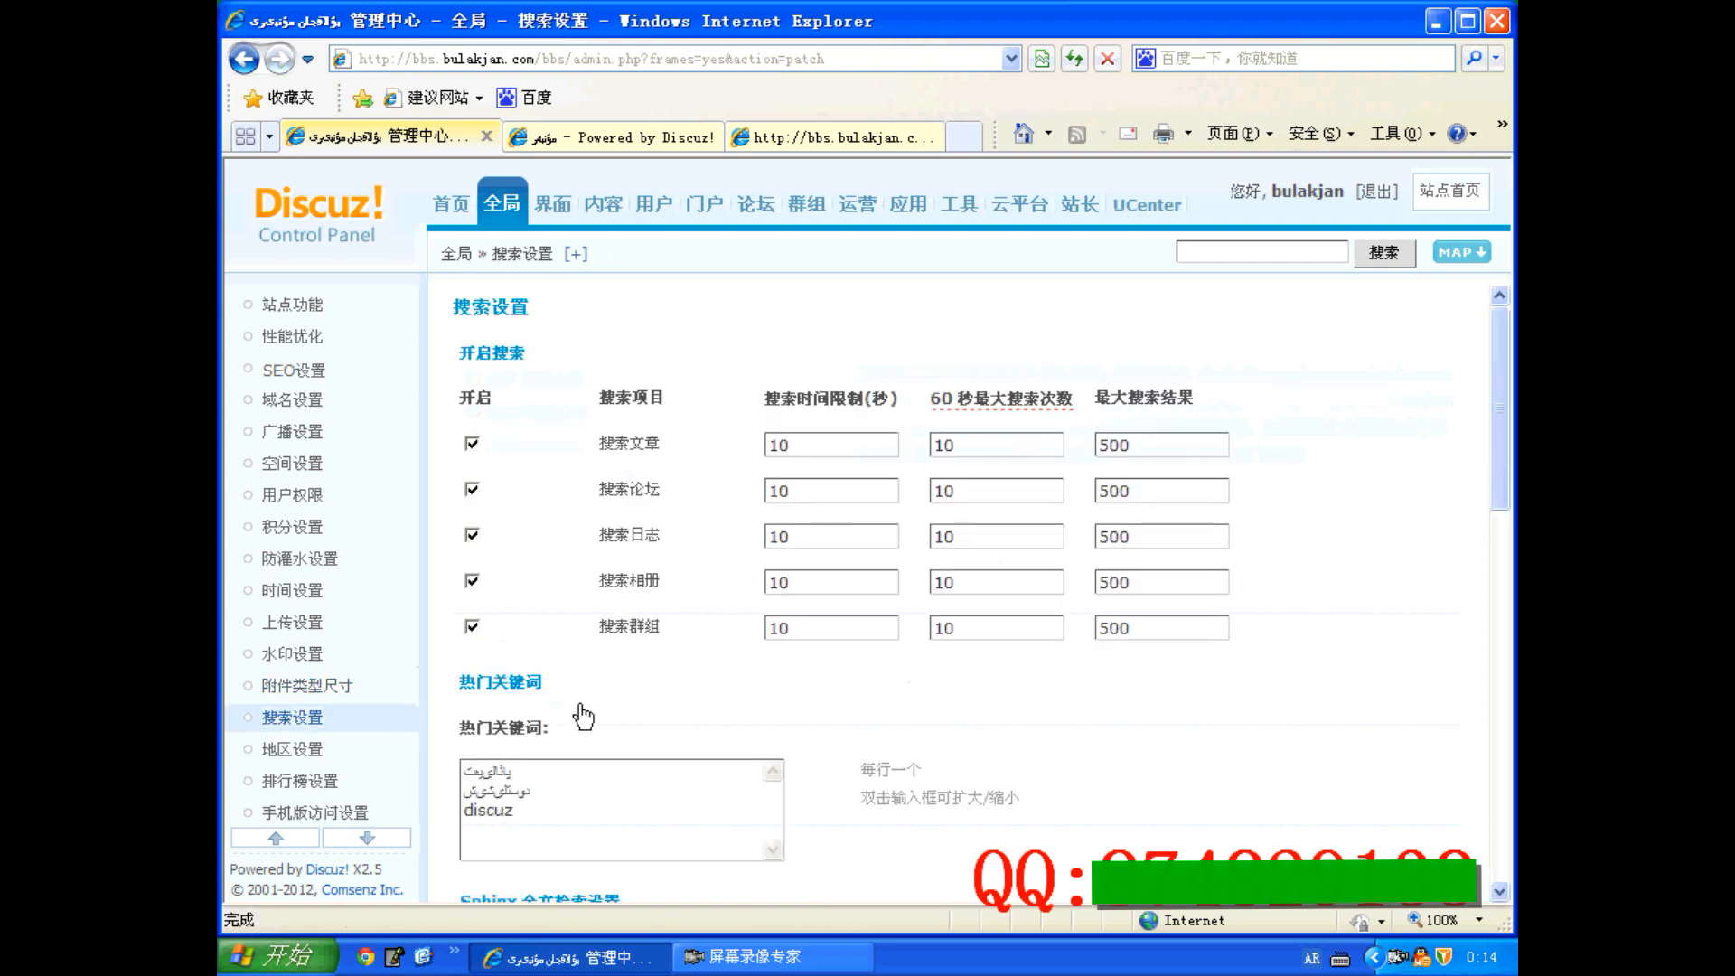
pyautogui.scroll(-4, 583, 716)
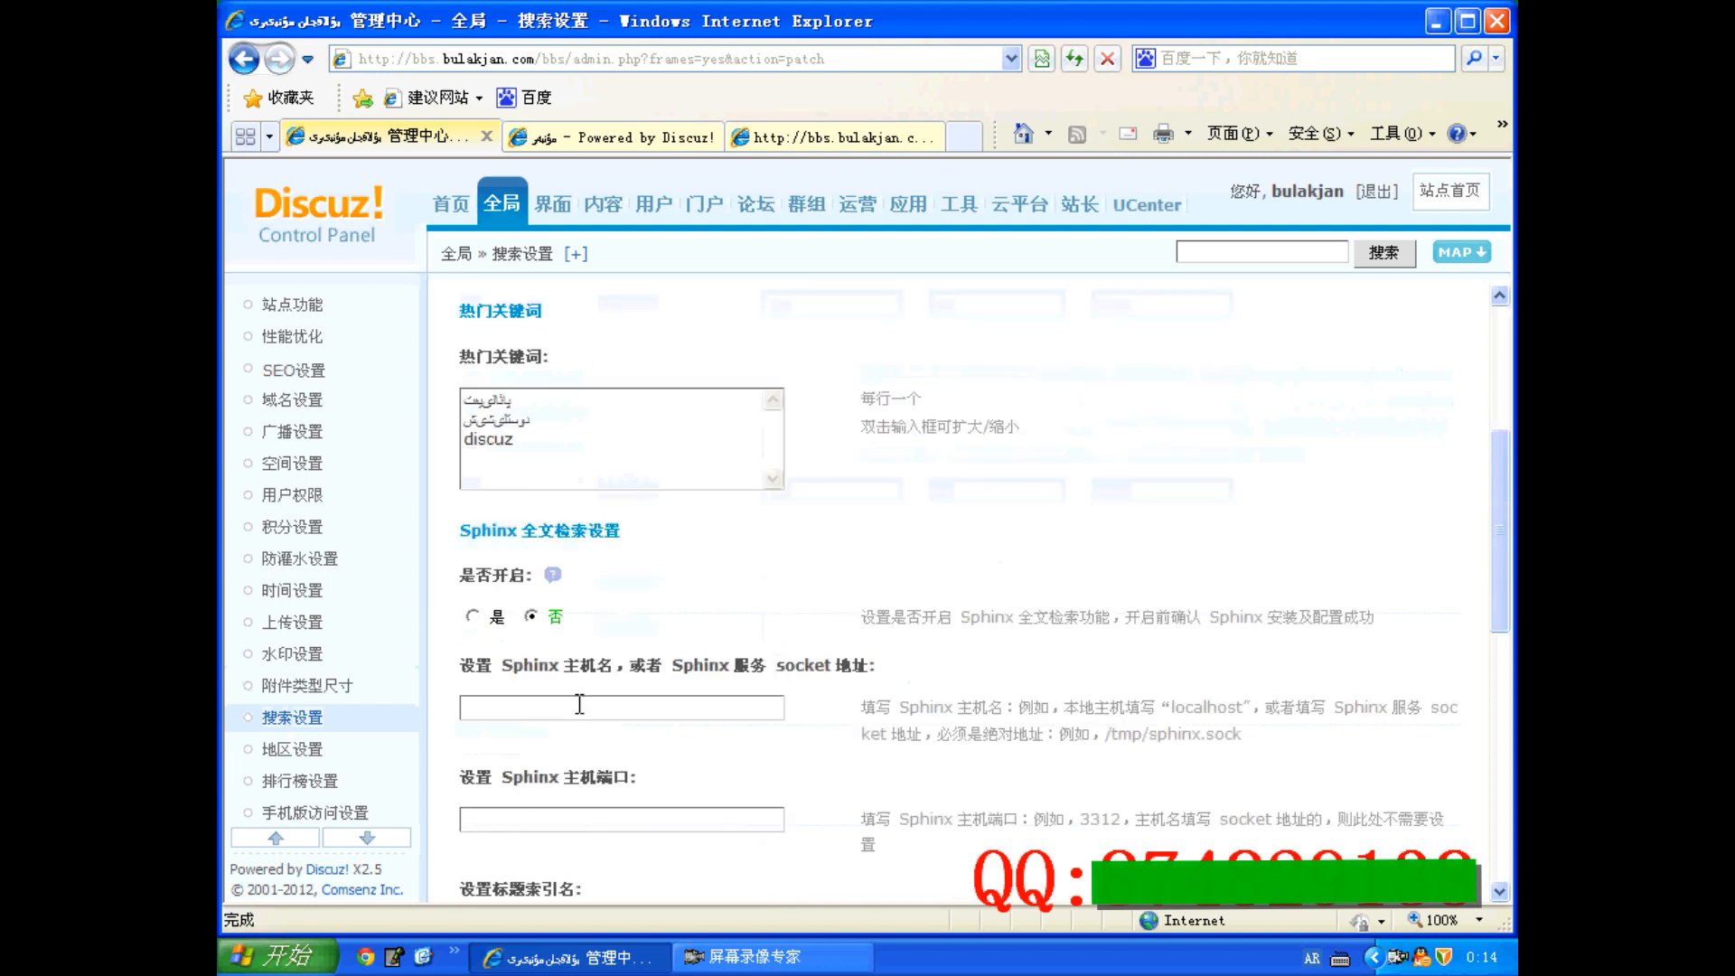
pyautogui.scroll(-6, 580, 704)
pyautogui.scroll(10, 580, 705)
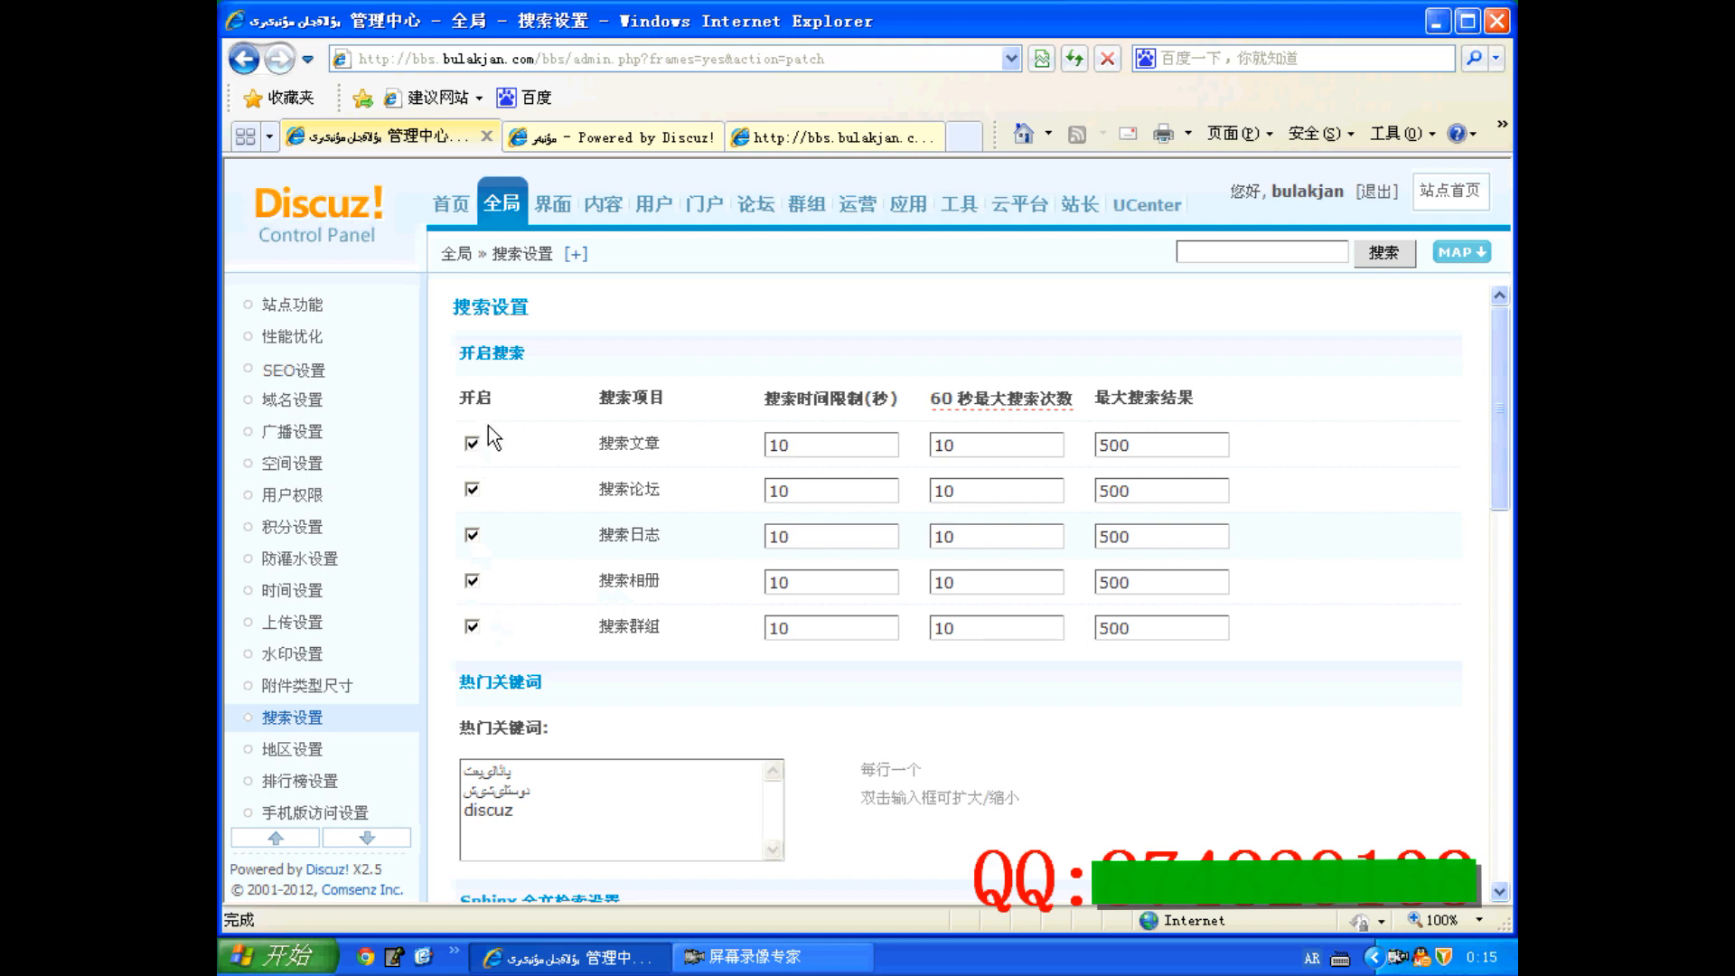
# Turn off article search (搜索文章), blog search (搜索日志), album search (搜索相册) and group search (搜索群组).
pyautogui.click(472, 448)
pyautogui.click(472, 537)
pyautogui.click(472, 582)
pyautogui.click(472, 626)
# Check the search types offered by the forum page's search bar, and return to the search settings.
pyautogui.click(644, 138)
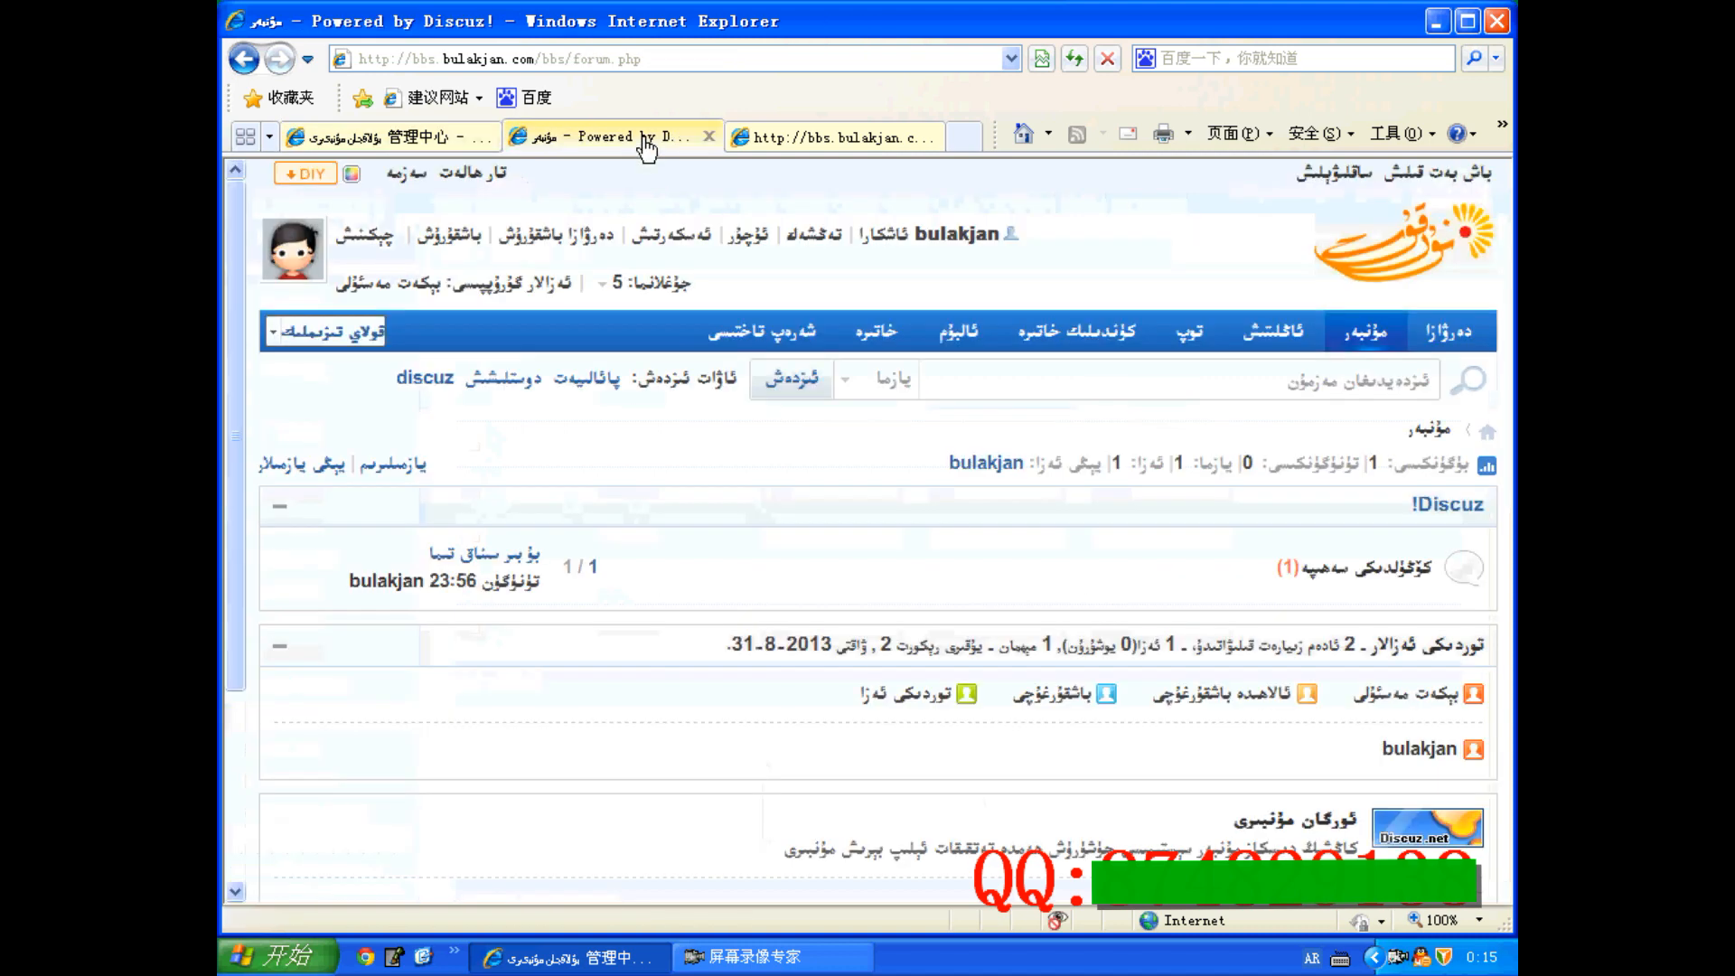
pyautogui.click(847, 380)
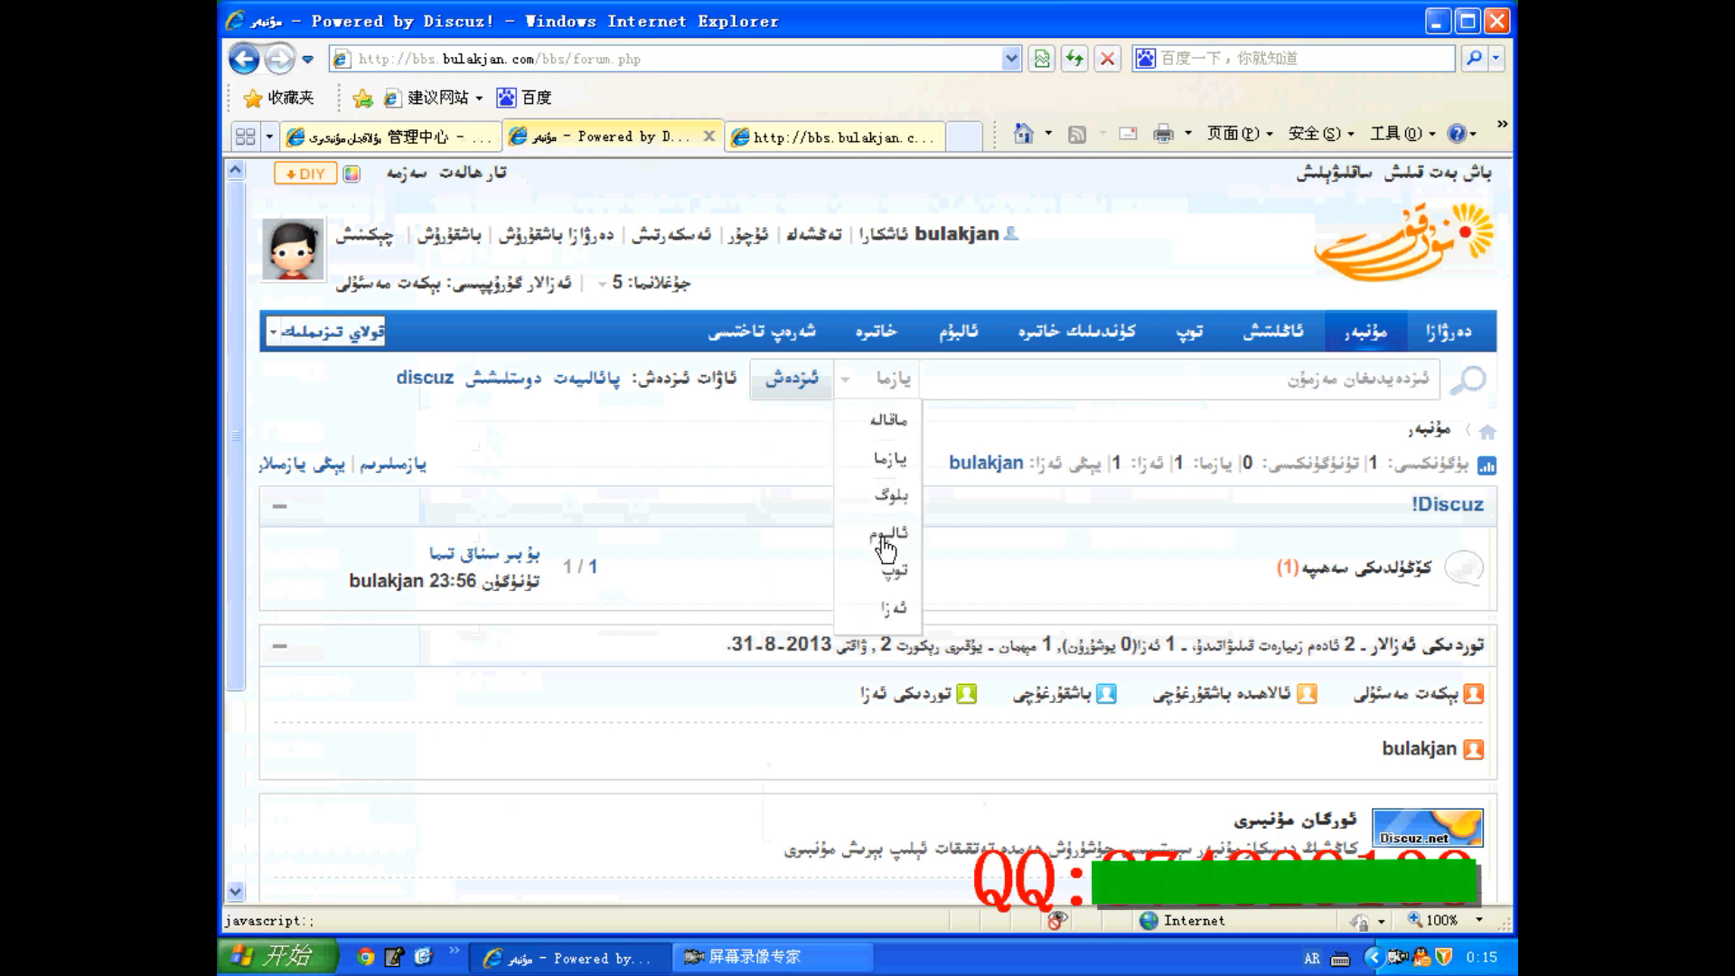
pyautogui.click(890, 461)
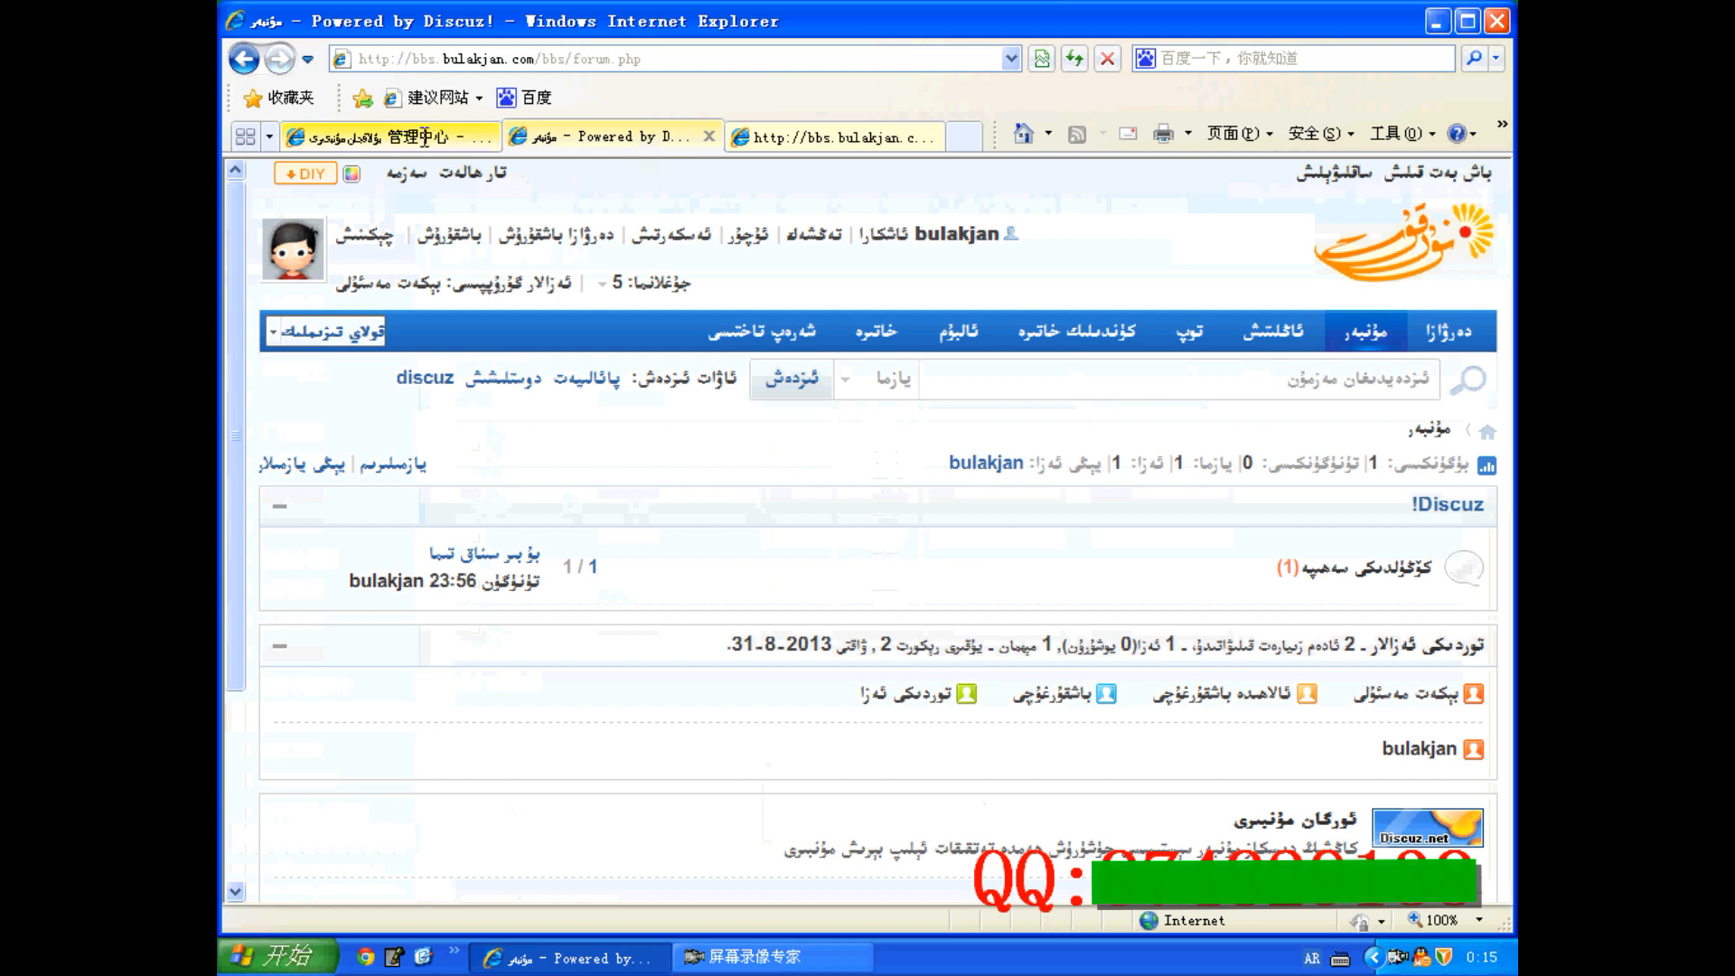
pyautogui.click(388, 136)
# Check the hot keywords on the forum page, and replace the 热门关键词 list with دەرسلىك, قىستۇرما, كىنو, ئويۇن and بۇلاقجان, one per line.
pyautogui.scroll(-3, 578, 657)
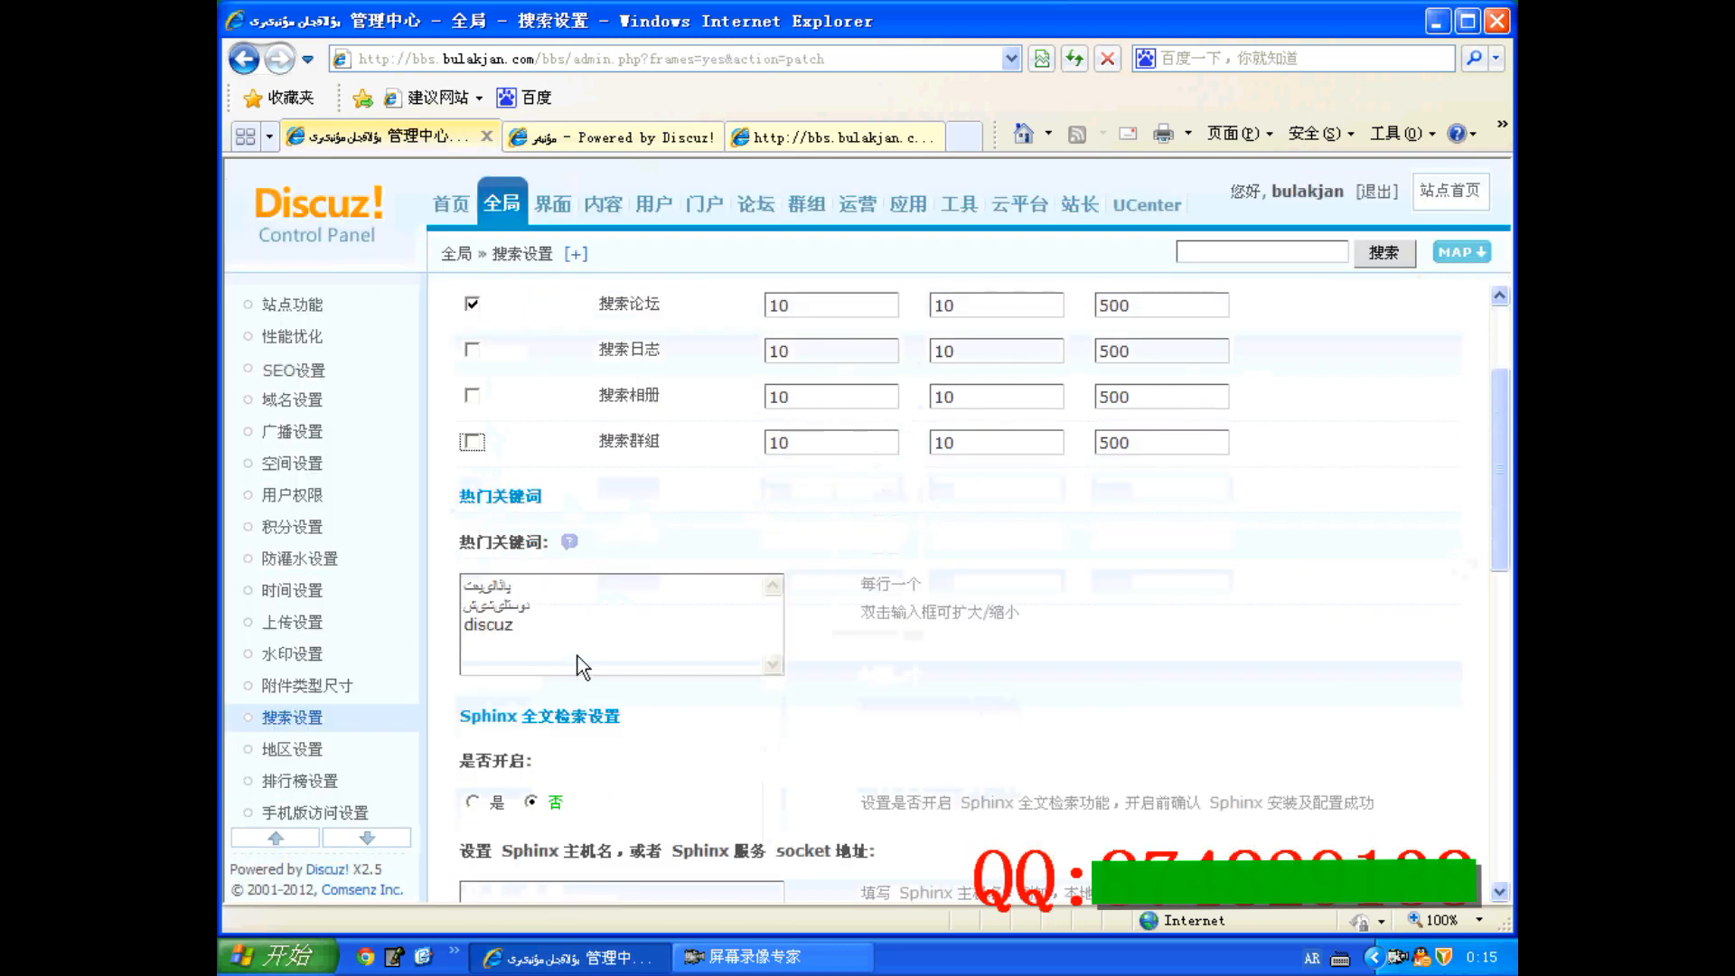
pyautogui.moveTo(539, 639); pyautogui.dragTo(427, 573)
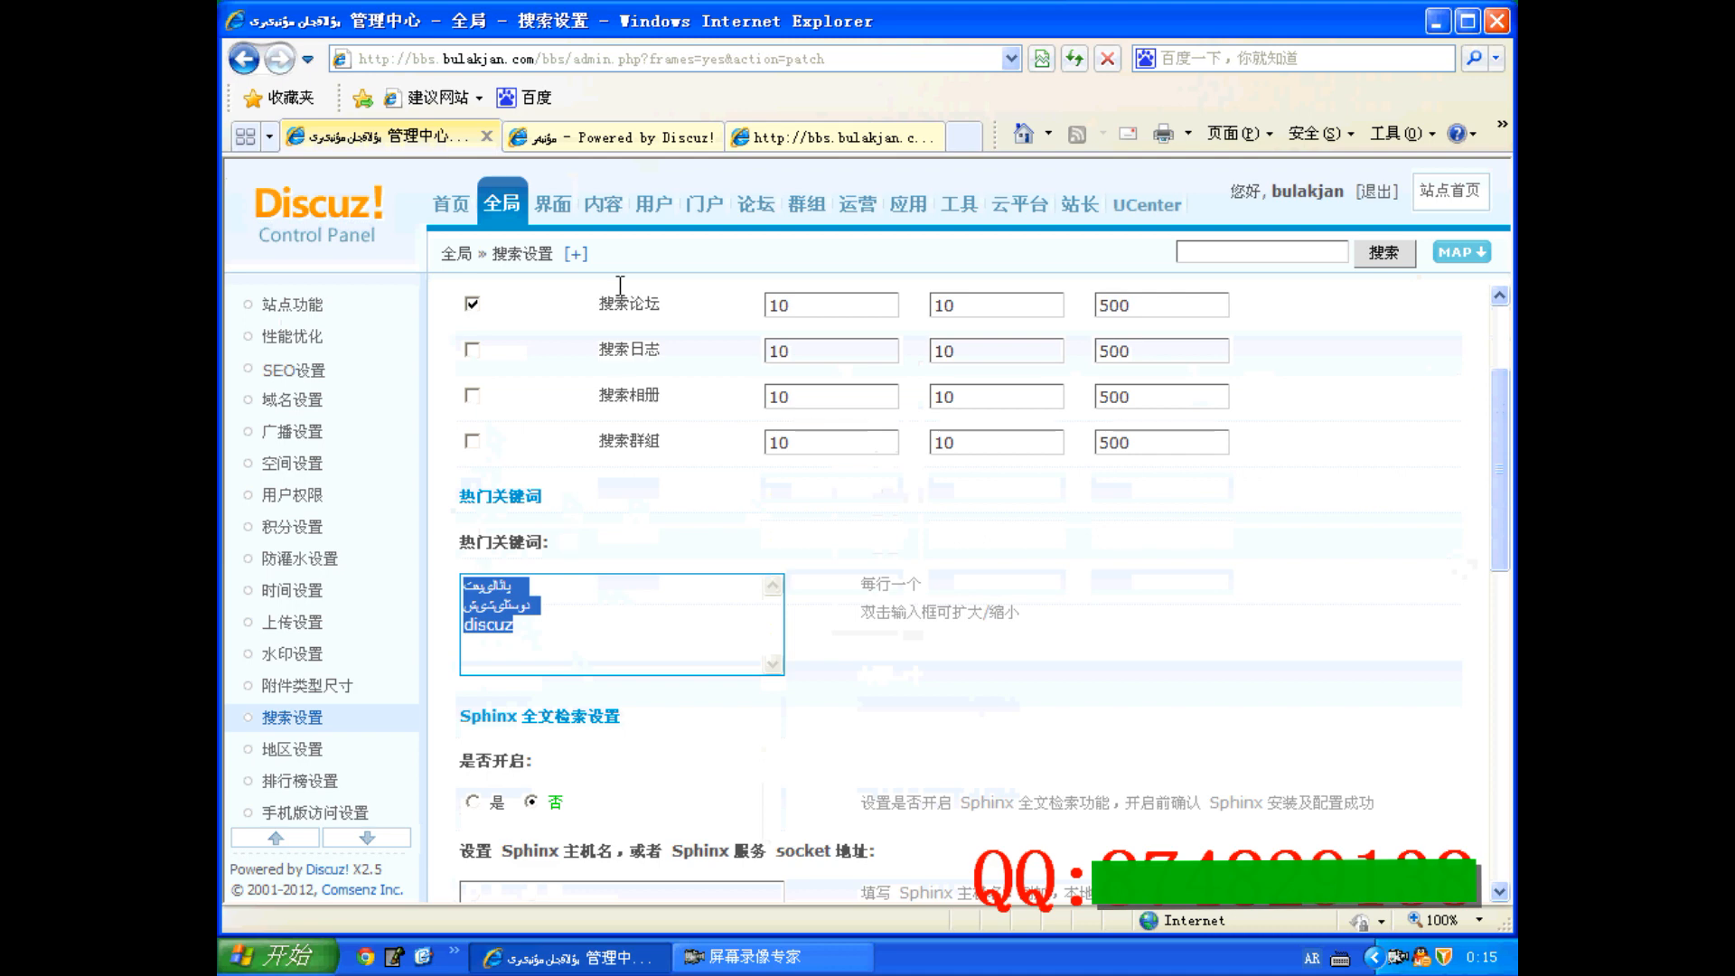
pyautogui.click(631, 134)
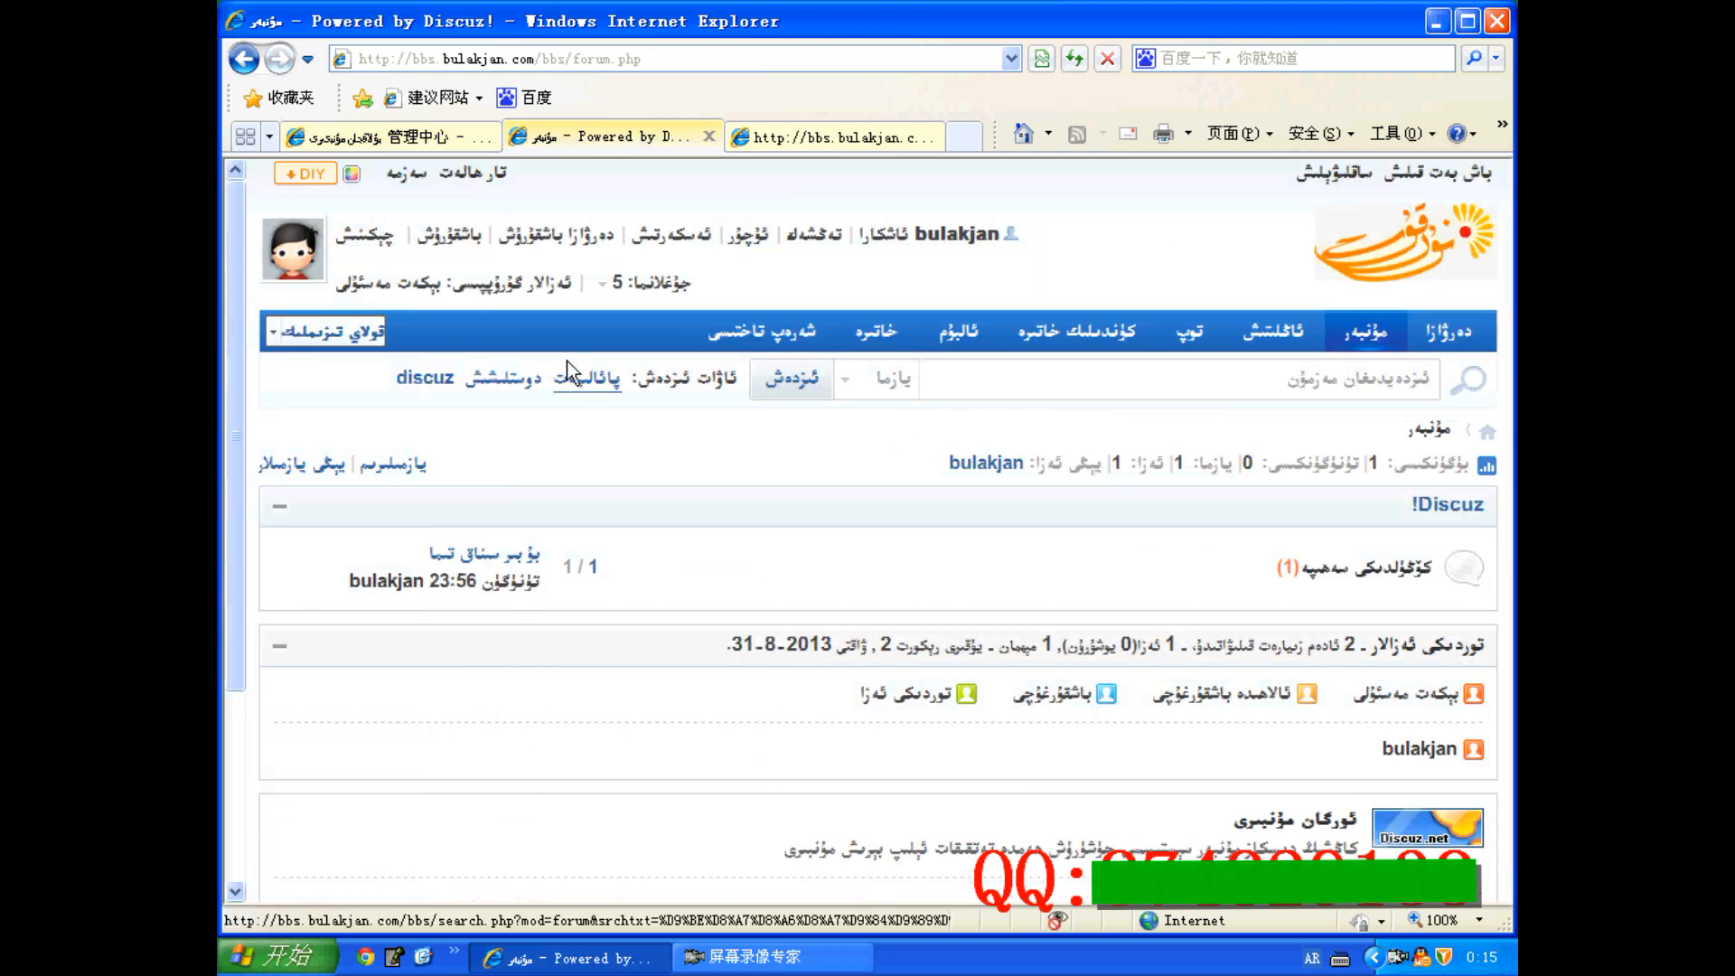
pyautogui.click(445, 140)
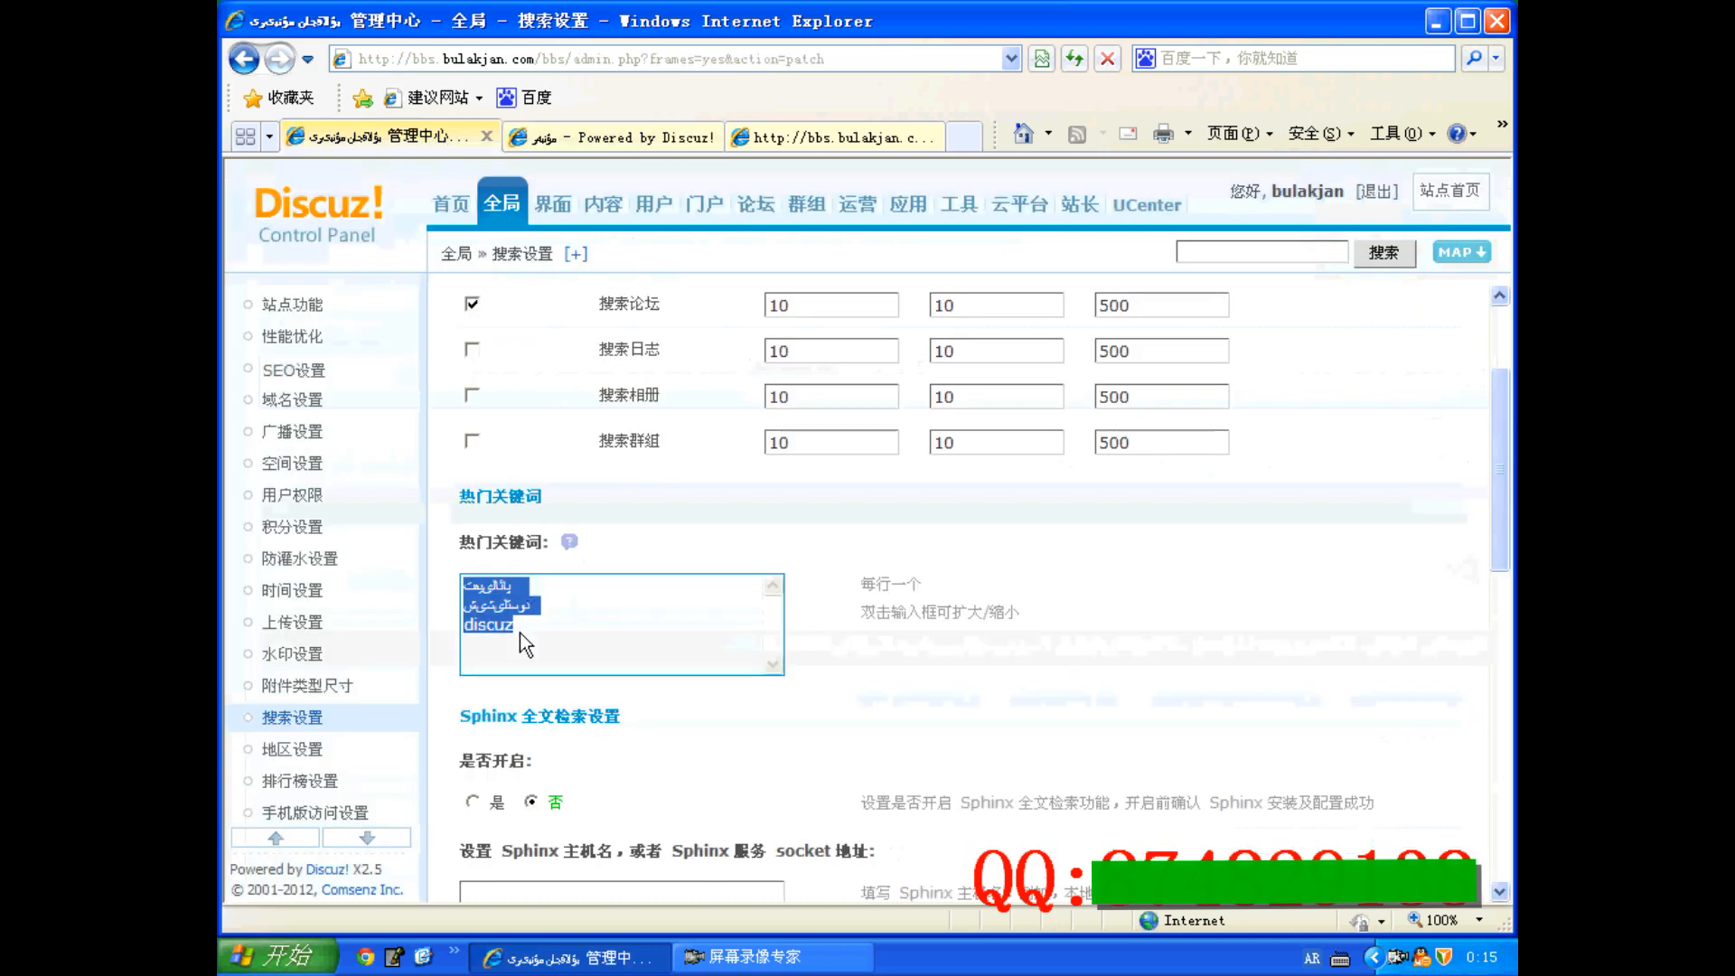
pyautogui.press('BackSpace')
pyautogui.write('دەرسلىك')
pyautogui.press('Return')
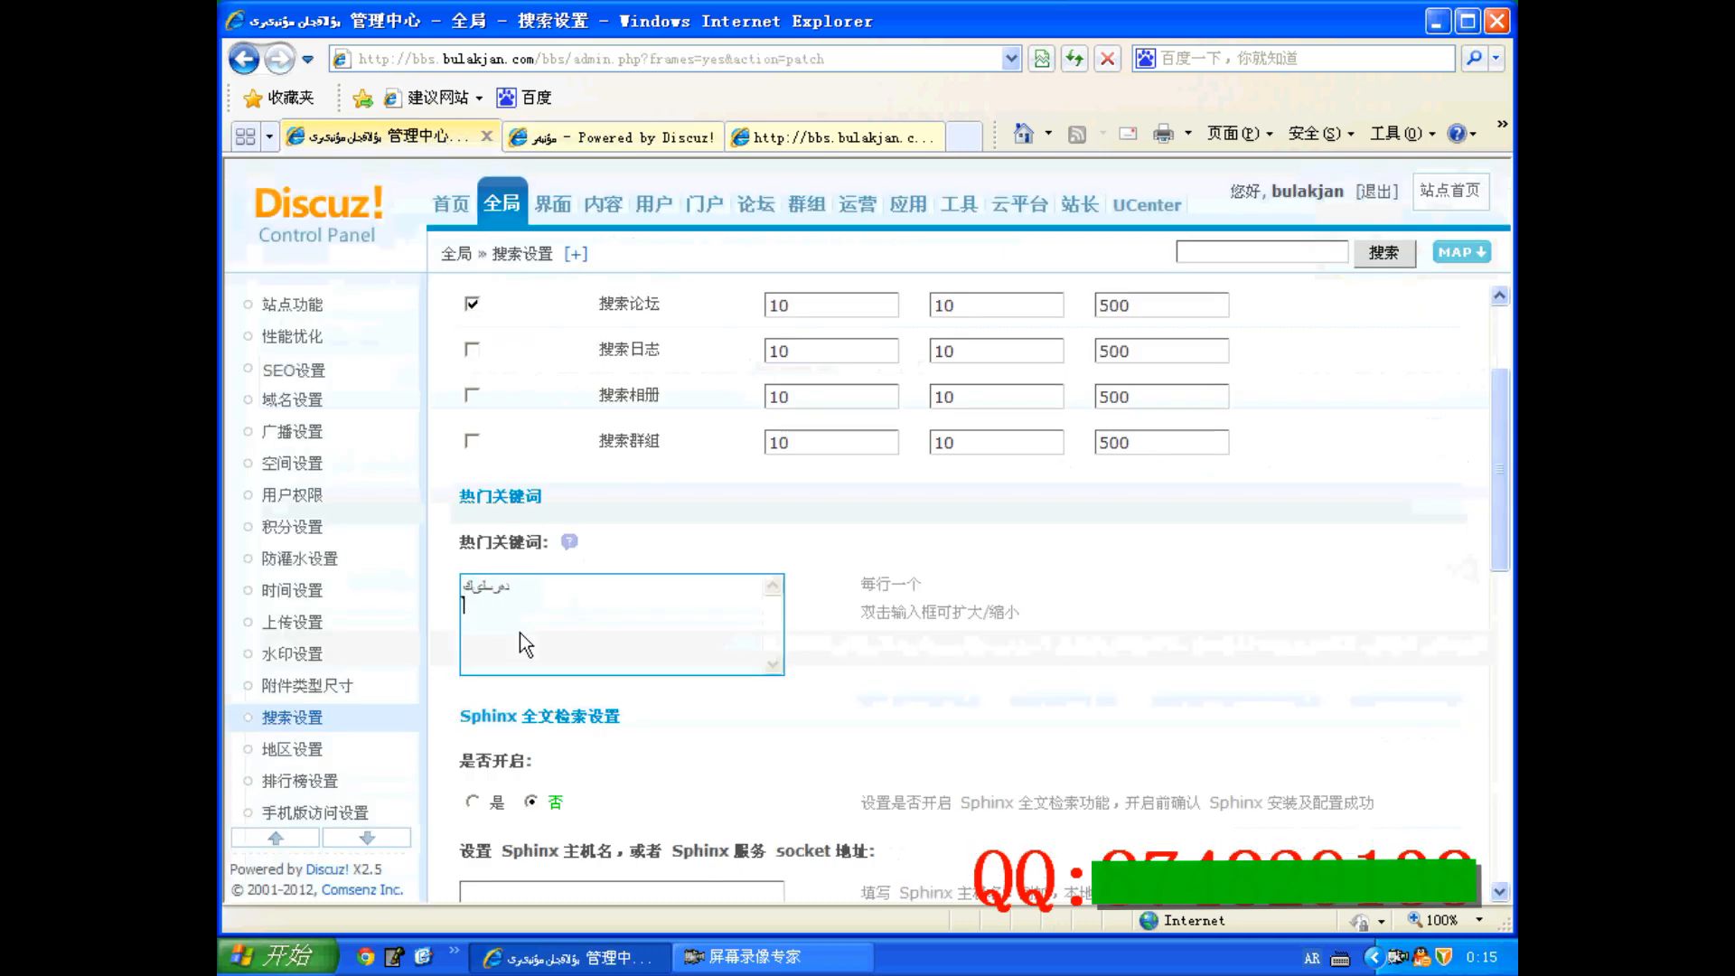
pyautogui.write('قوىستورما')
pyautogui.press('Return')
pyautogui.write('كىنو')
pyautogui.press('Return')
pyautogui.write('ئويۇن')
pyautogui.press('Return')
pyautogui.write('بۇلاقجان')
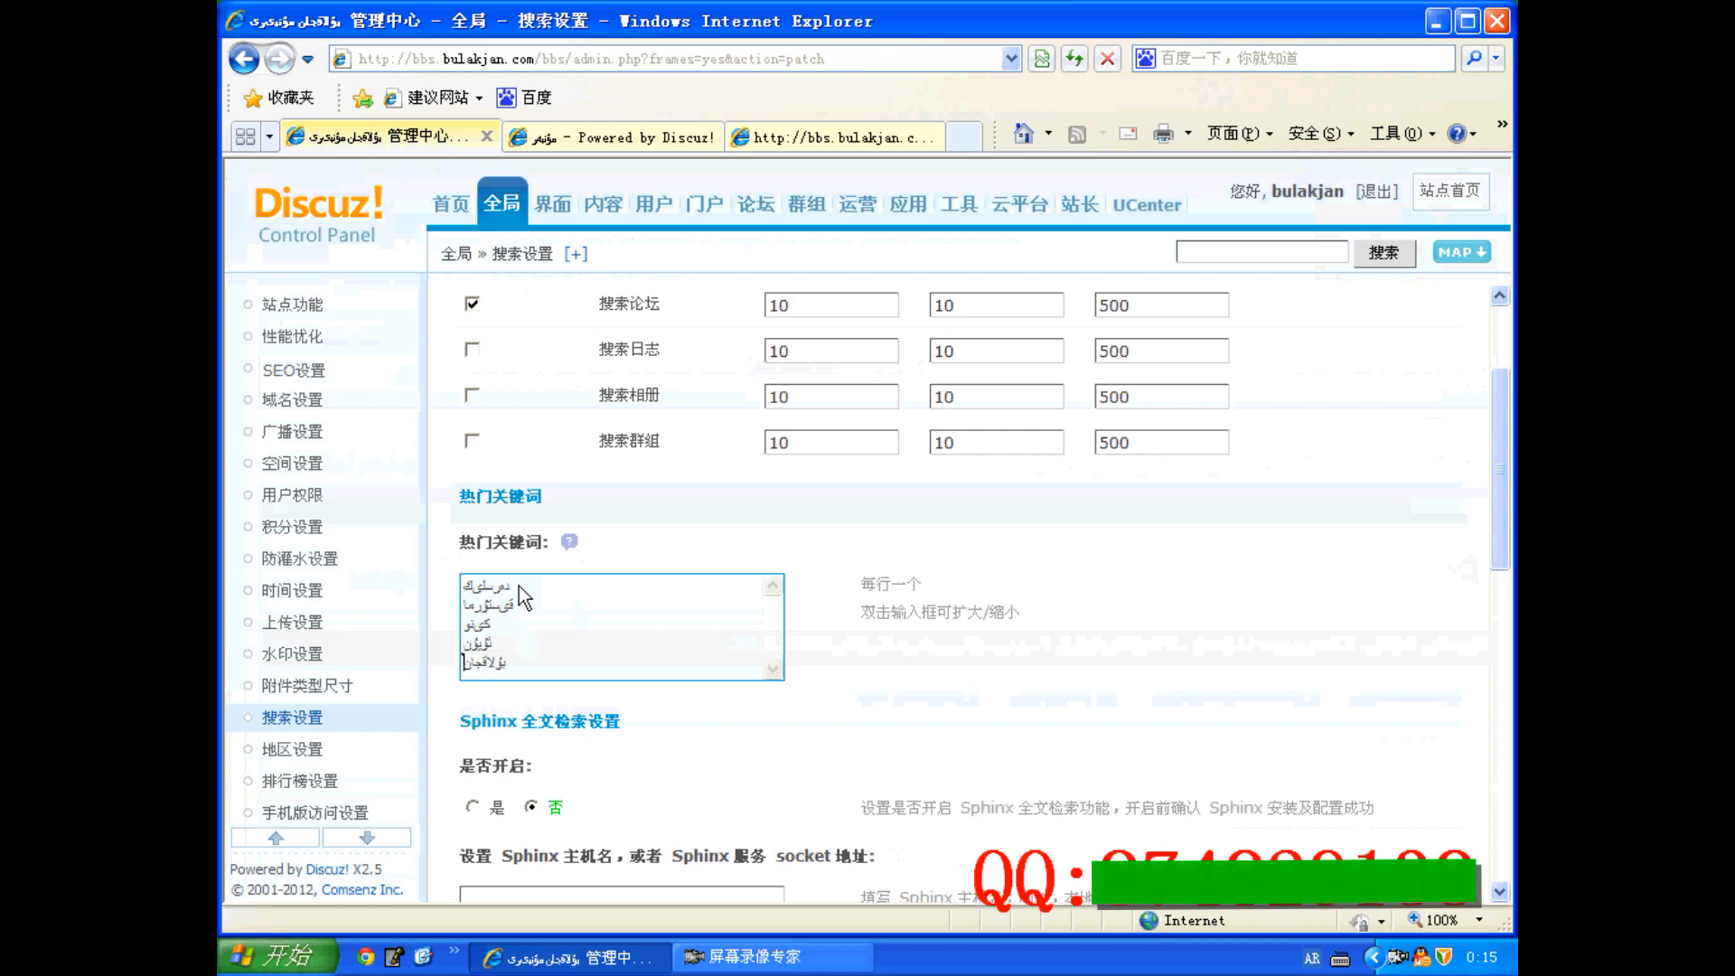
# Submit the search settings and check the hot keywords on the reloaded forum page.
pyautogui.scroll(-5, 519, 585)
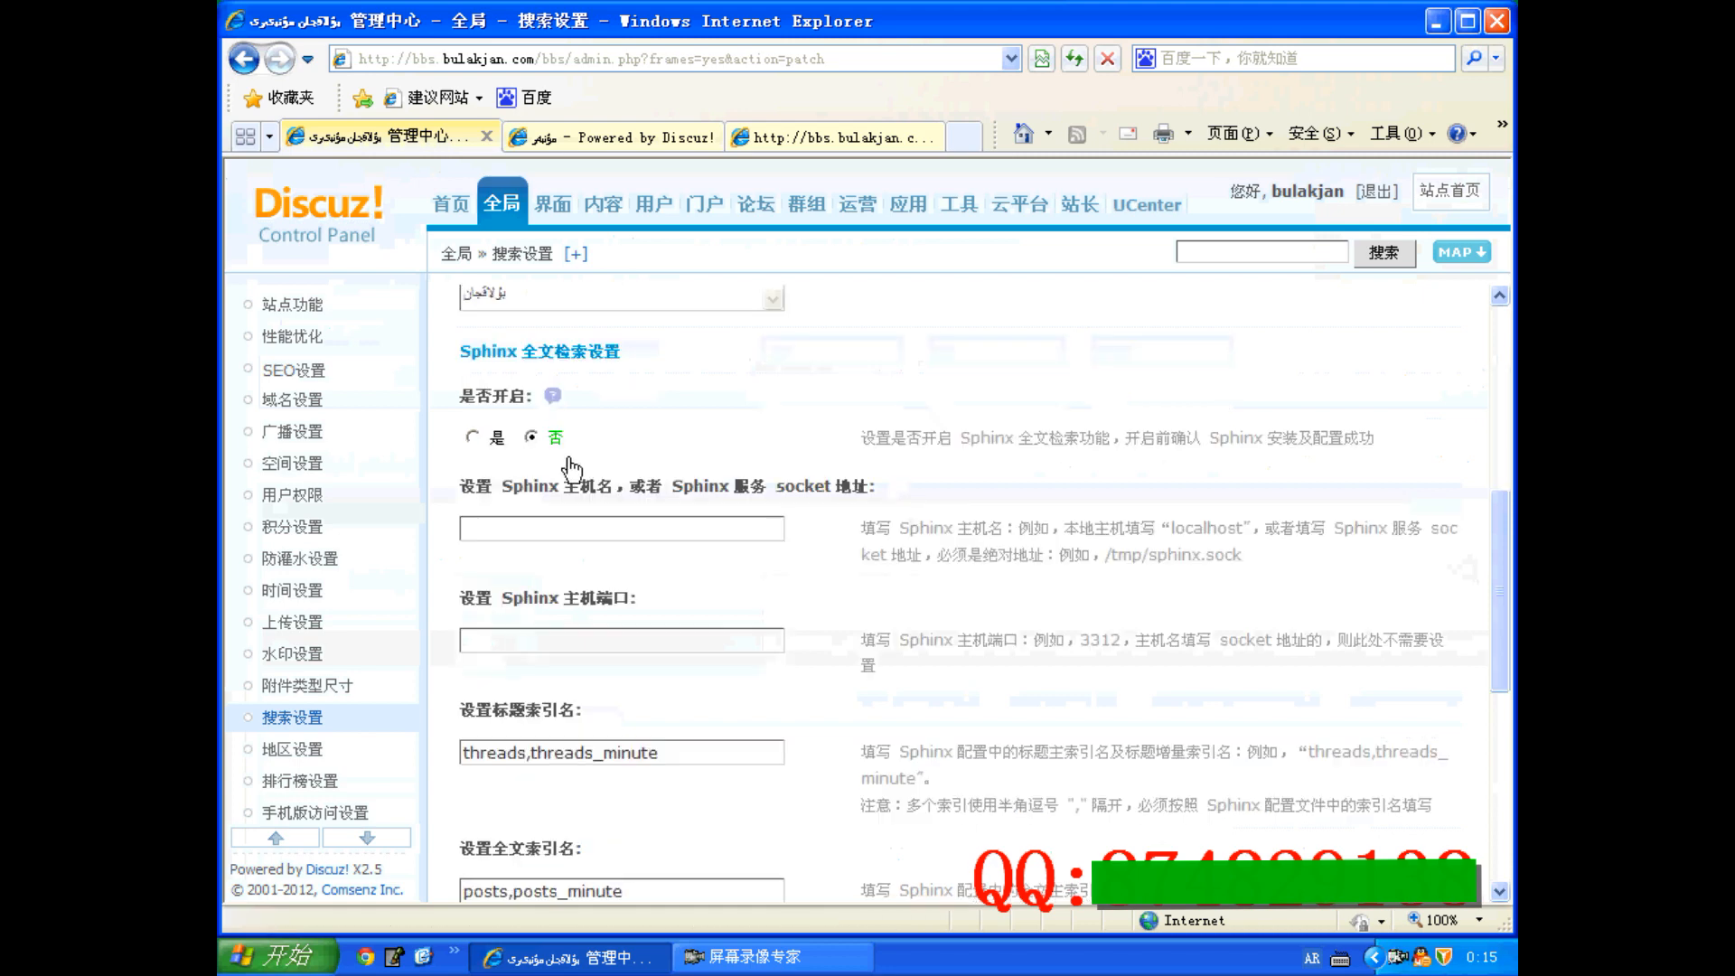
pyautogui.scroll(-8, 568, 459)
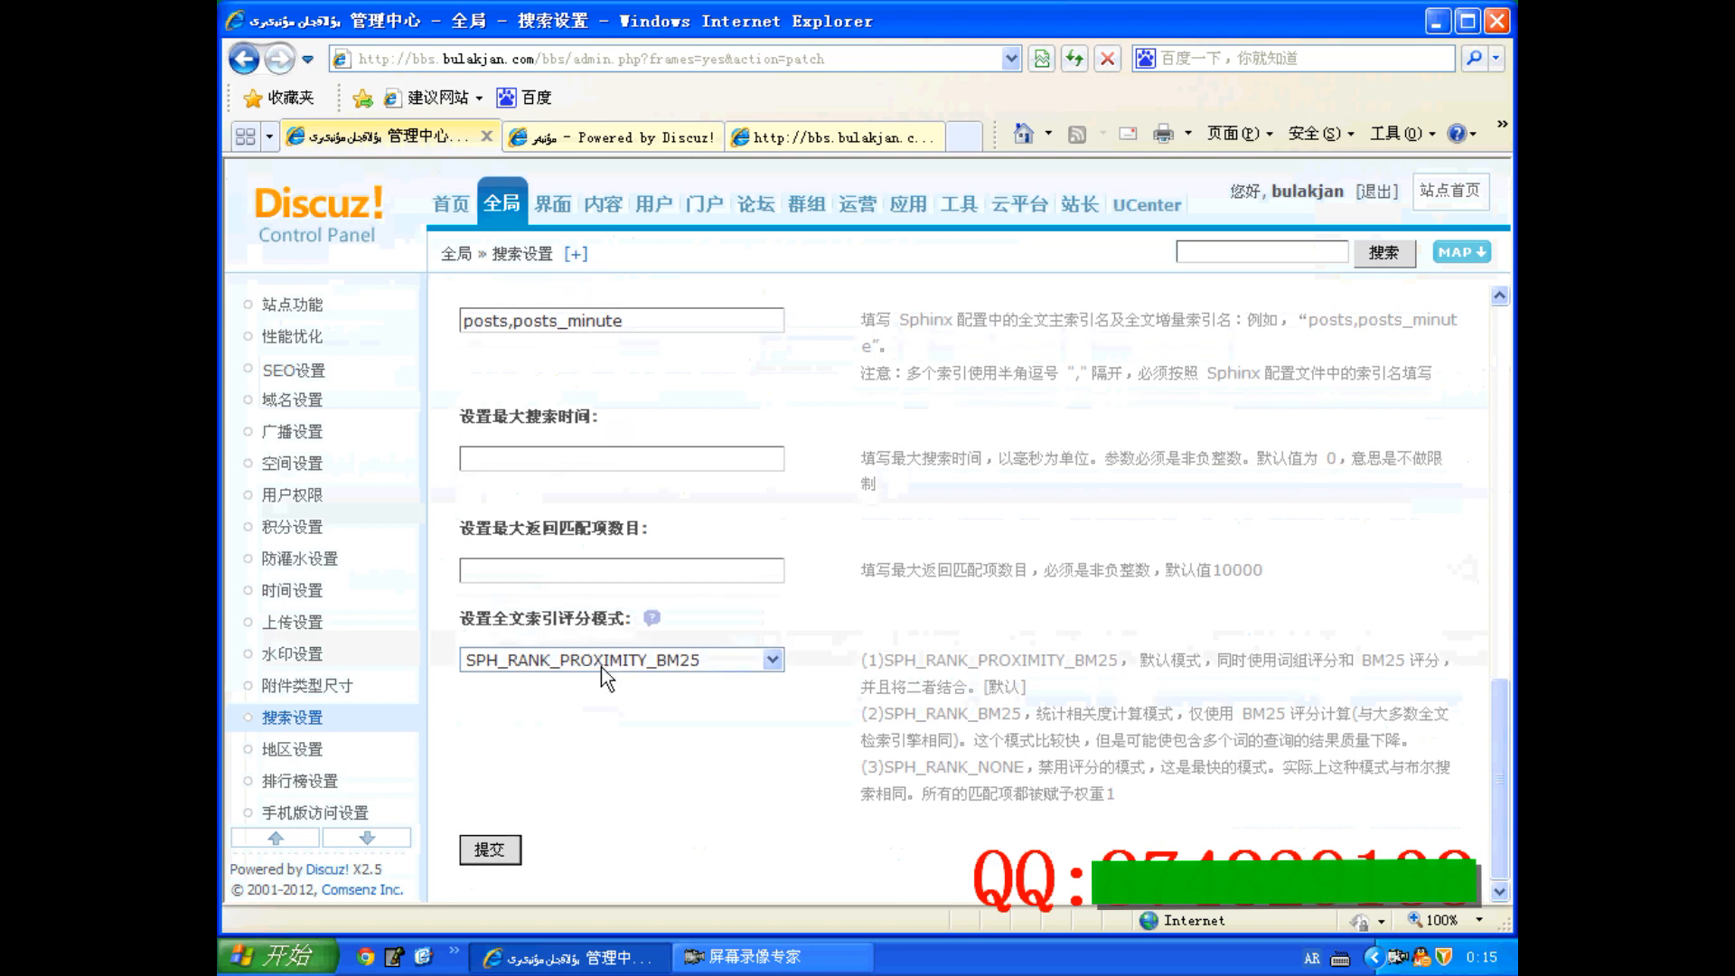
pyautogui.click(489, 850)
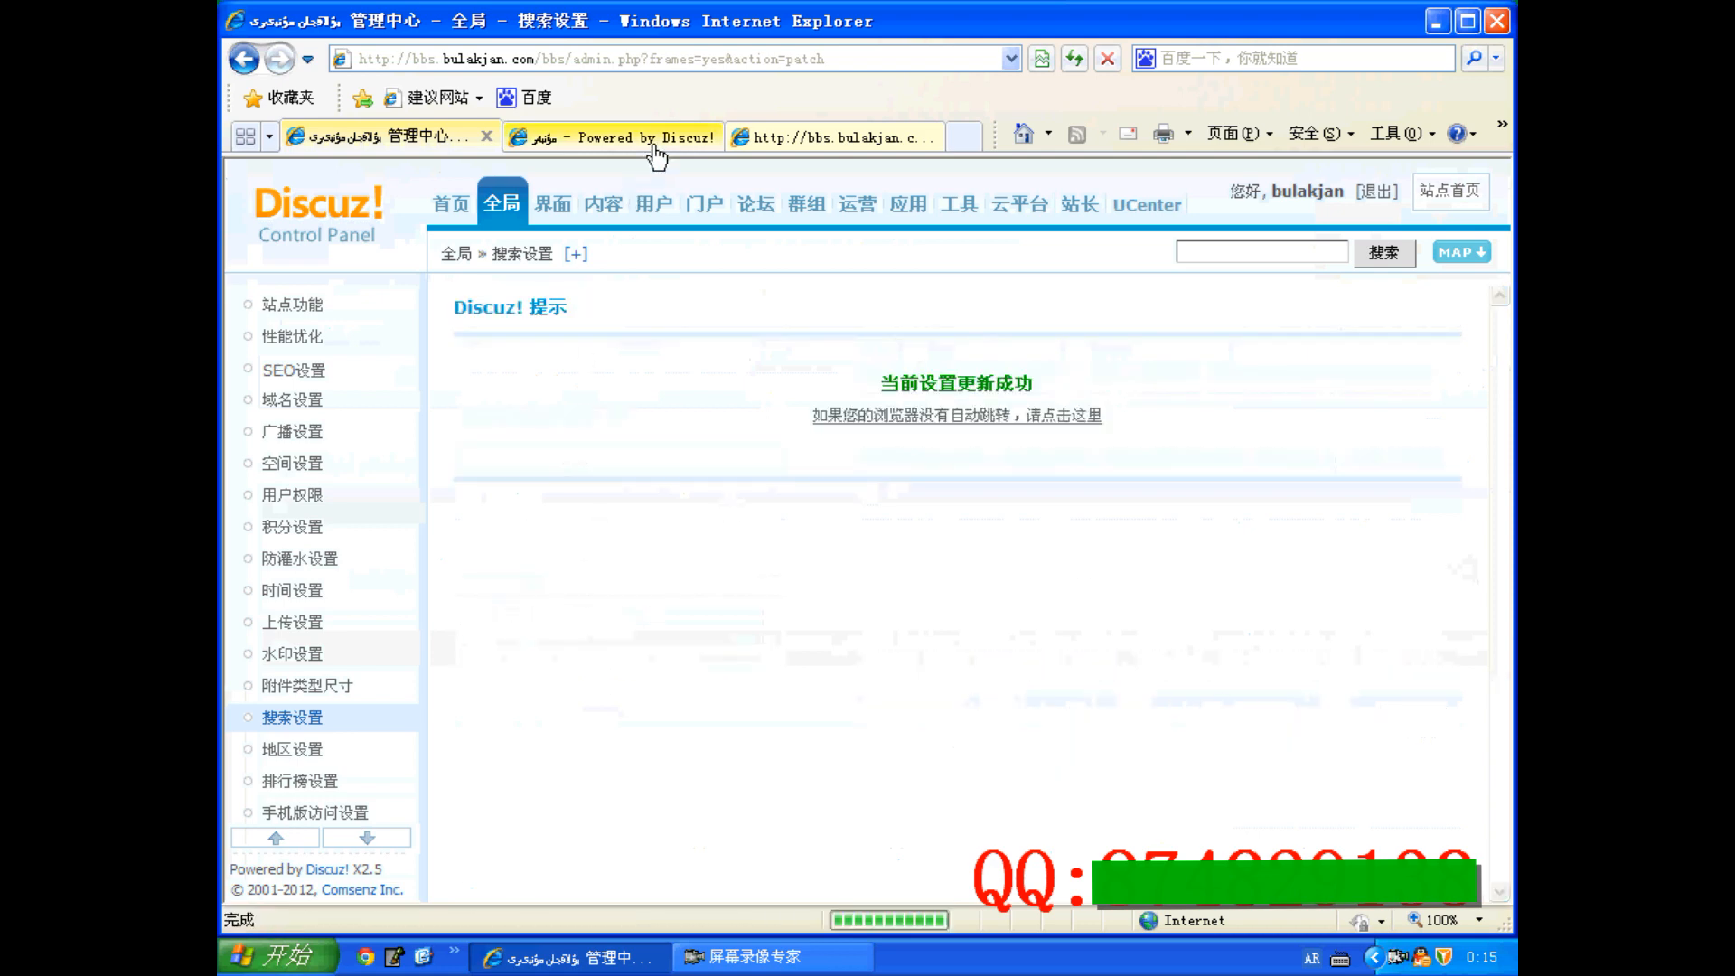
pyautogui.click(614, 137)
pyautogui.click(1075, 59)
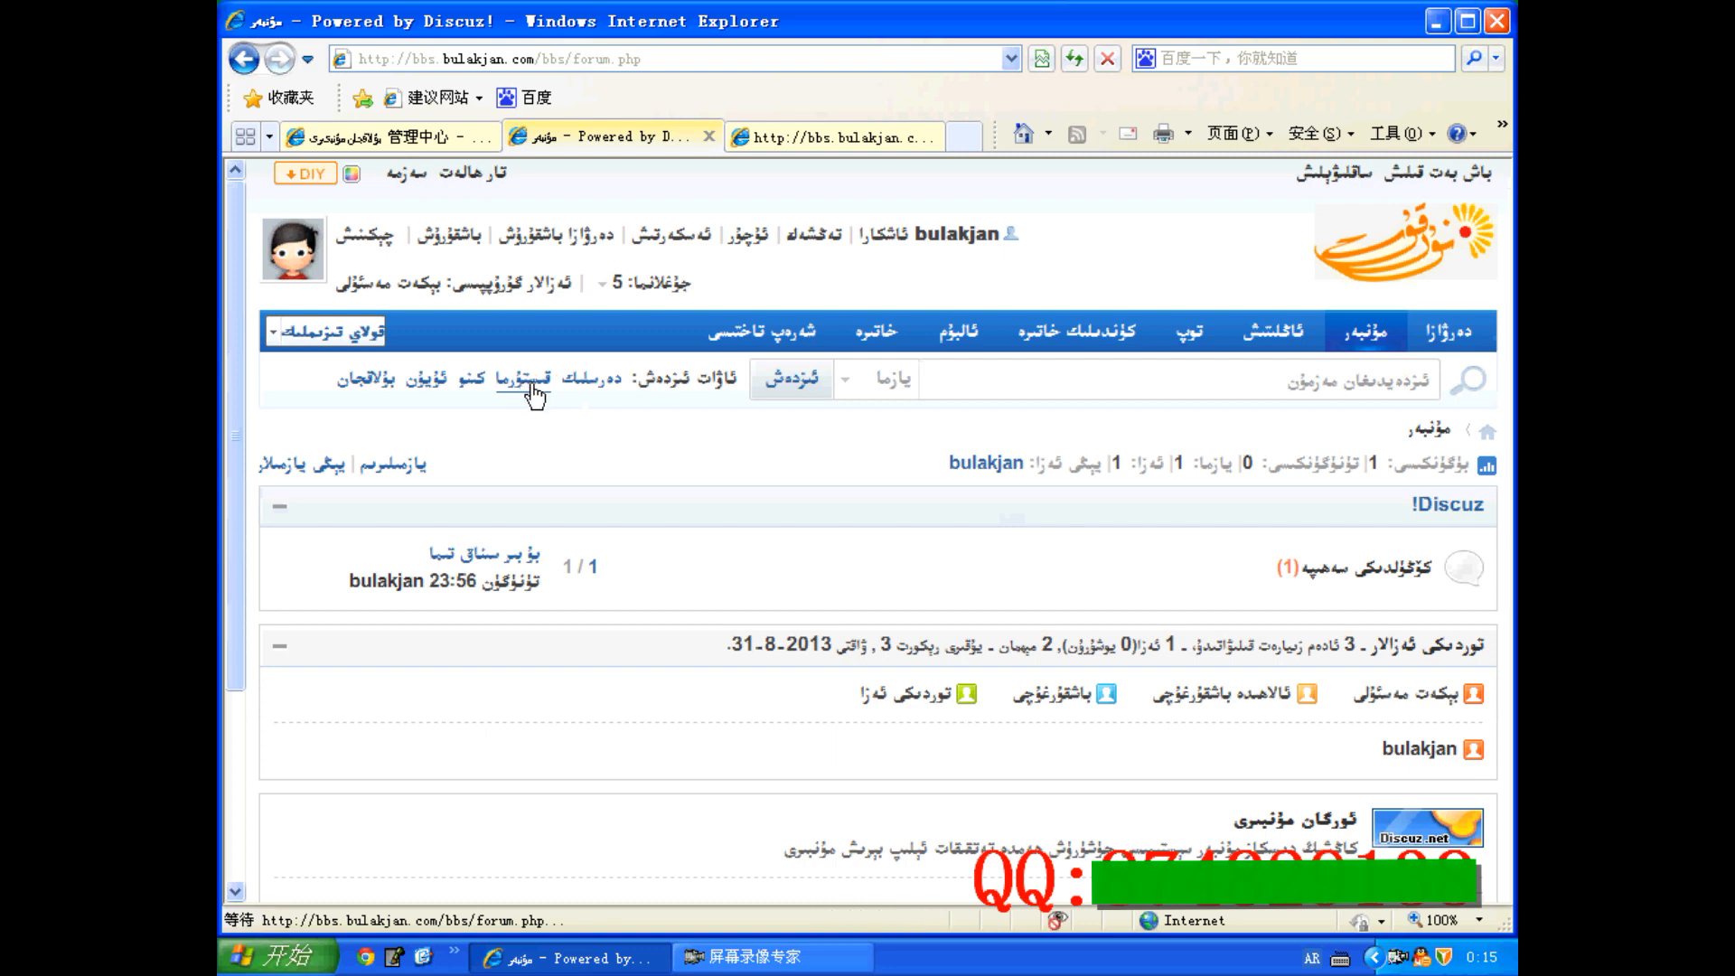
pyautogui.click(448, 137)
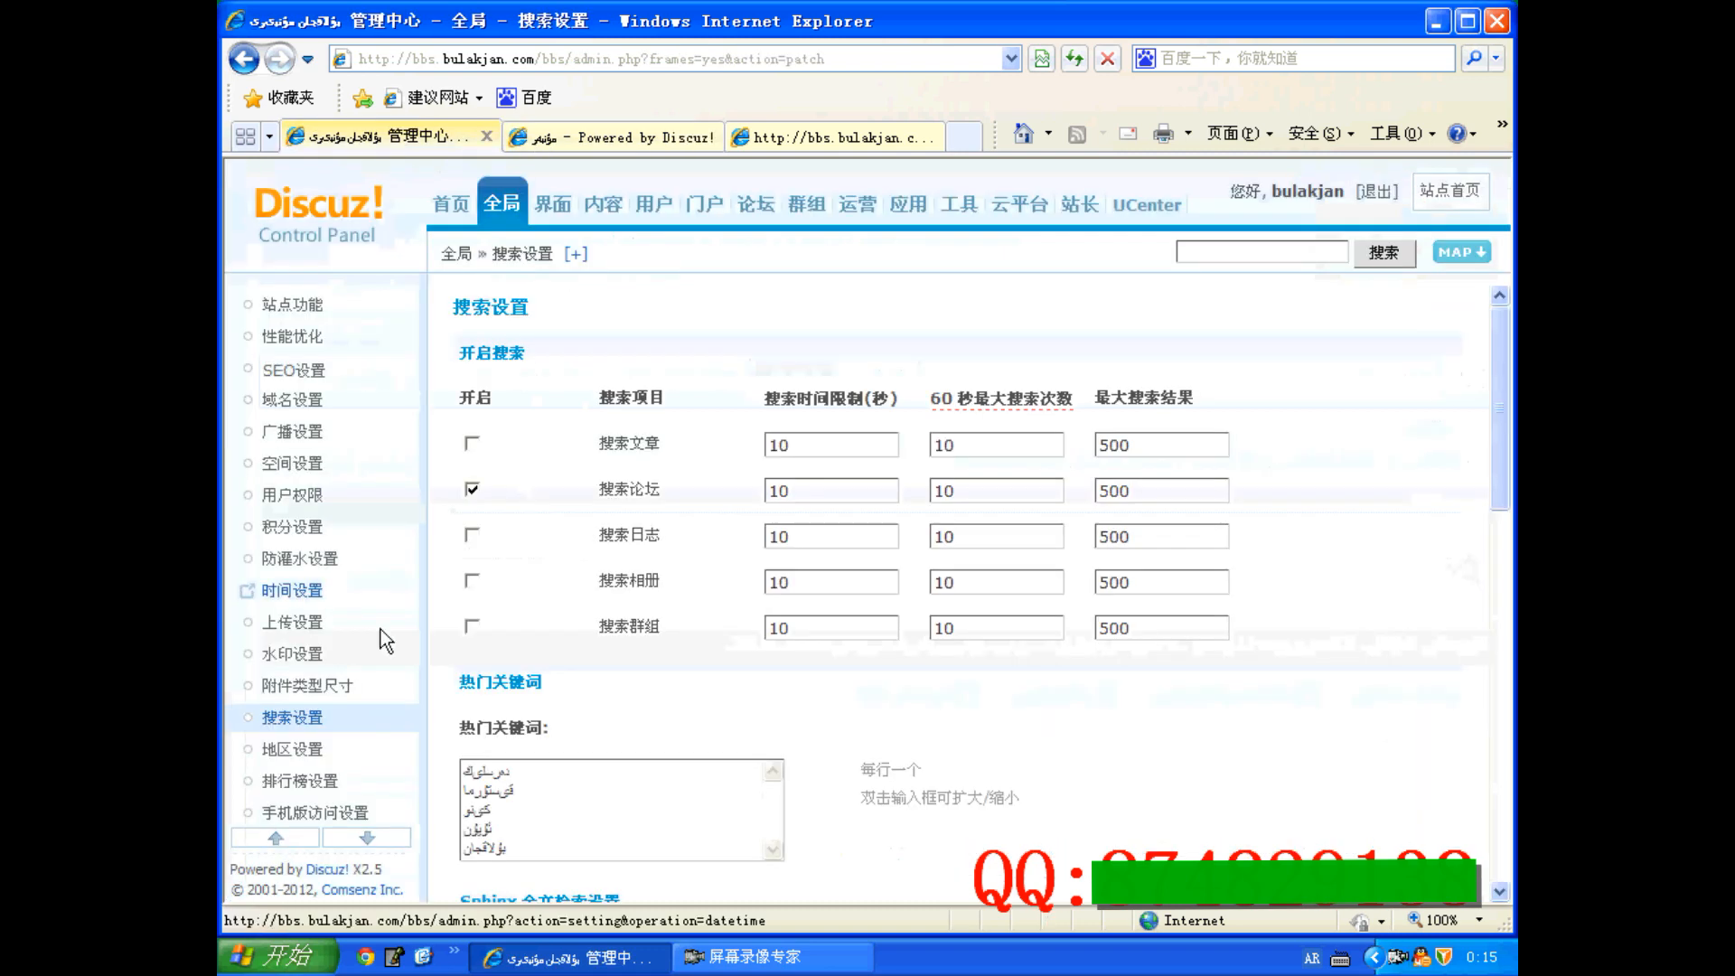
# Open the region settings (地区设置) and examine the editable province and city names.
pyautogui.click(303, 750)
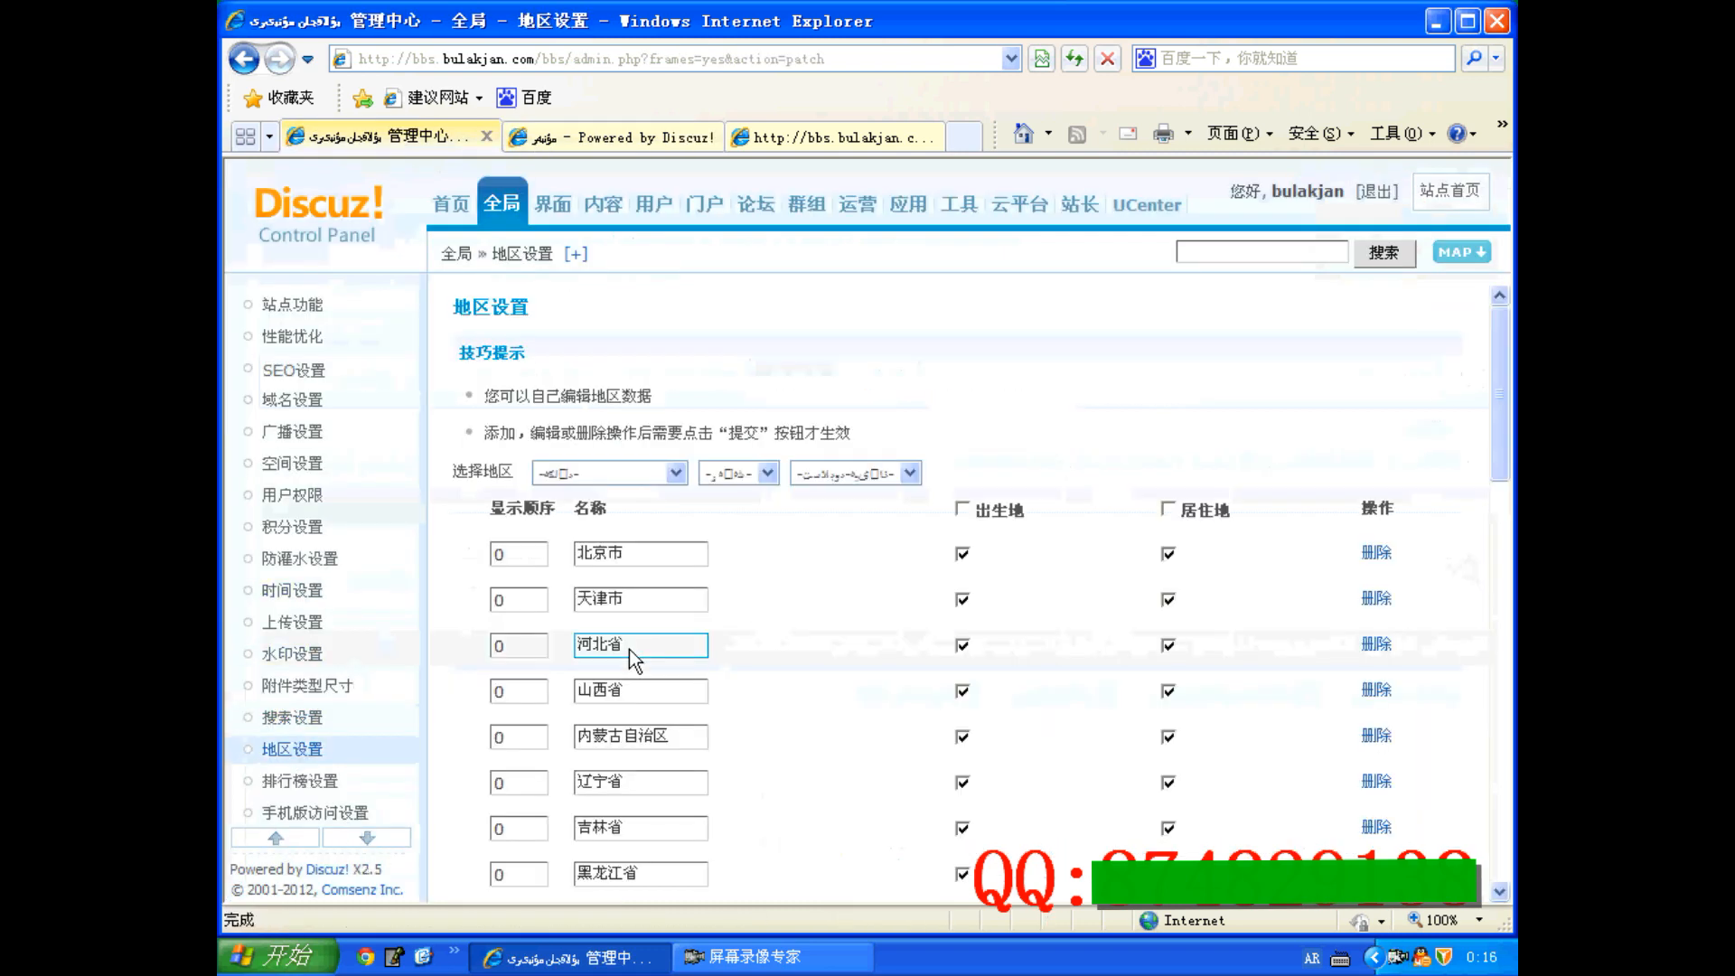
pyautogui.scroll(-1, 629, 649)
pyautogui.click(657, 461)
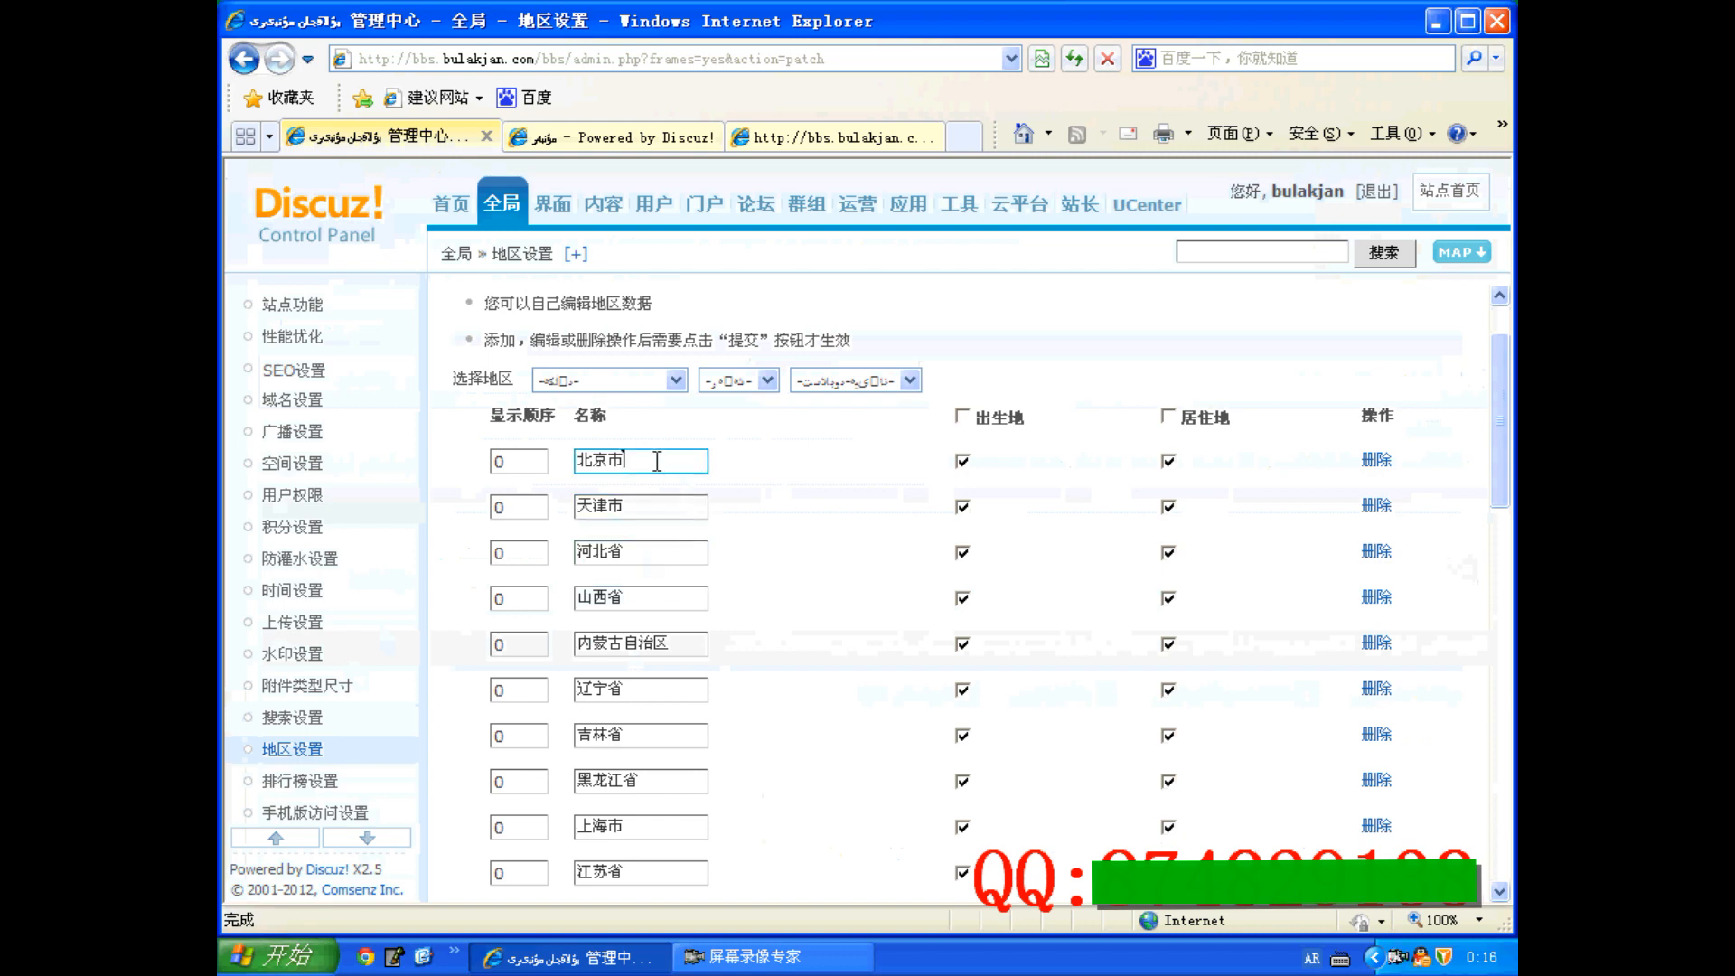
pyautogui.moveTo(657, 461); pyautogui.dragTo(473, 449)
pyautogui.moveTo(644, 508); pyautogui.dragTo(581, 503)
# Open the ranking settings (排行榜设置) and review the module options and the cache update section.
pyautogui.click(314, 783)
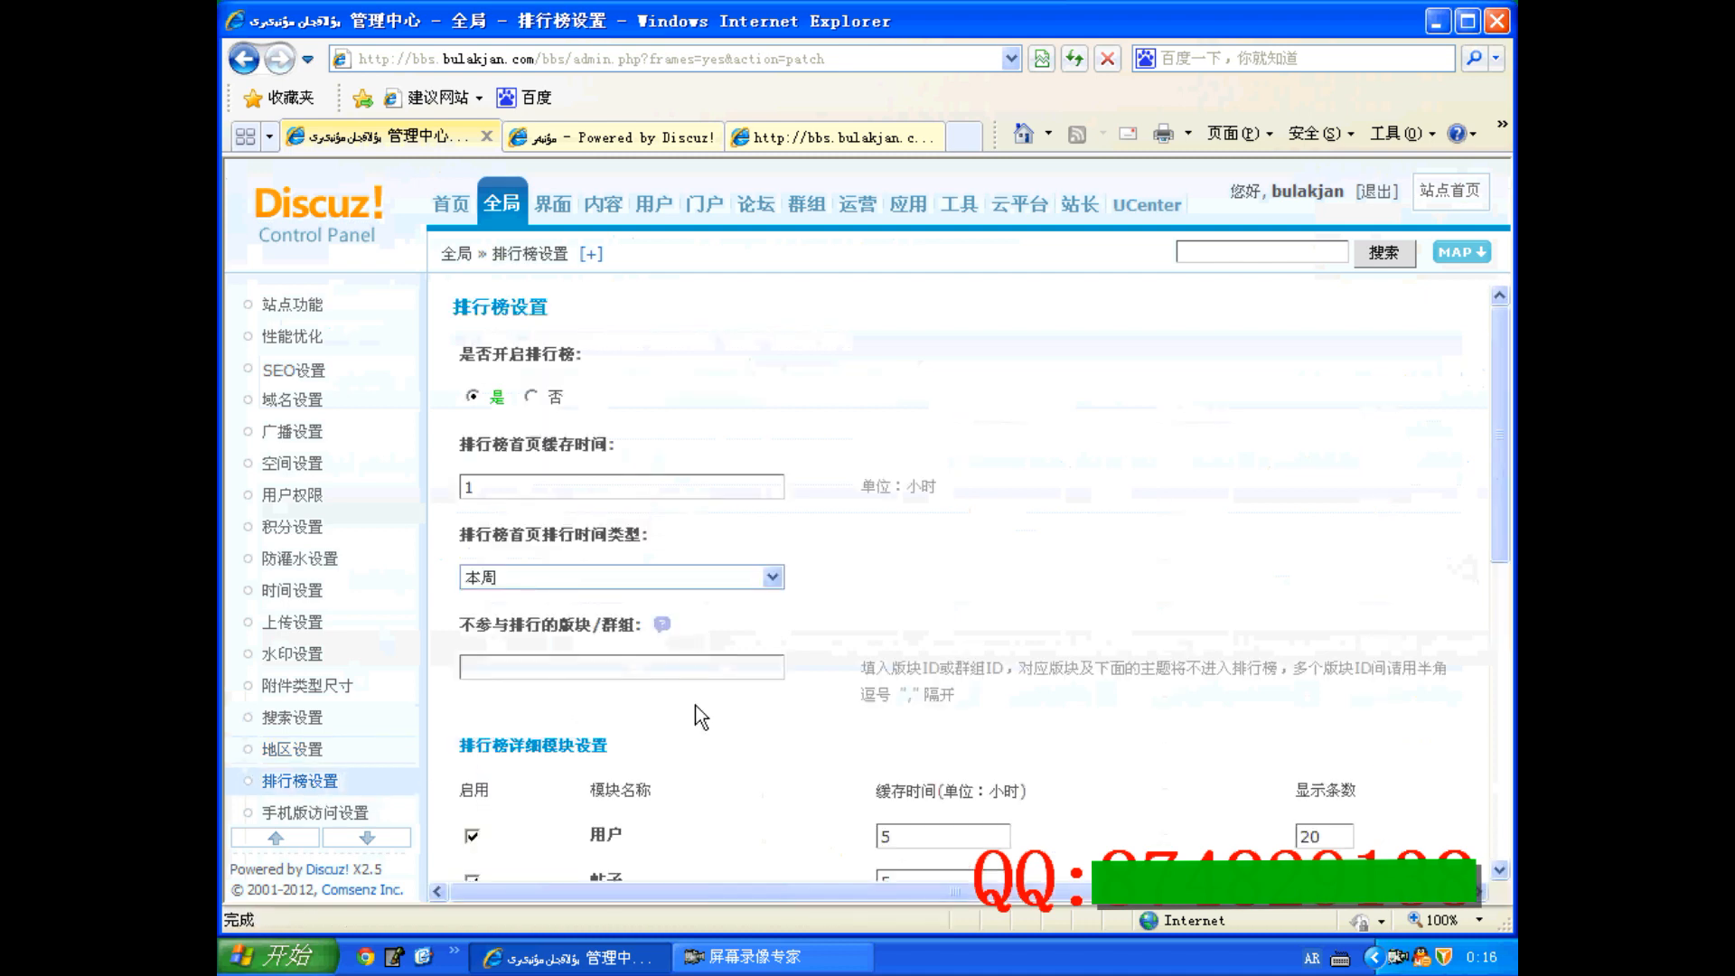
pyautogui.scroll(-4, 717, 697)
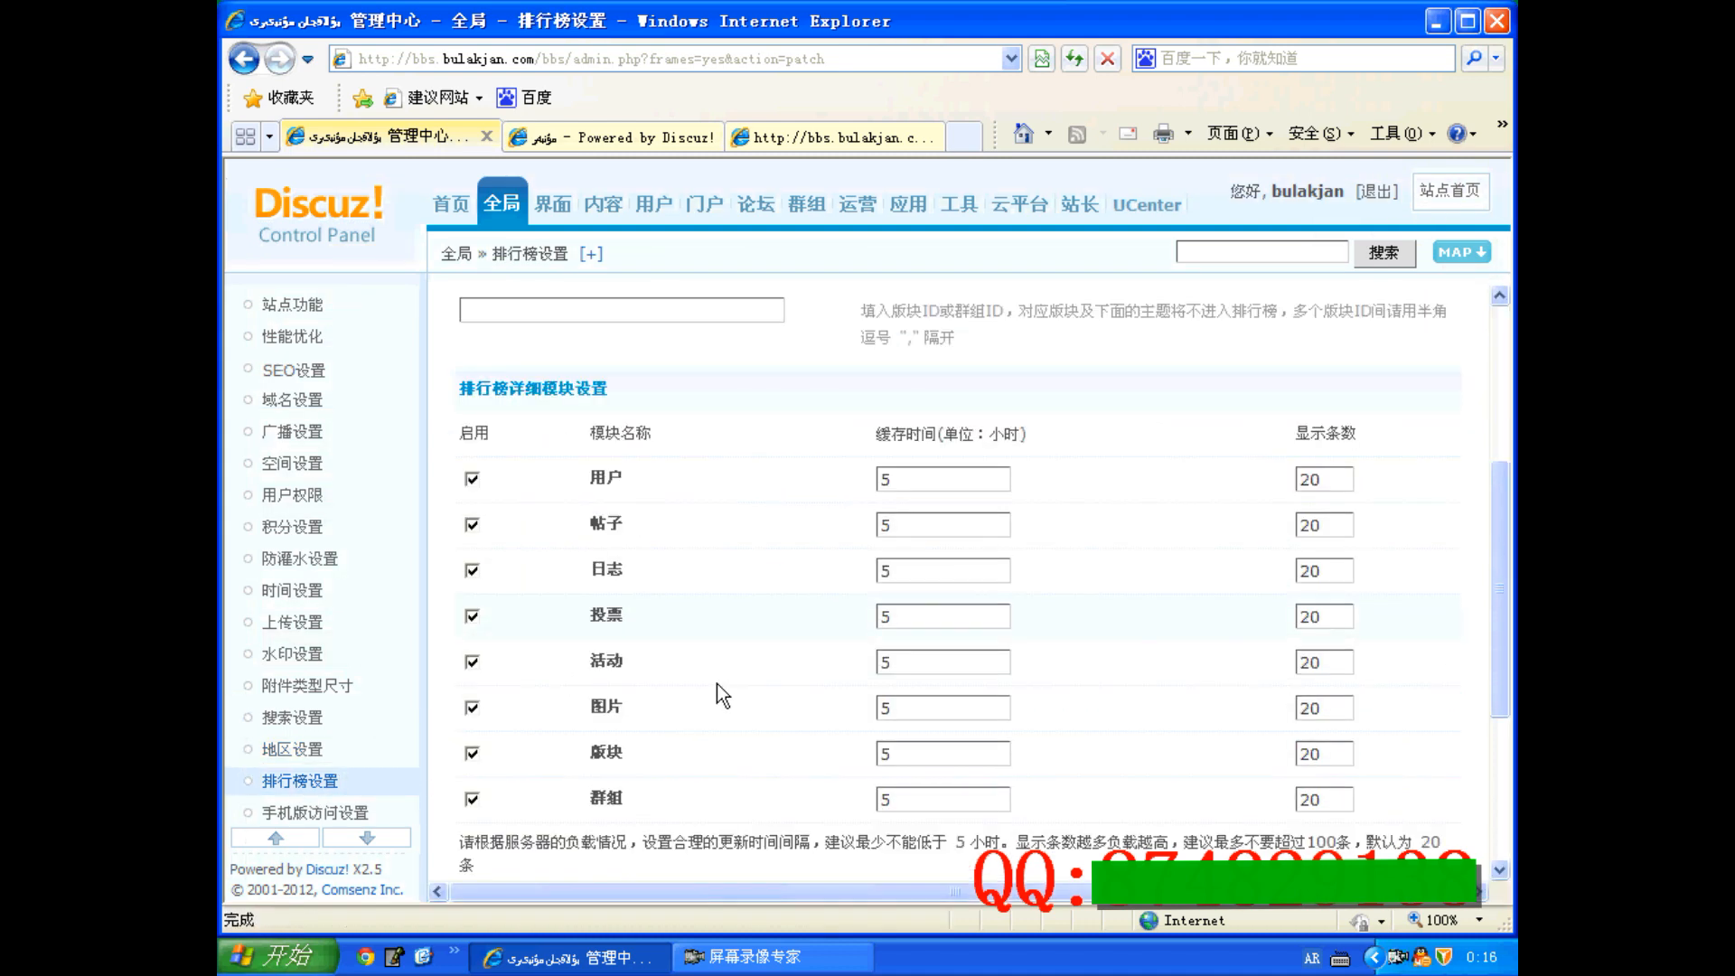
pyautogui.scroll(3, 718, 684)
pyautogui.scroll(-7, 718, 683)
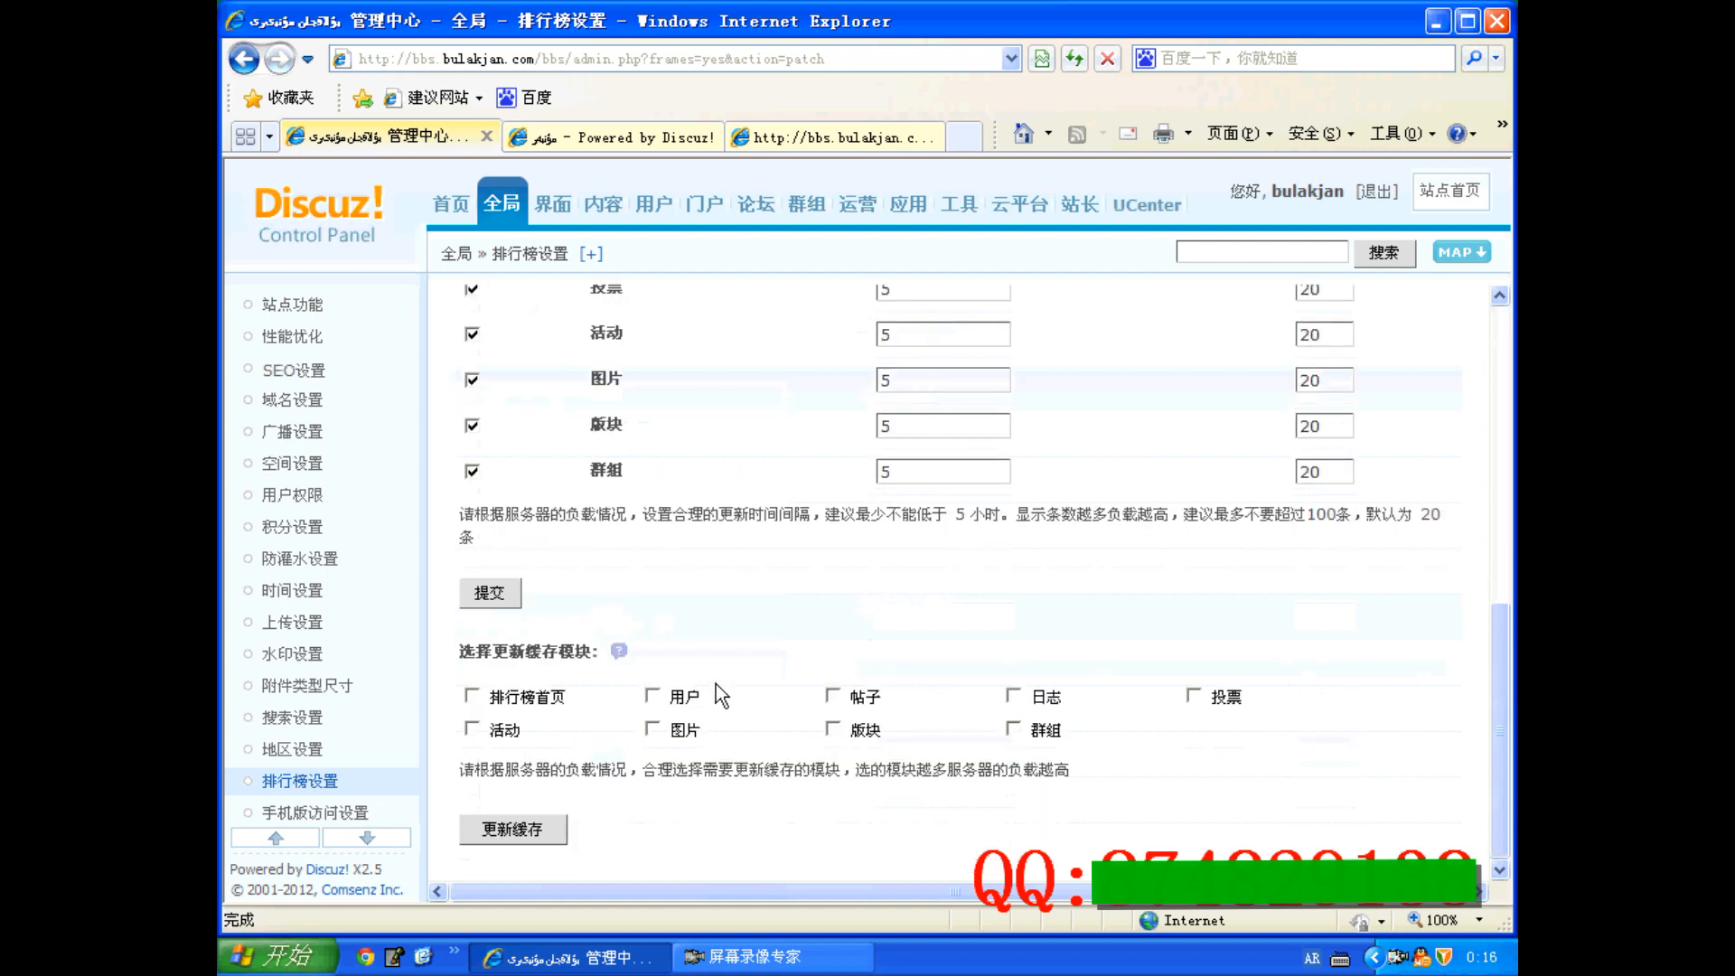
# Enable the mobile version (开启手机版) in the mobile access settings (手机版访问设置) and submit them.
pyautogui.click(330, 812)
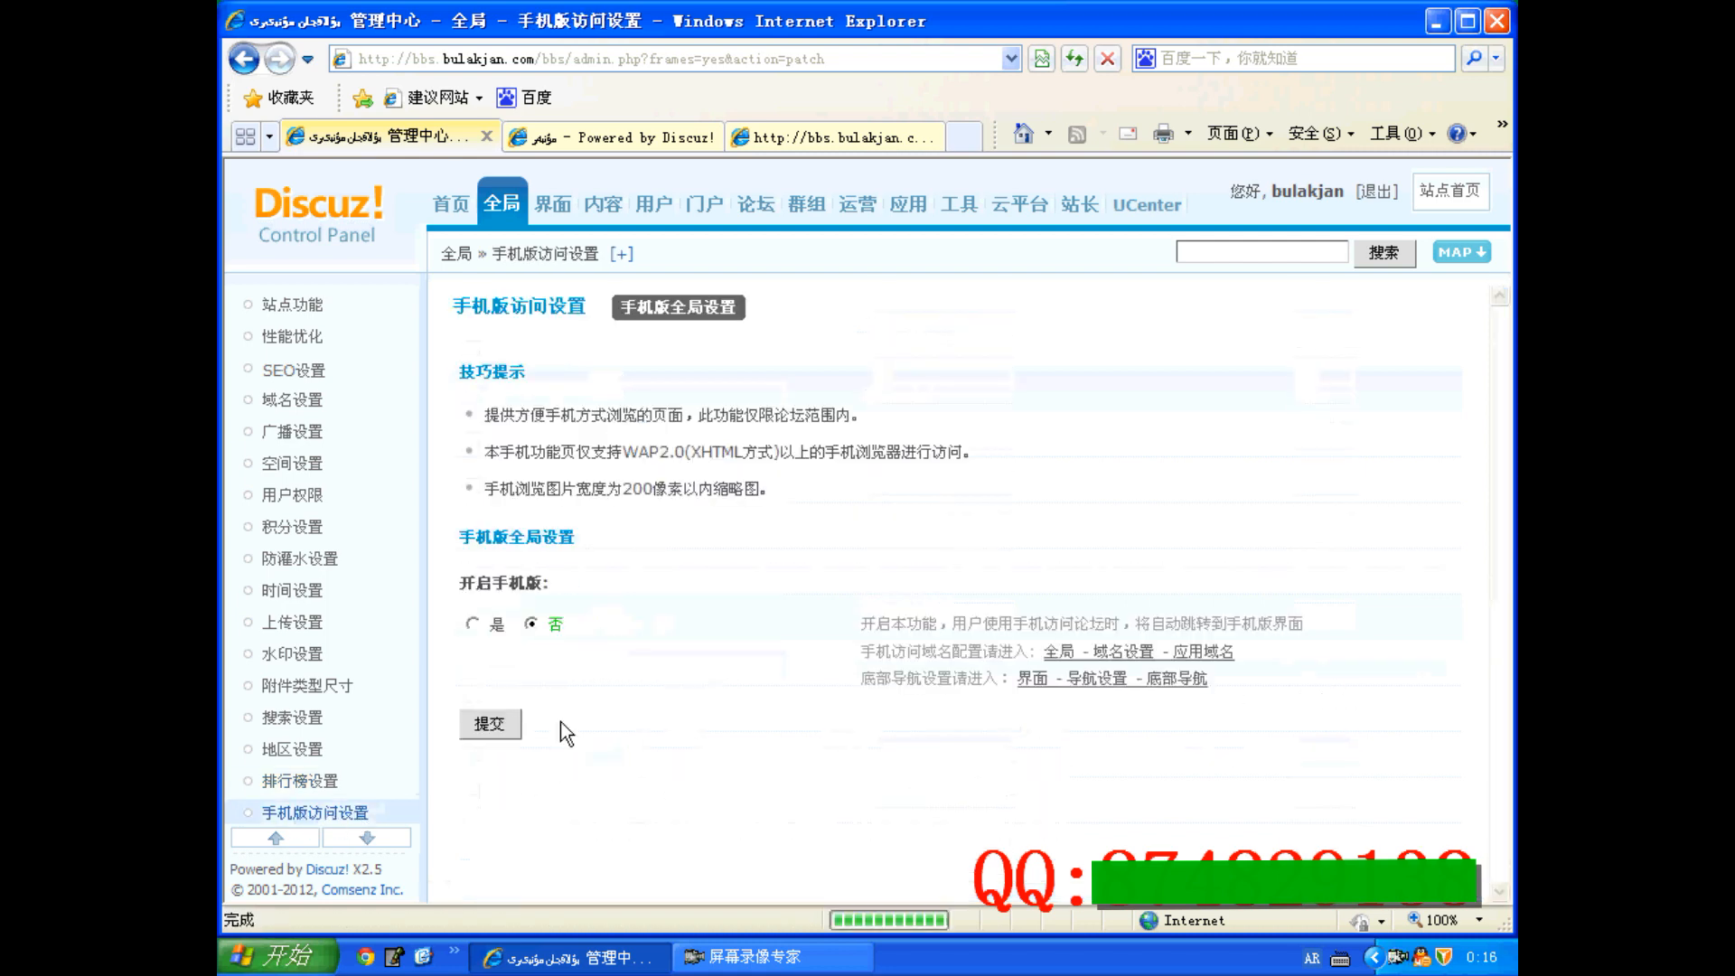
pyautogui.click(472, 624)
pyautogui.scroll(-2, 589, 664)
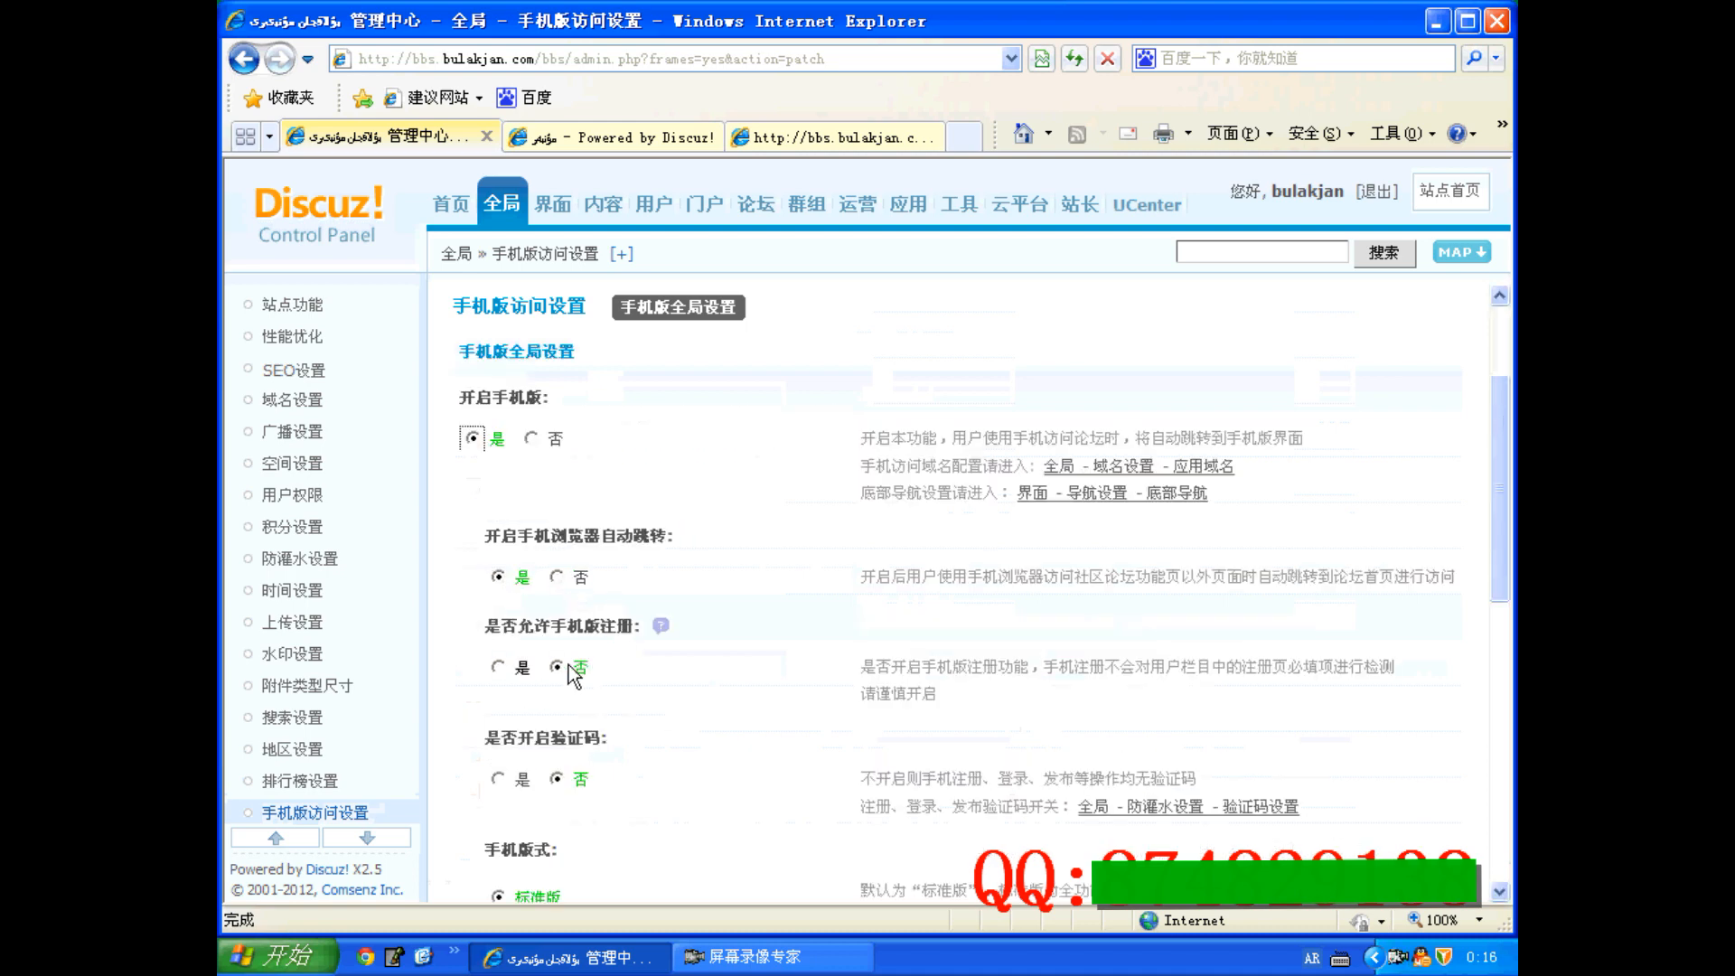
pyautogui.scroll(-8, 567, 664)
pyautogui.click(489, 849)
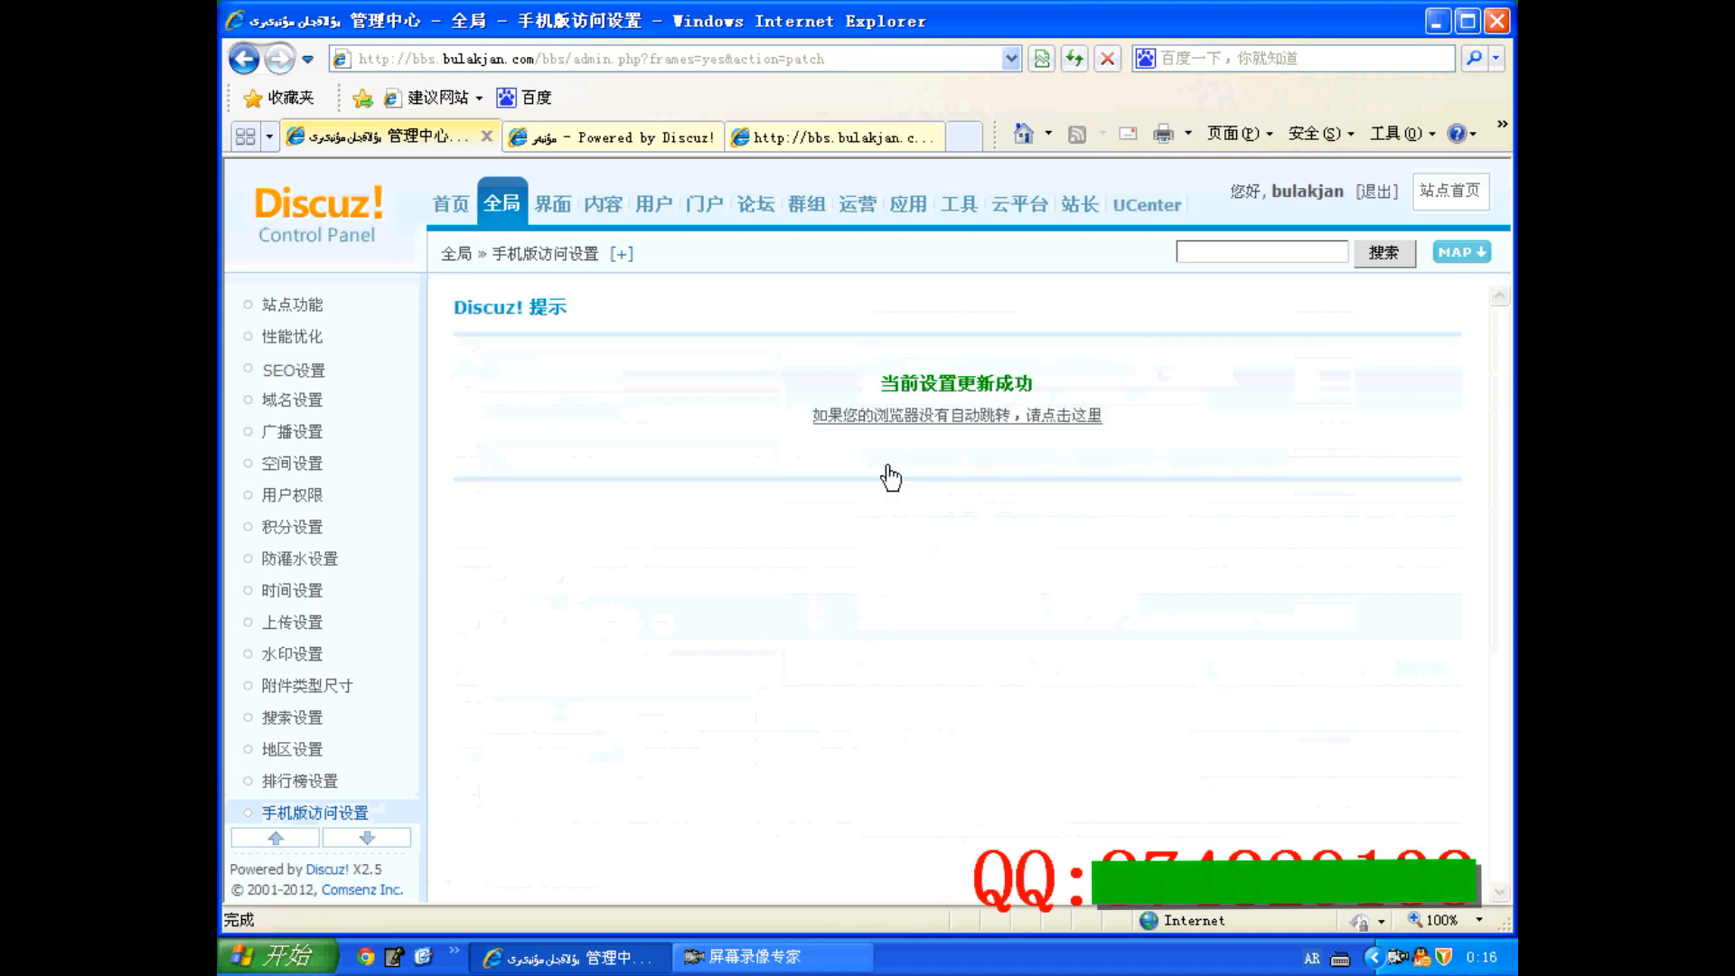
# Open the site cache update page (更新缓存).
pyautogui.click(957, 200)
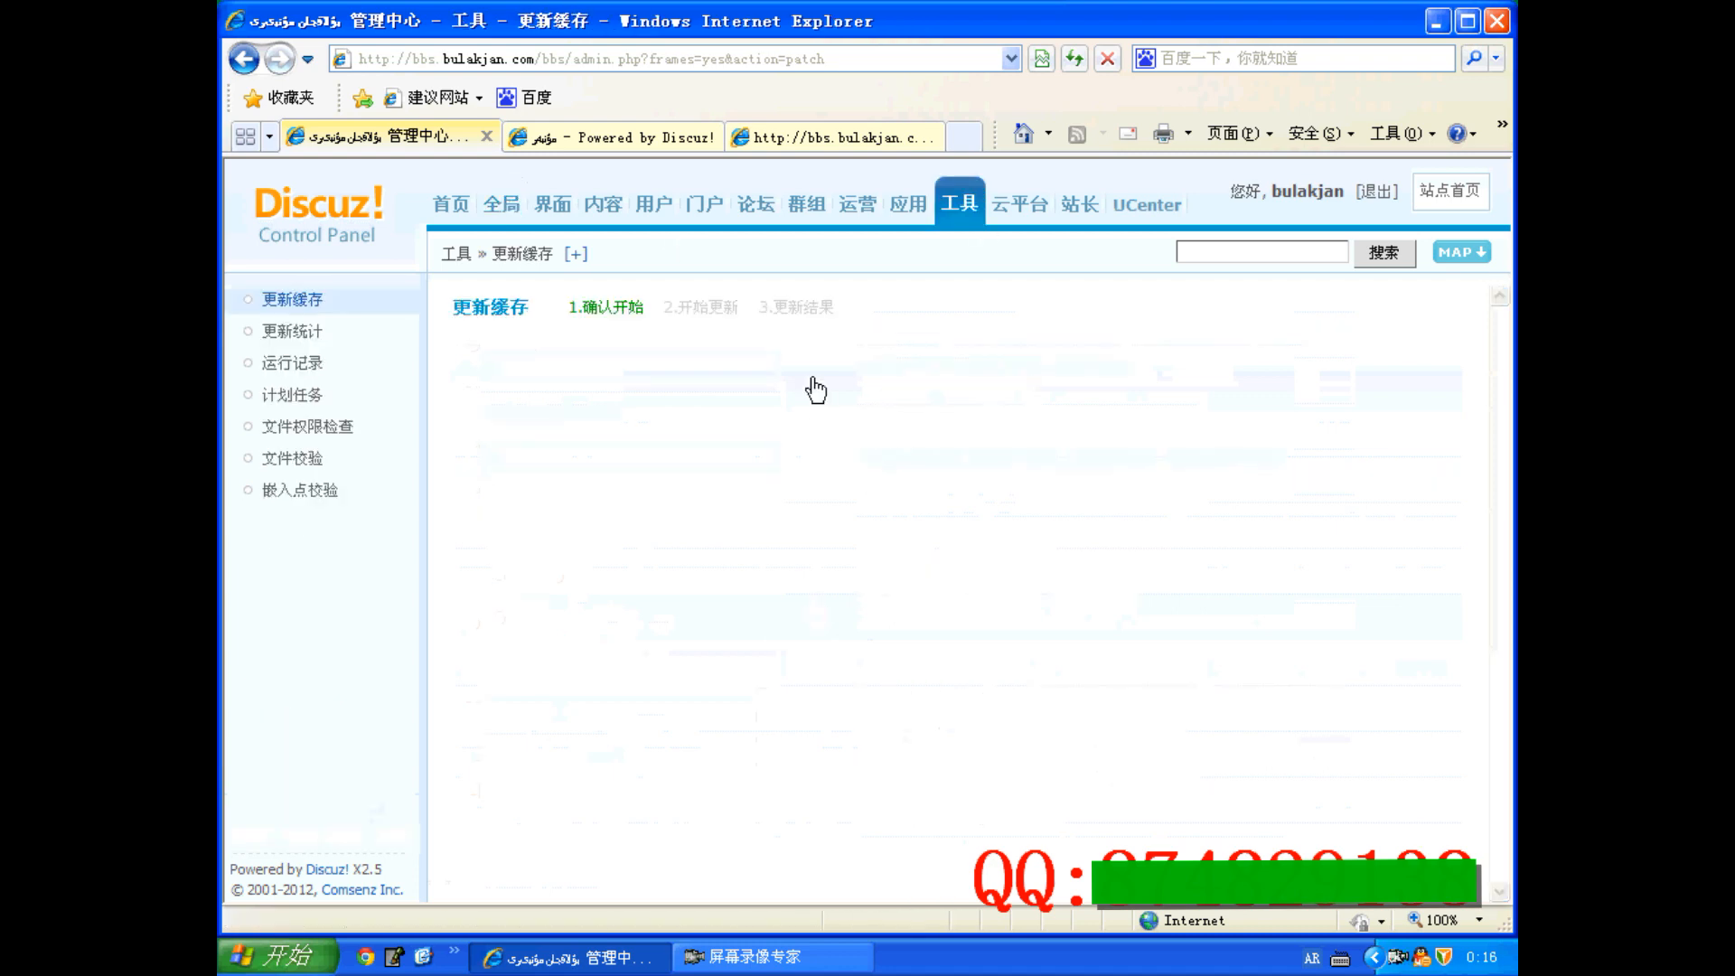